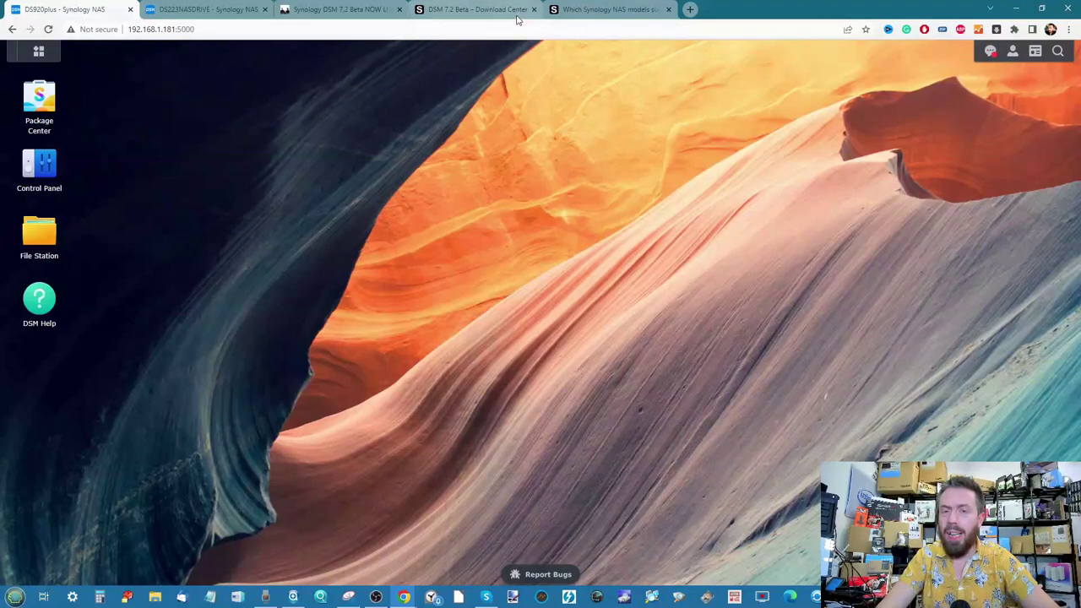
# Step: Review the DS920+ DSM 7.2 beta download page and its release notes
pyautogui.click(477, 9)
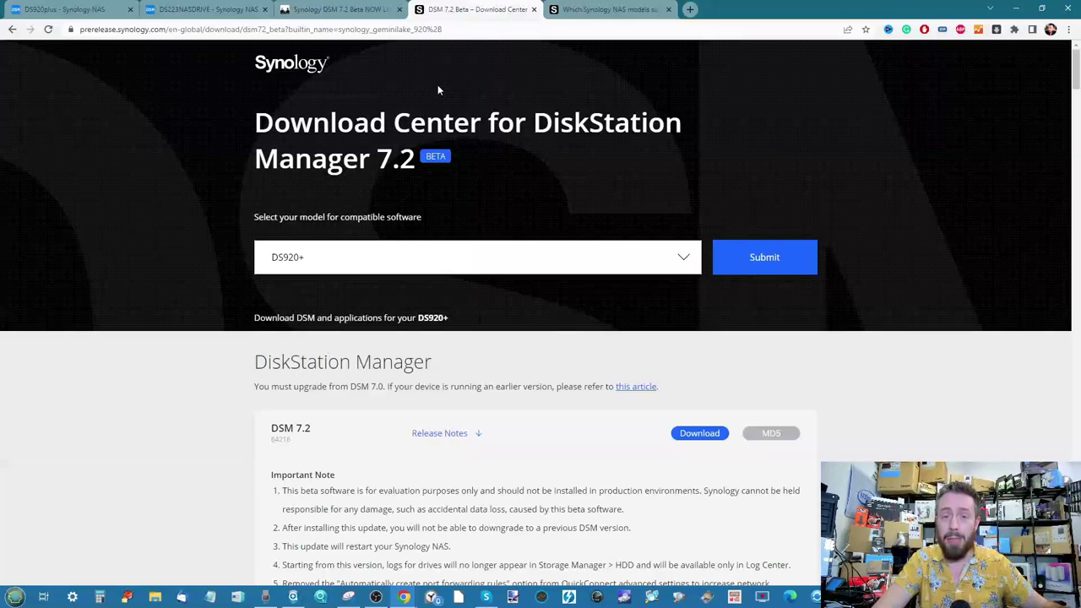
pyautogui.scroll(-6, 406, 184)
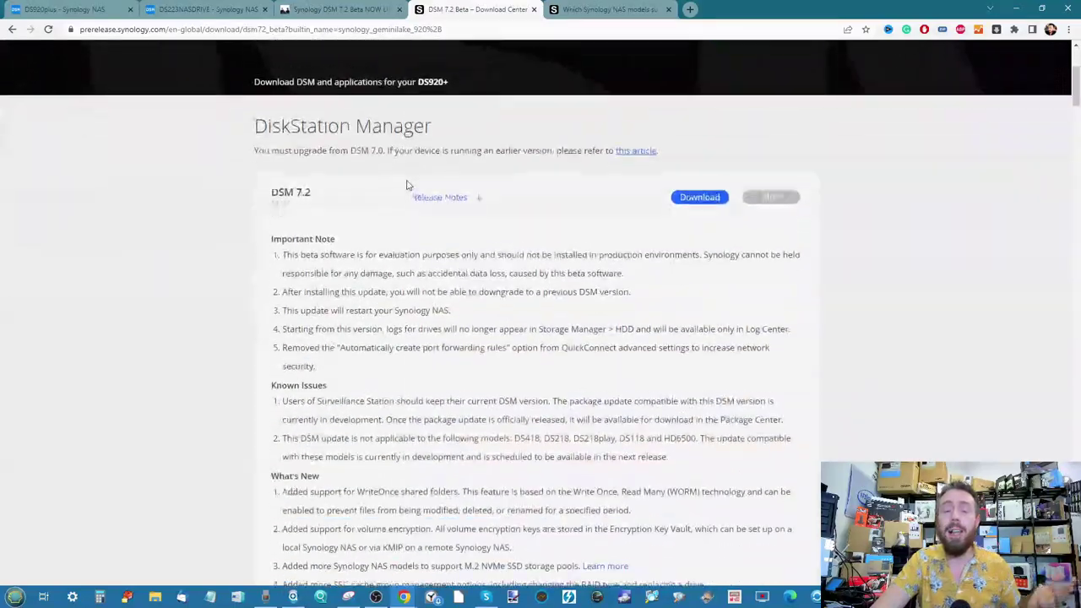
pyautogui.scroll(6, 406, 179)
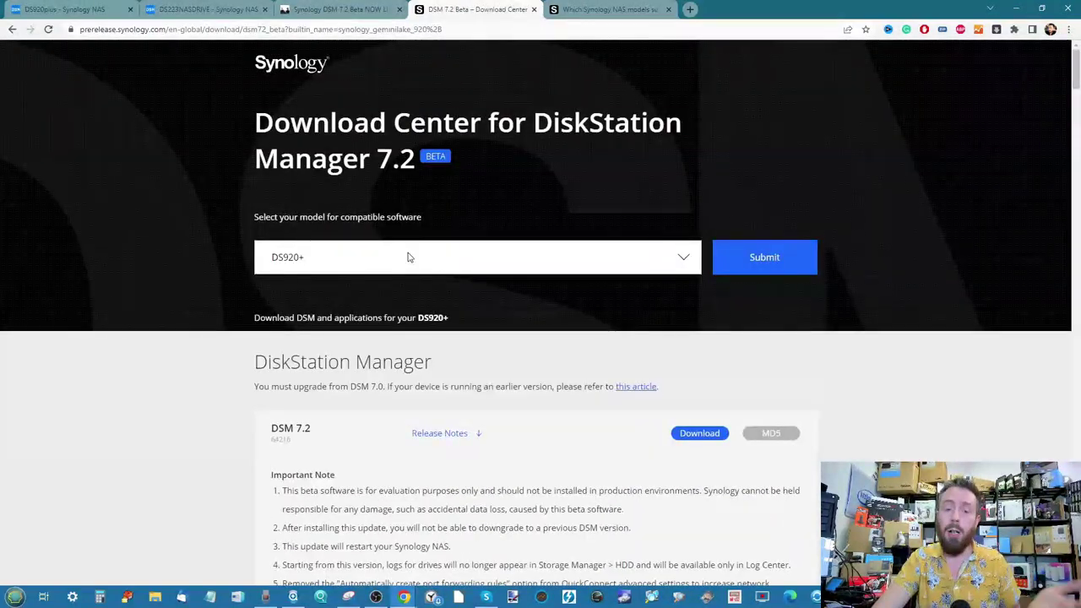
# Step: Read the NAS Compares DSM 7.2 beta article, then return to the DS920+ DSM desktop
pyautogui.click(338, 10)
pyautogui.scroll(-12, 406, 252)
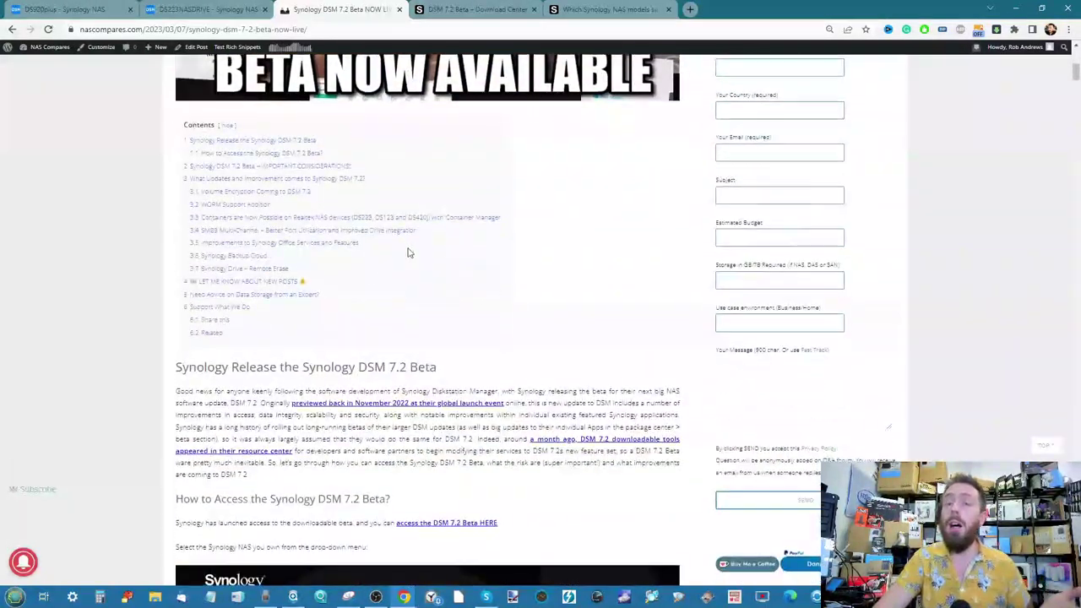
pyautogui.scroll(-15, 407, 246)
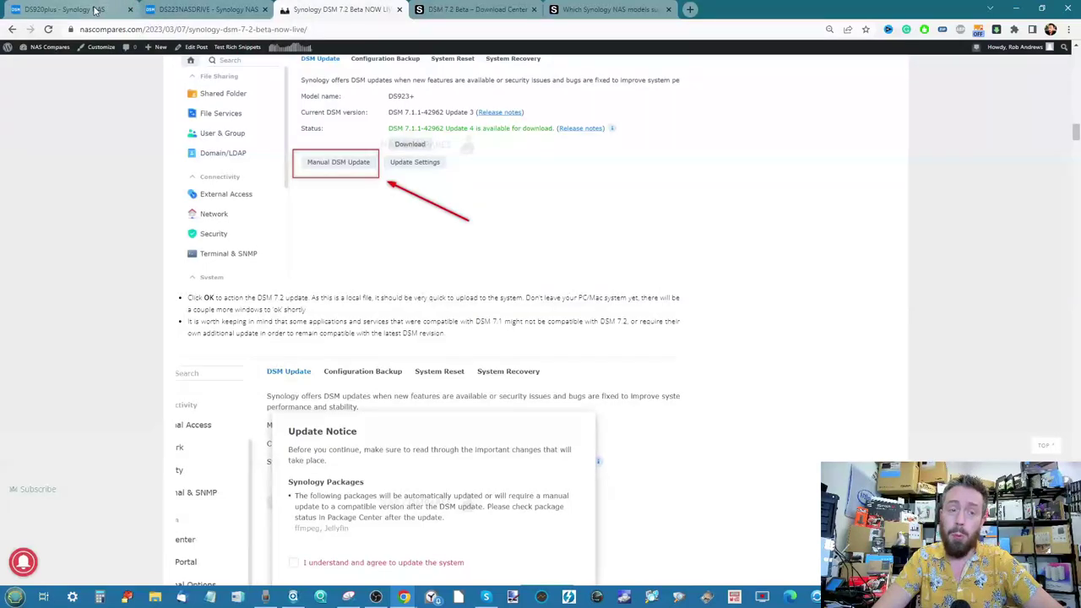
pyautogui.click(64, 10)
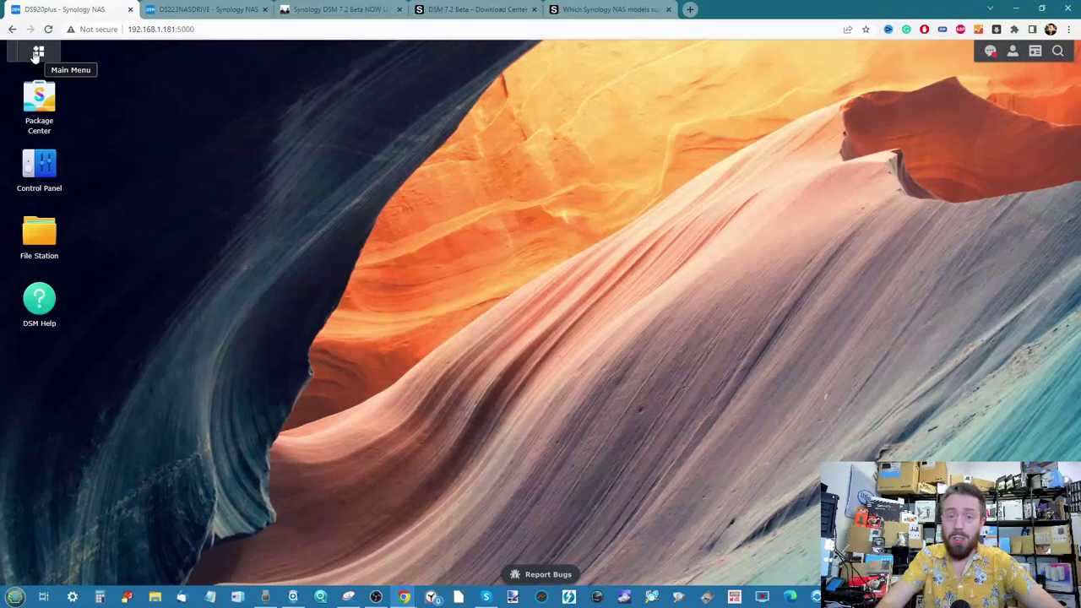
# Step: Launch File Station from the Main Menu and start the Create shared folder wizard
pyautogui.click(37, 52)
pyautogui.click(306, 149)
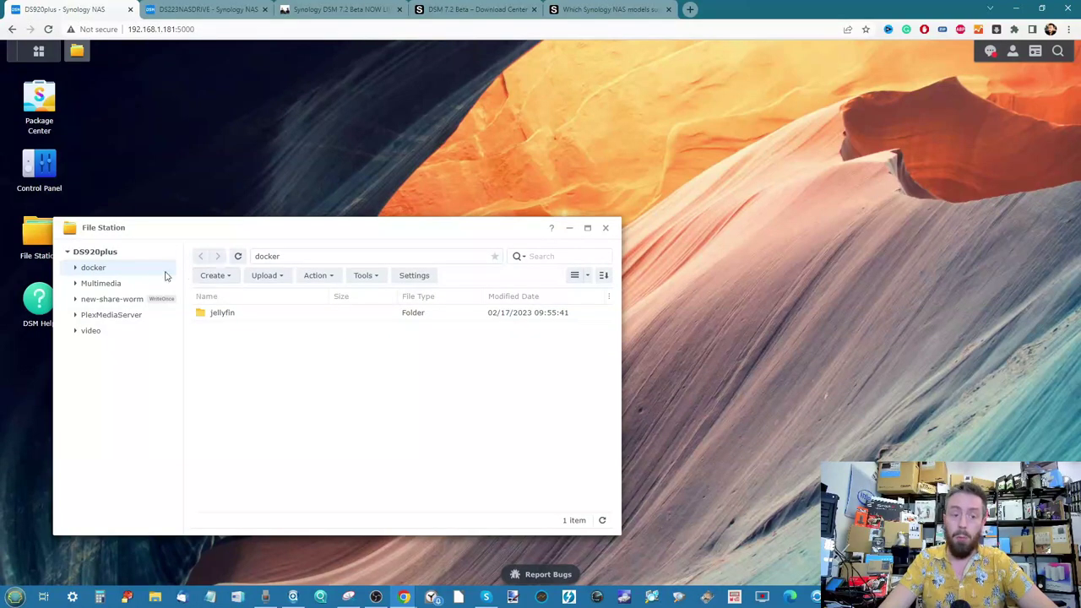
pyautogui.click(220, 278)
pyautogui.click(231, 313)
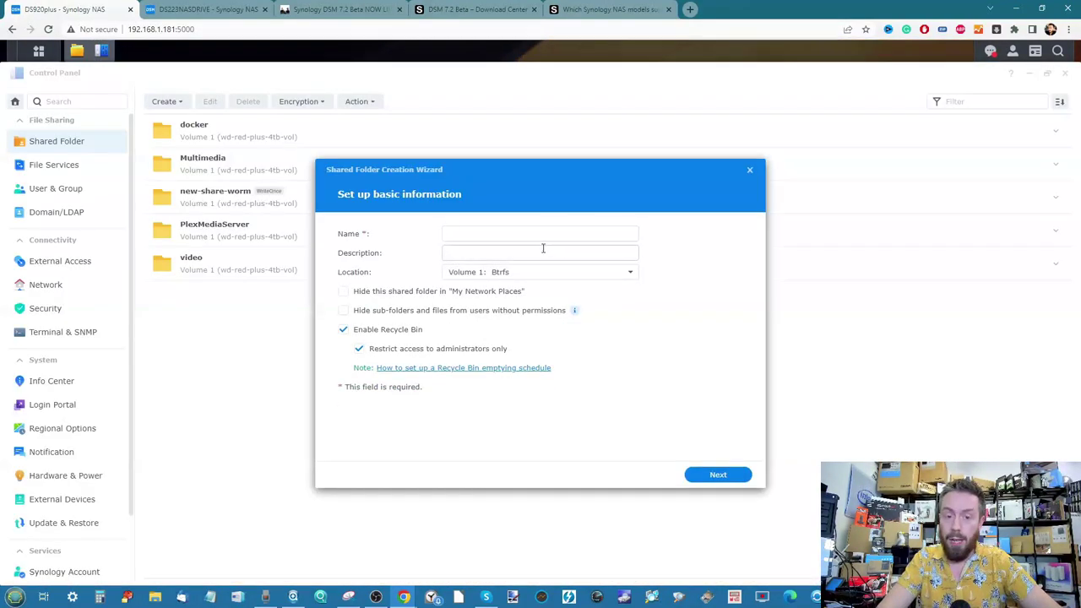
# Step: Name the new shared folder 'sdwf', advance to the security step, then cancel the wizard
pyautogui.click(537, 236)
pyautogui.write('sdwf')
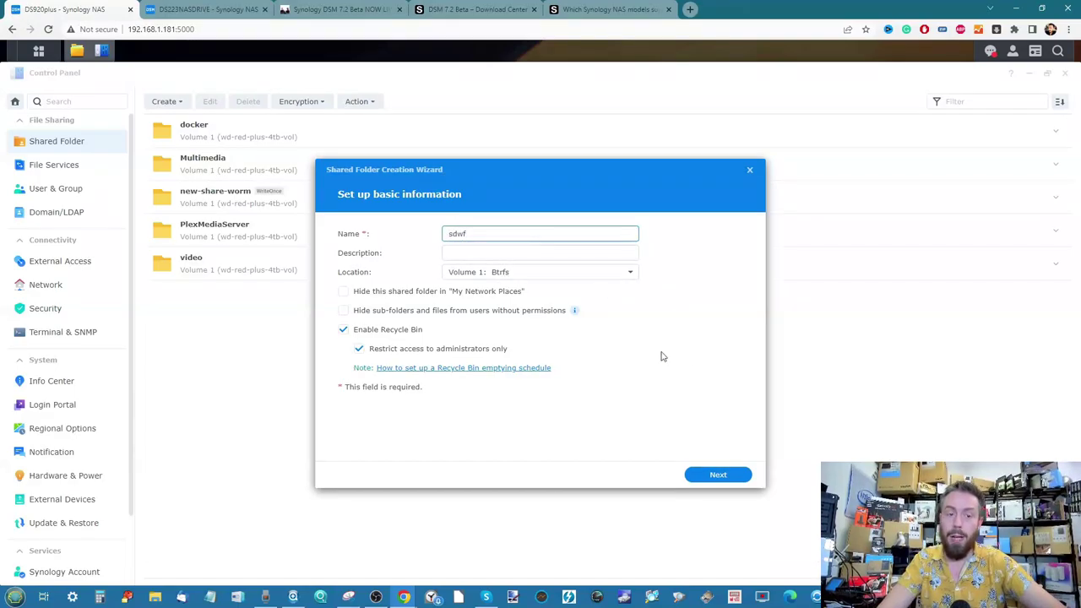
pyautogui.click(717, 474)
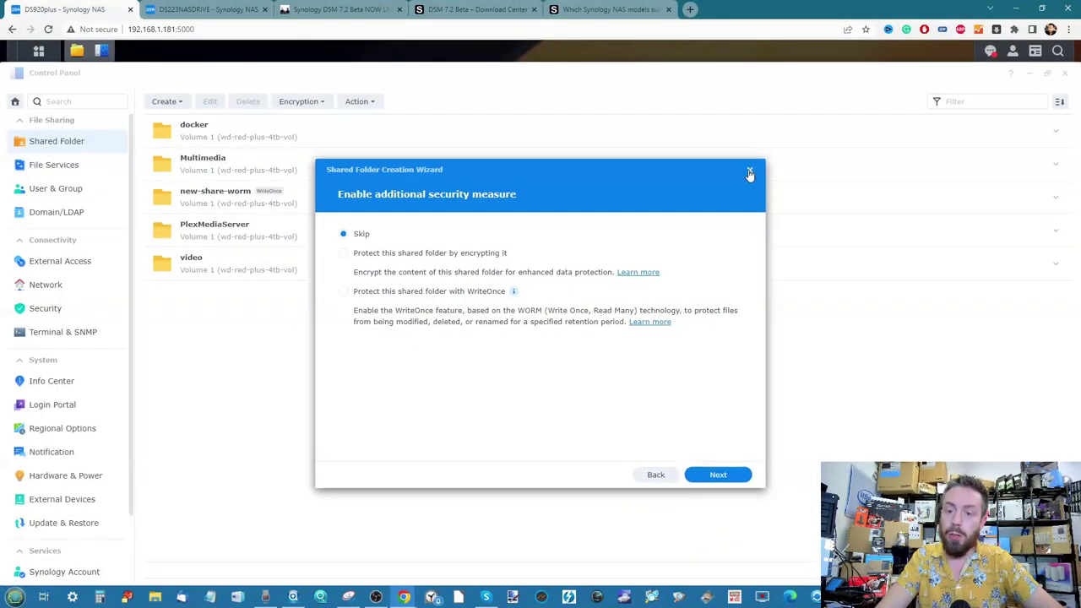
pyautogui.click(749, 173)
# Step: Close the Control Panel and launch Storage Manager from the Main Menu
pyautogui.click(1064, 73)
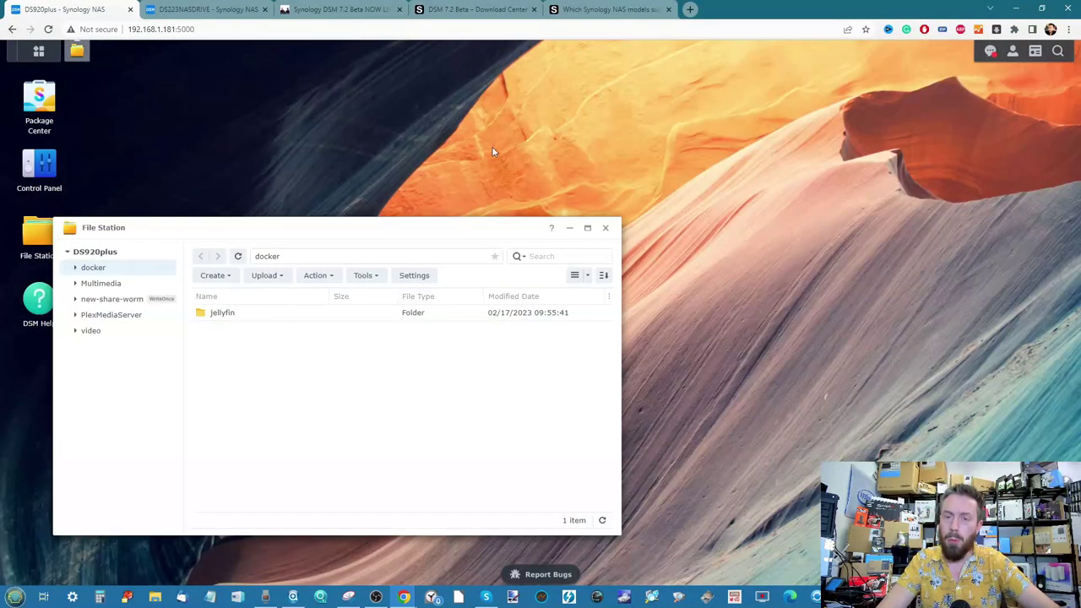
pyautogui.click(39, 52)
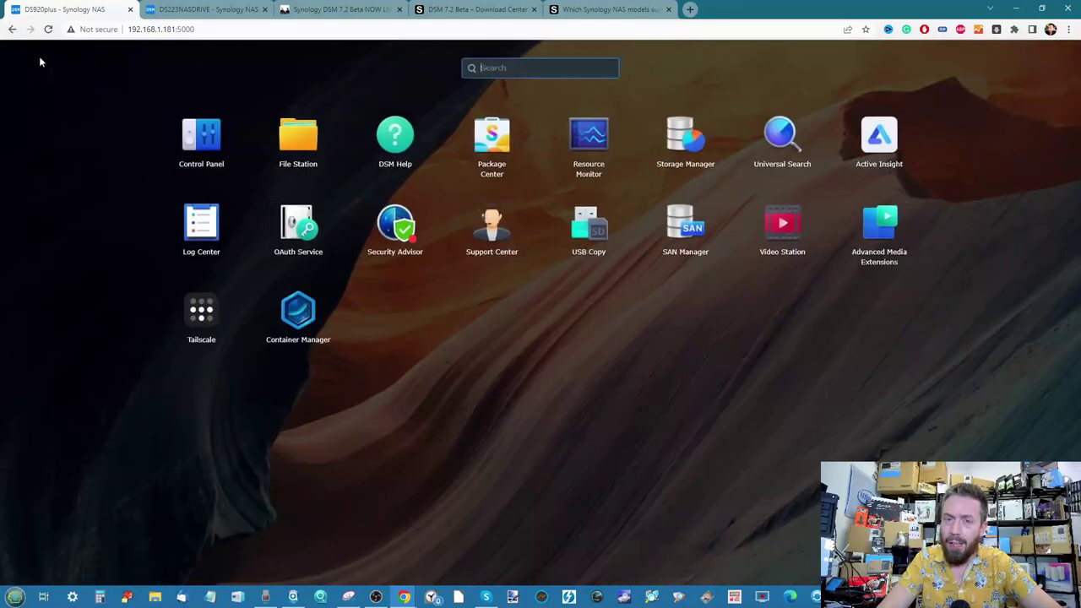
pyautogui.click(690, 142)
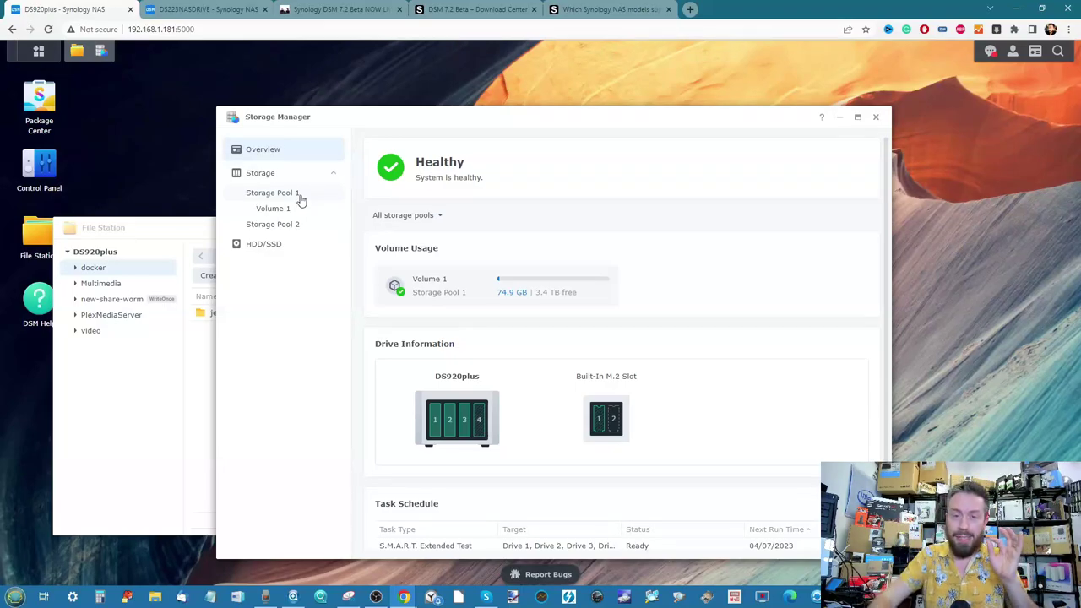
# Step: Inspect Storage Pool 1, its Volume 1, and then Storage Pool 2
pyautogui.click(274, 193)
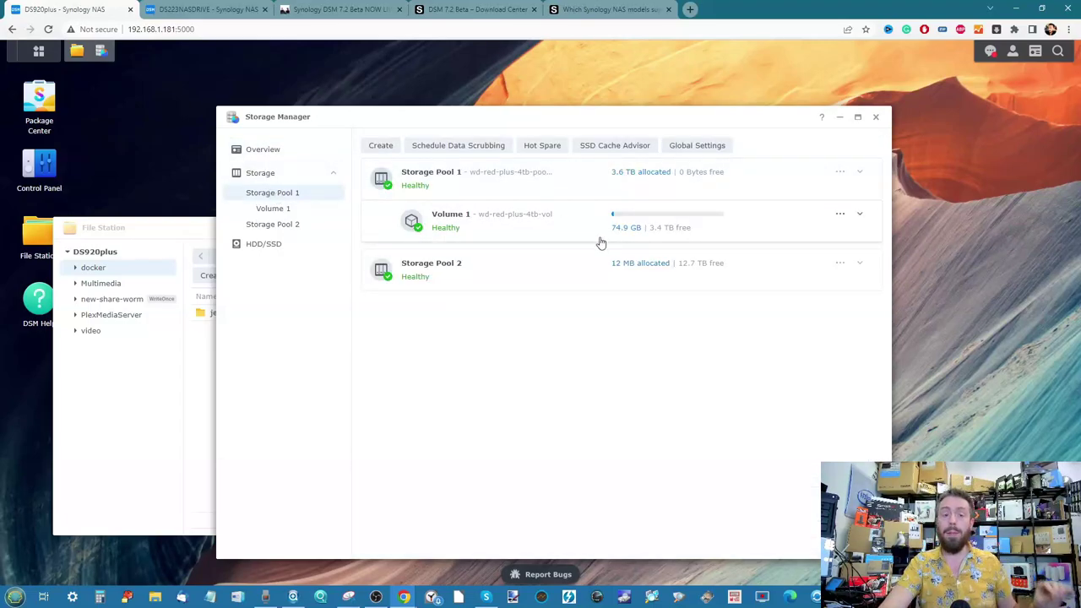
pyautogui.click(293, 208)
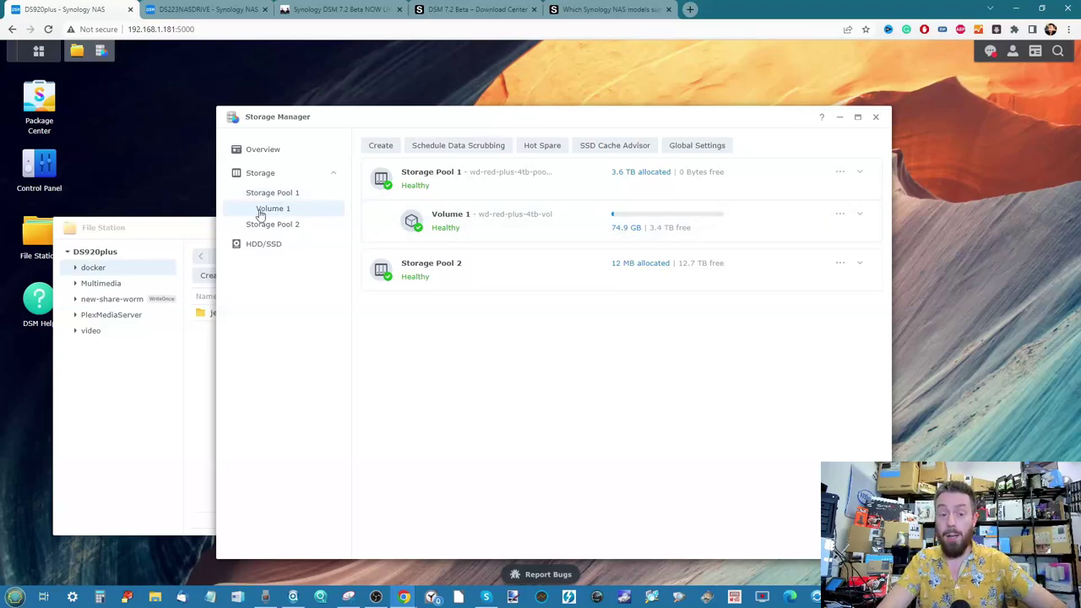
pyautogui.click(259, 225)
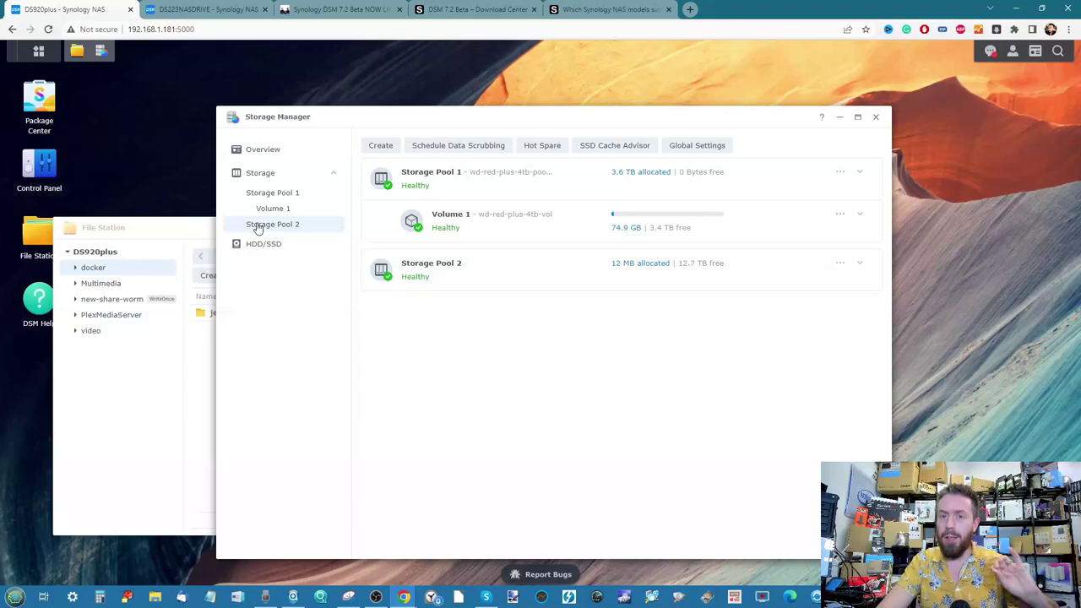
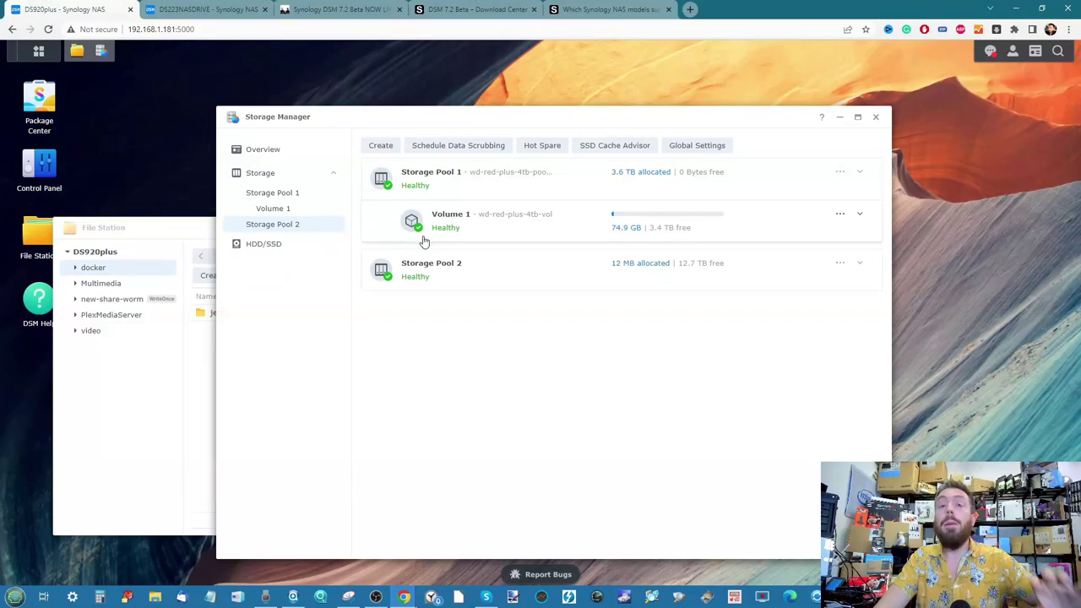
# Step: Start a new volume on Storage Pool 2 with an allocated size of 3000 GB
pyautogui.click(384, 149)
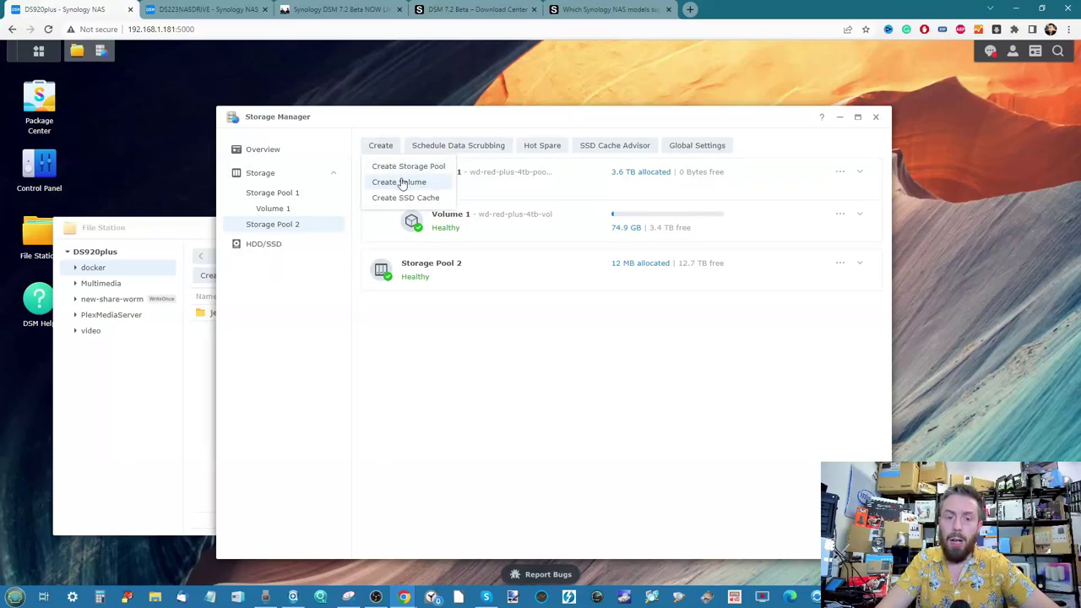
pyautogui.click(402, 184)
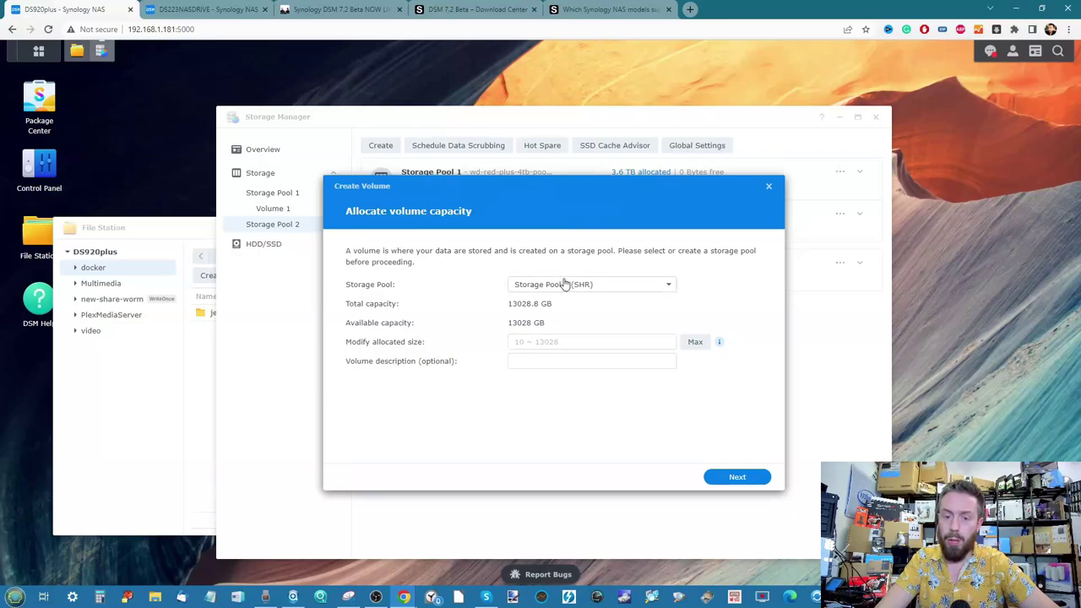
pyautogui.click(544, 340)
pyautogui.write('3')
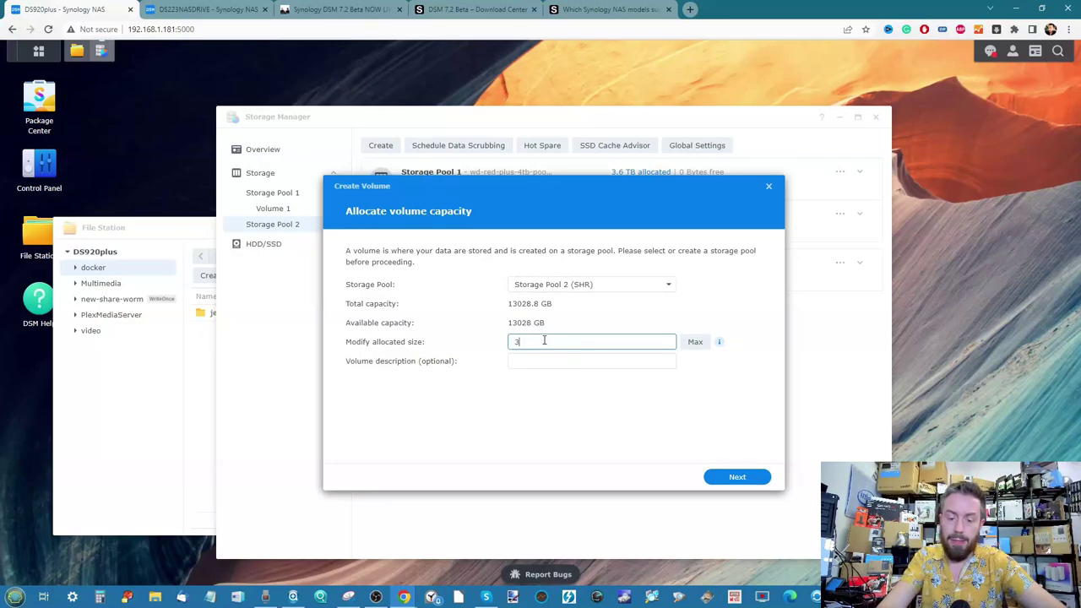
pyautogui.write('000')
pyautogui.click(581, 438)
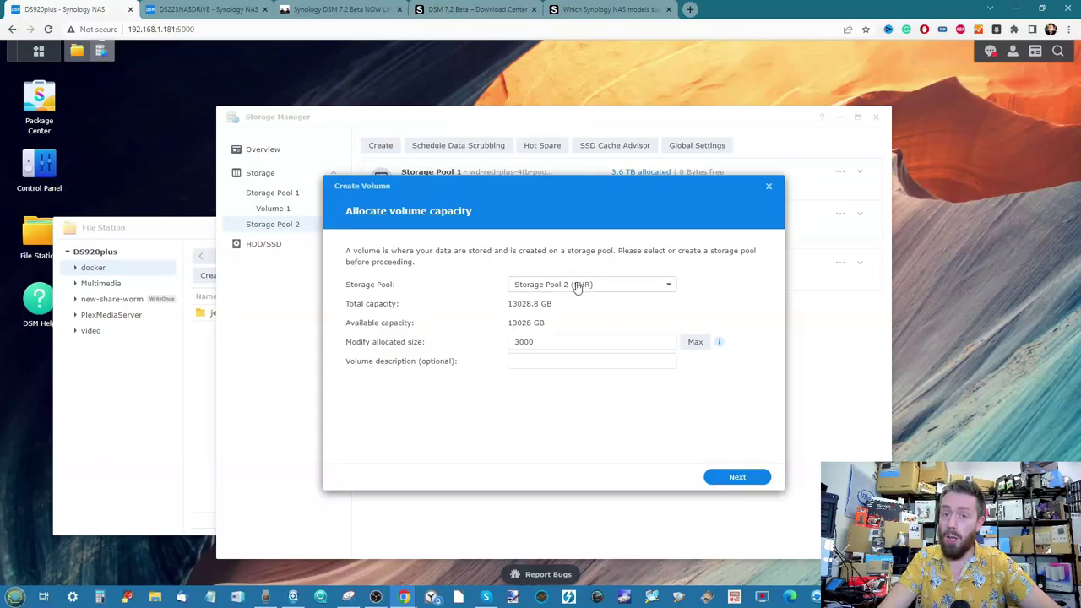
# Step: Keep the recommended Btrfs file system and advance to the encryption options
pyautogui.click(717, 478)
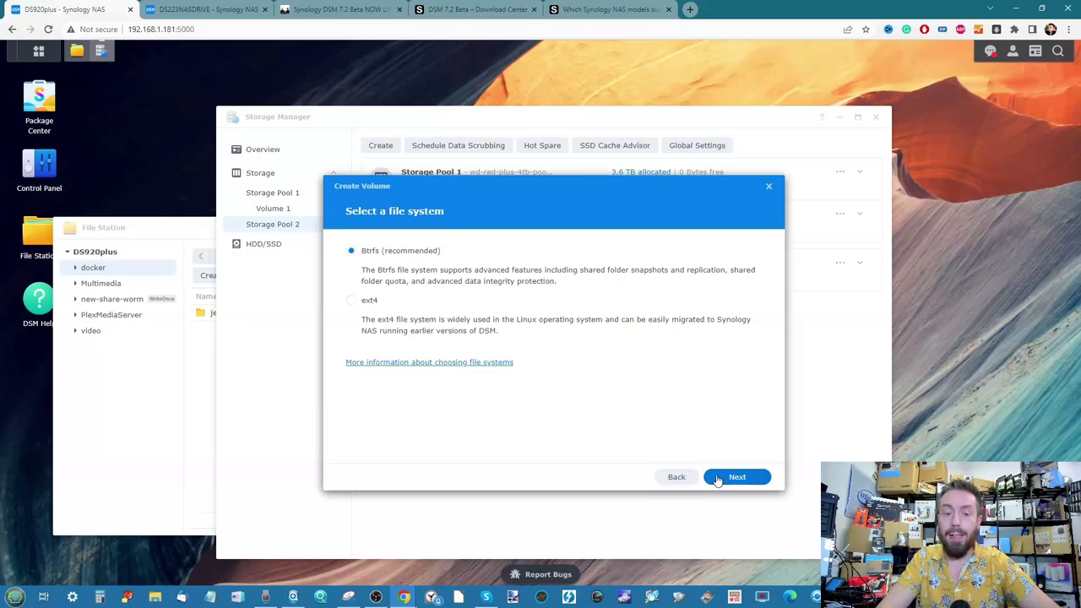
pyautogui.moveTo(518, 183); pyautogui.dragTo(444, 168)
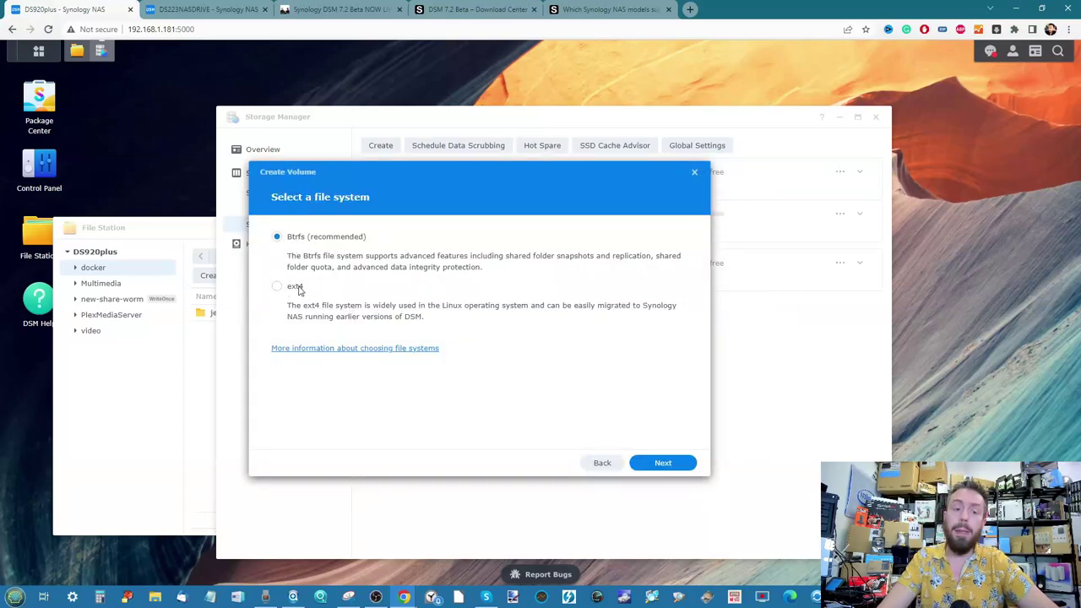
pyautogui.click(313, 239)
pyautogui.click(662, 463)
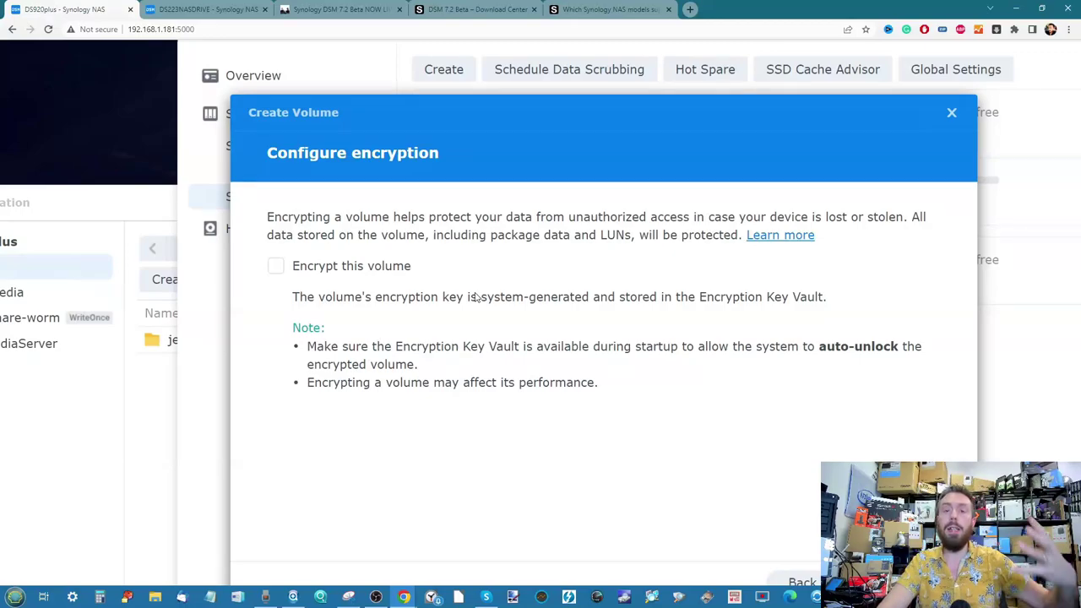
# Step: Reset the page zoom and enable volume encryption, then switch to the reference screenshots at the Key Vault password prompt
pyautogui.hotkey('ctrl', '0')
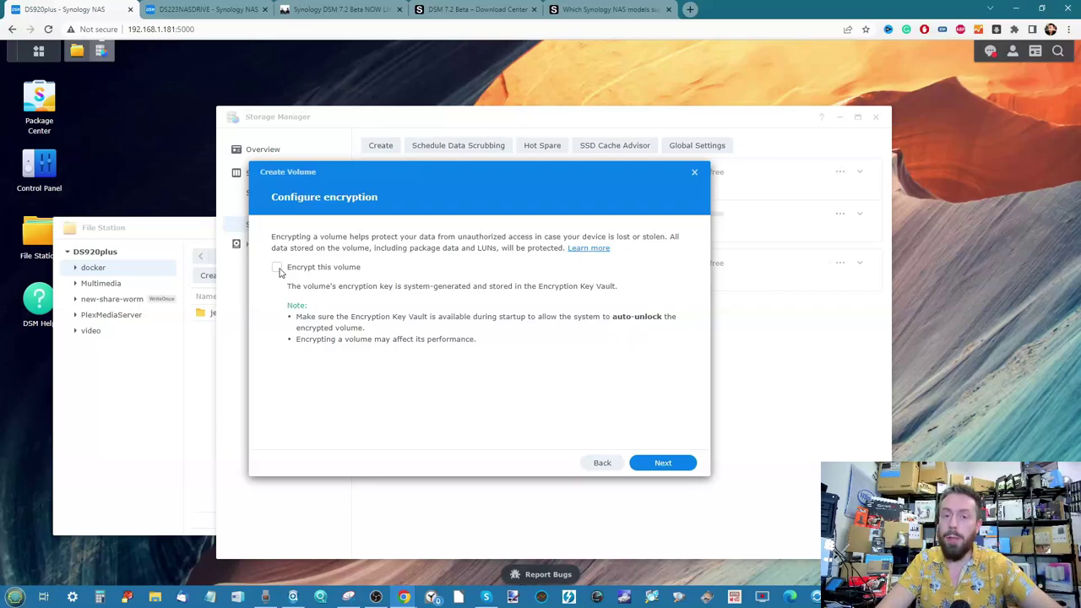
pyautogui.click(278, 267)
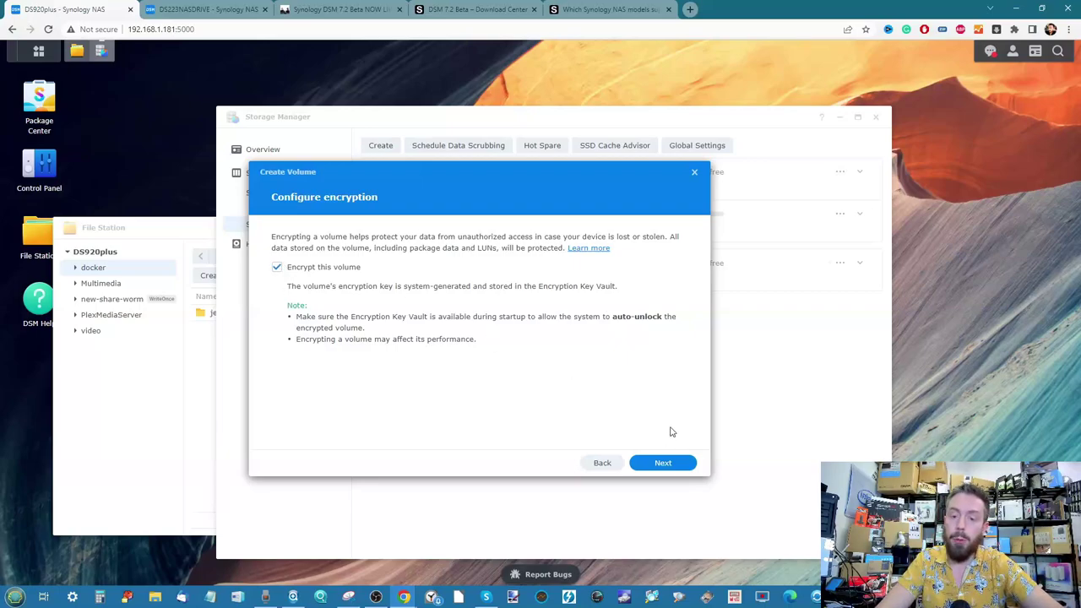
pyautogui.click(661, 461)
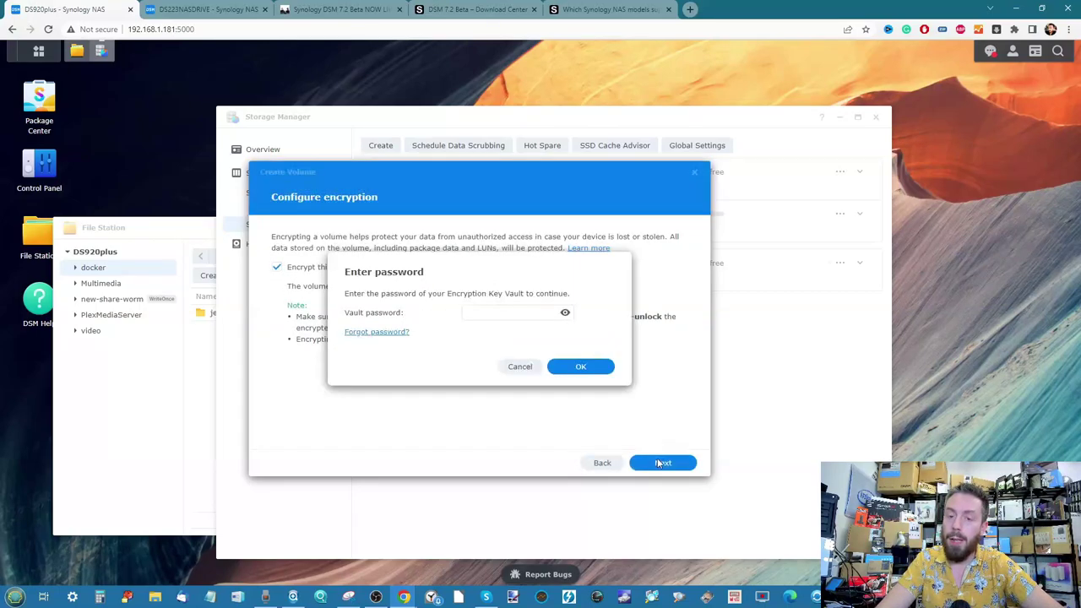
pyautogui.click(503, 311)
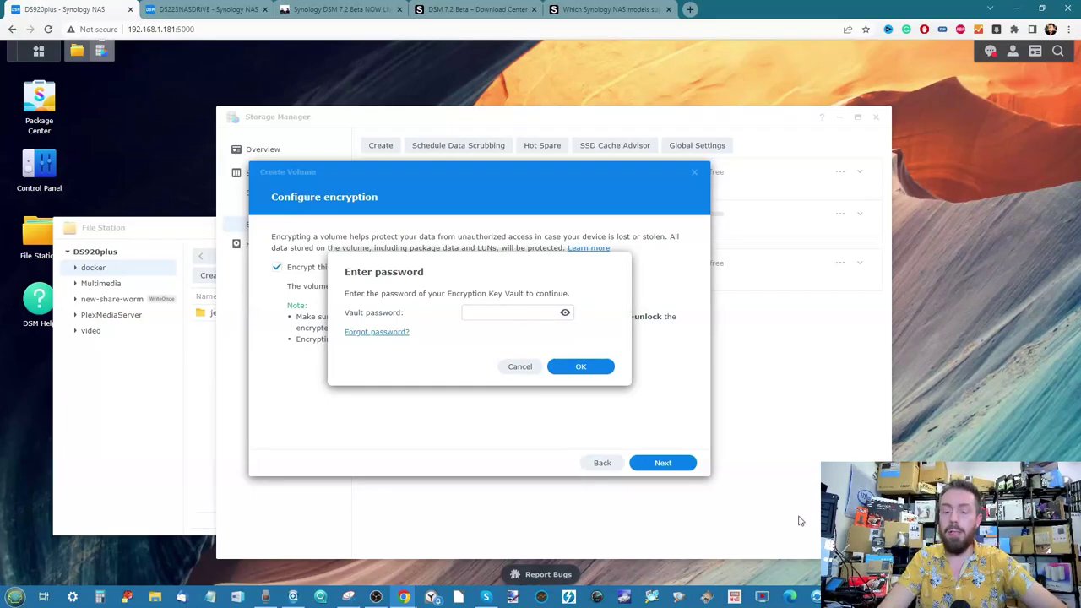
pyautogui.hotkey('alt', 'Tab')
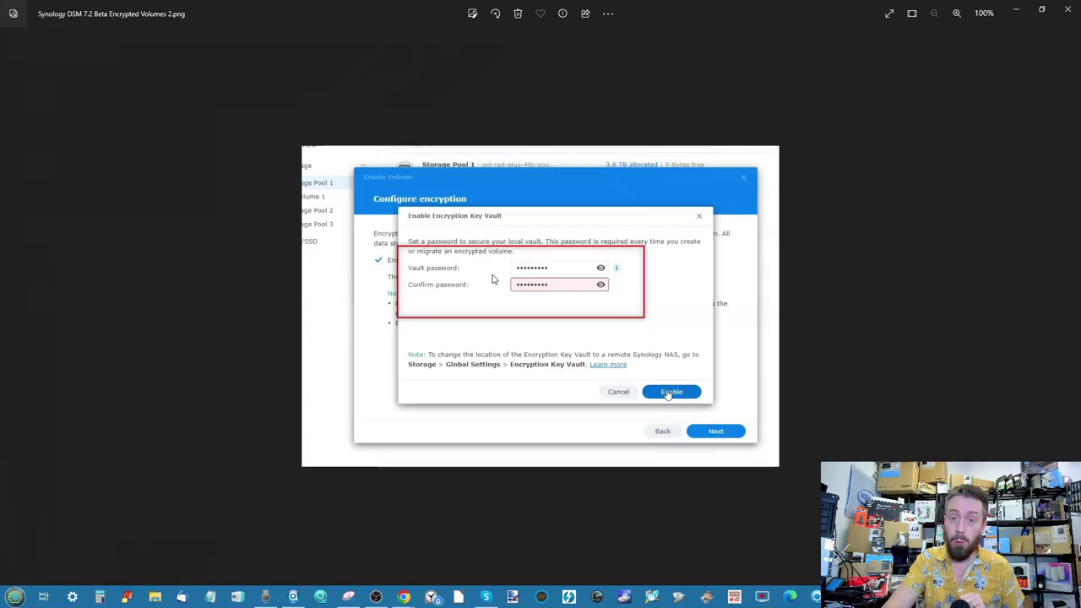
# Step: View Encrypted Volumes 3.png about the recovery-key notice, then close Photos to return to DSM
pyautogui.press('Right')
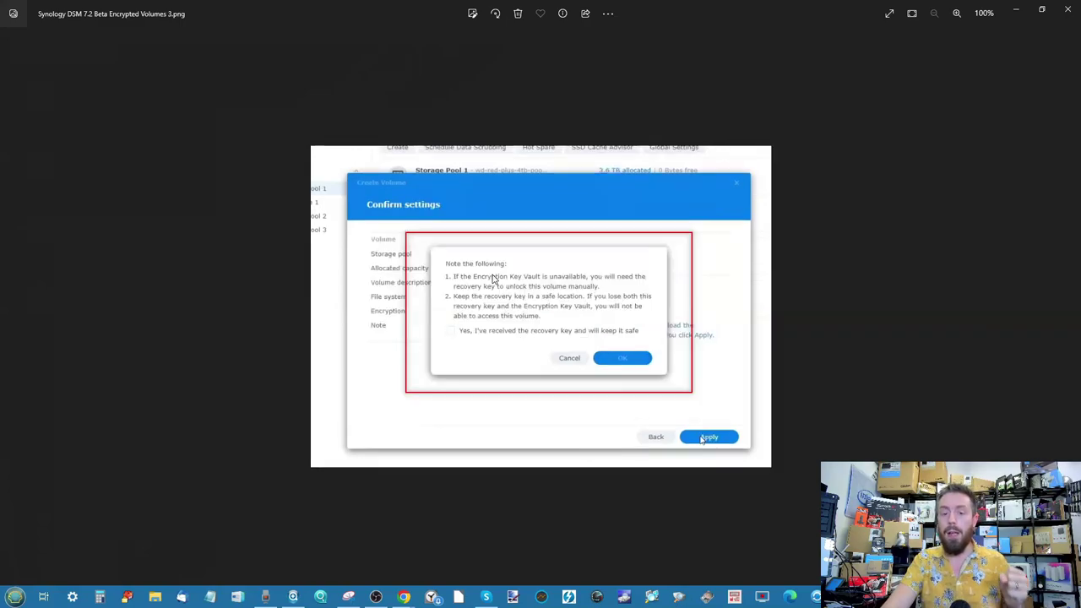
pyautogui.scroll(5, 515, 292)
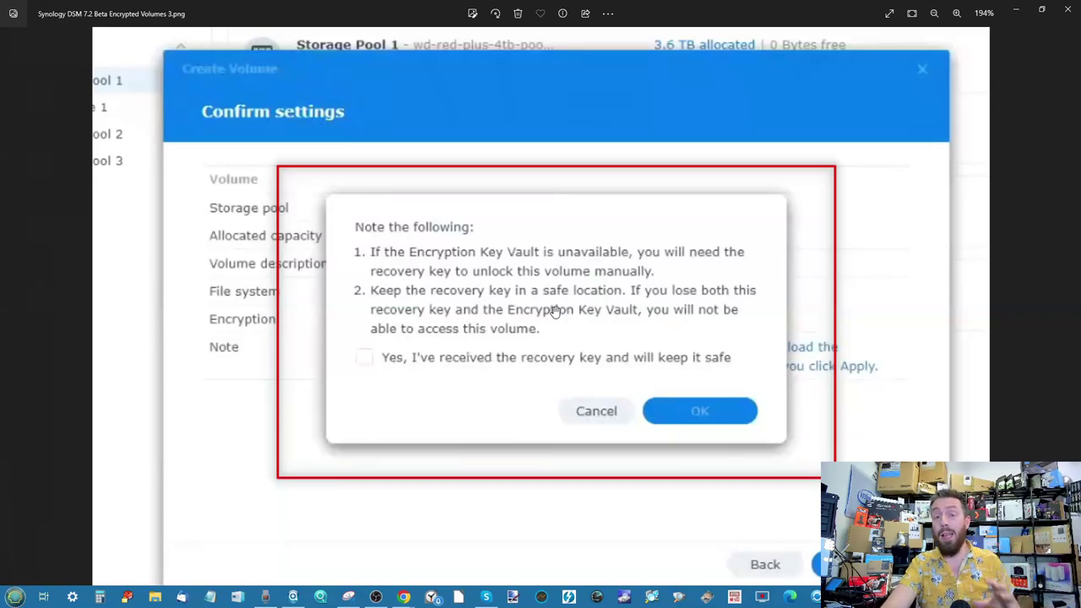
pyautogui.scroll(-5, 555, 311)
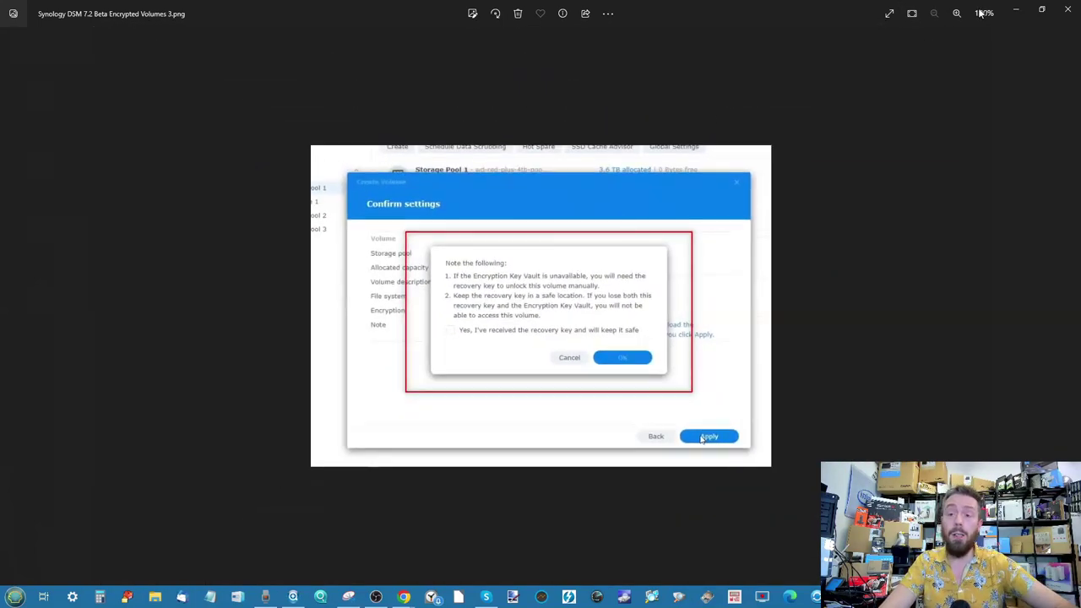
pyautogui.click(1016, 9)
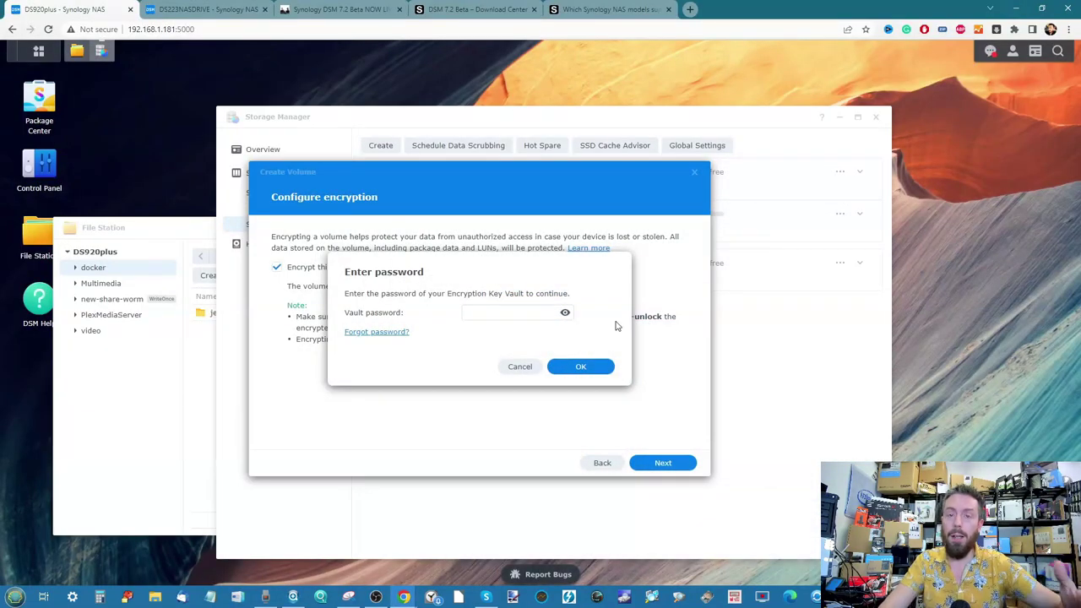
# Step: Unlock the Key Vault with its password, apply the volume settings, and save the .rkey recovery key file
pyautogui.click(475, 312)
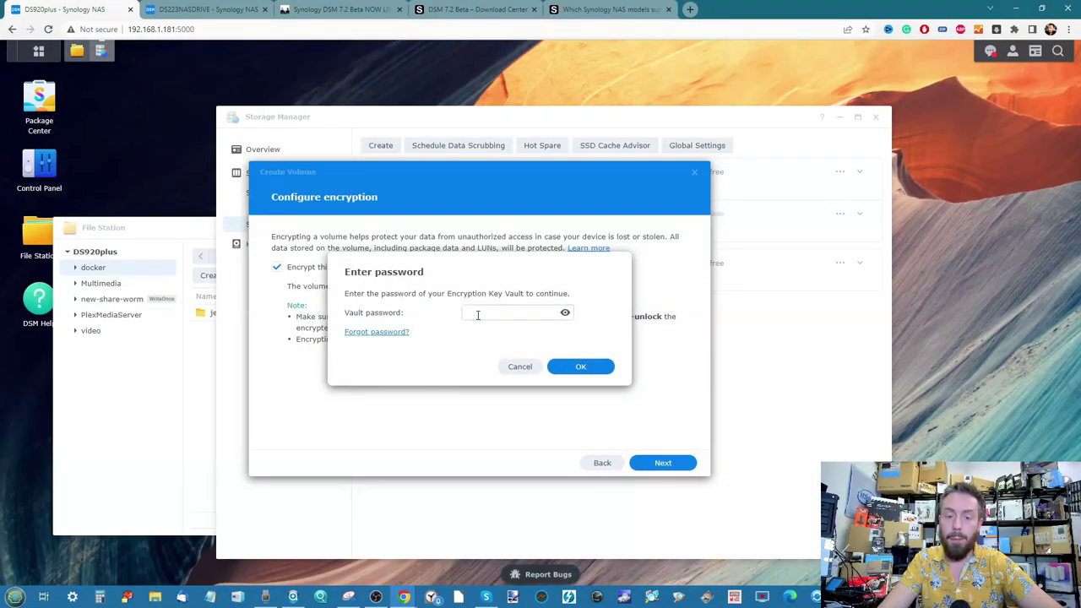
pyautogui.write('*********')
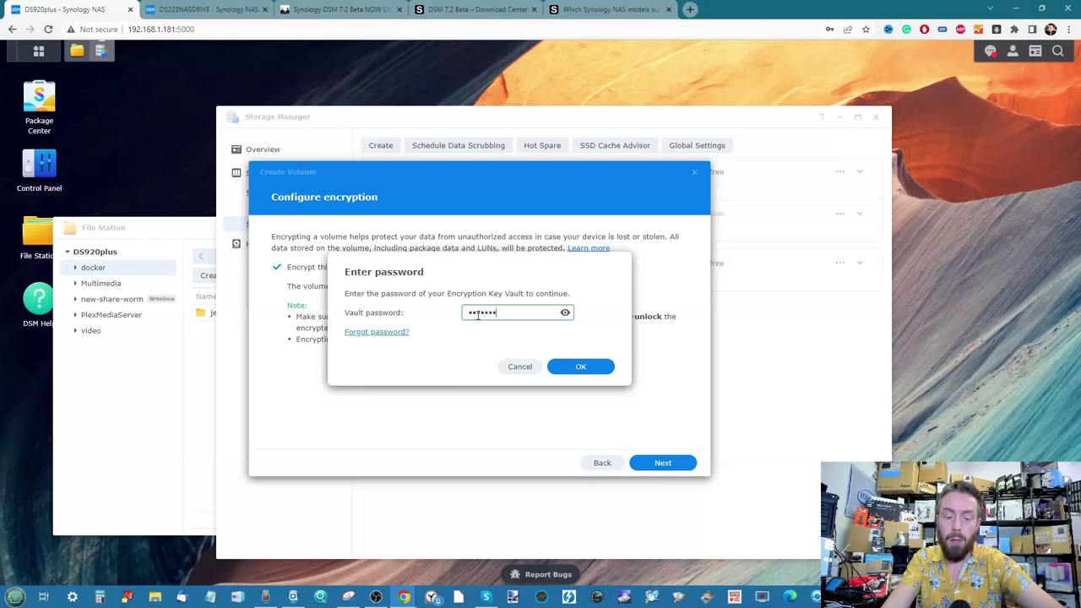
pyautogui.click(583, 367)
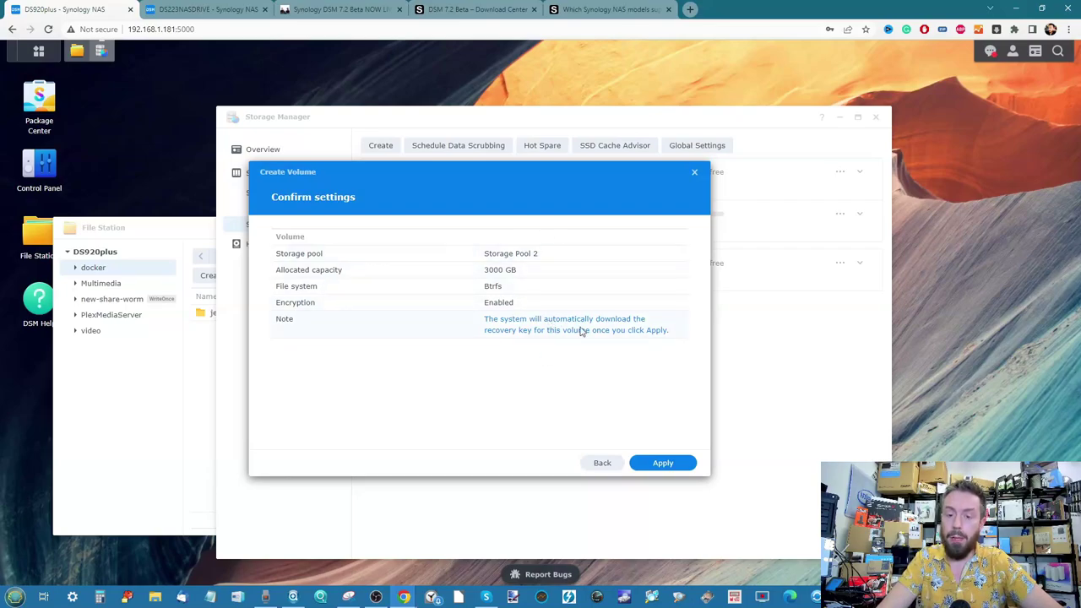
pyautogui.click(664, 464)
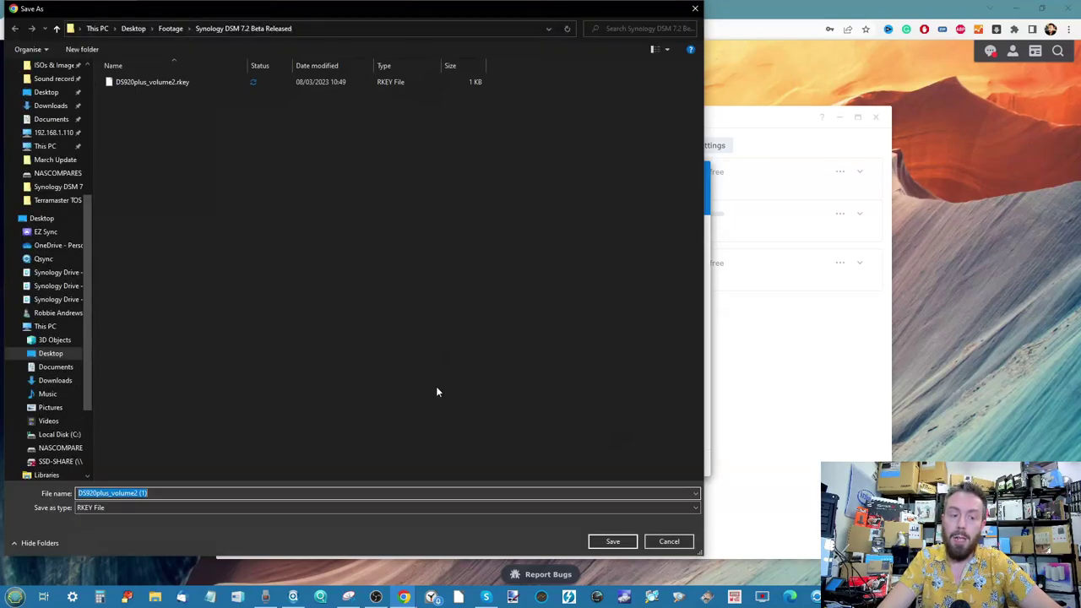
pyautogui.click(611, 542)
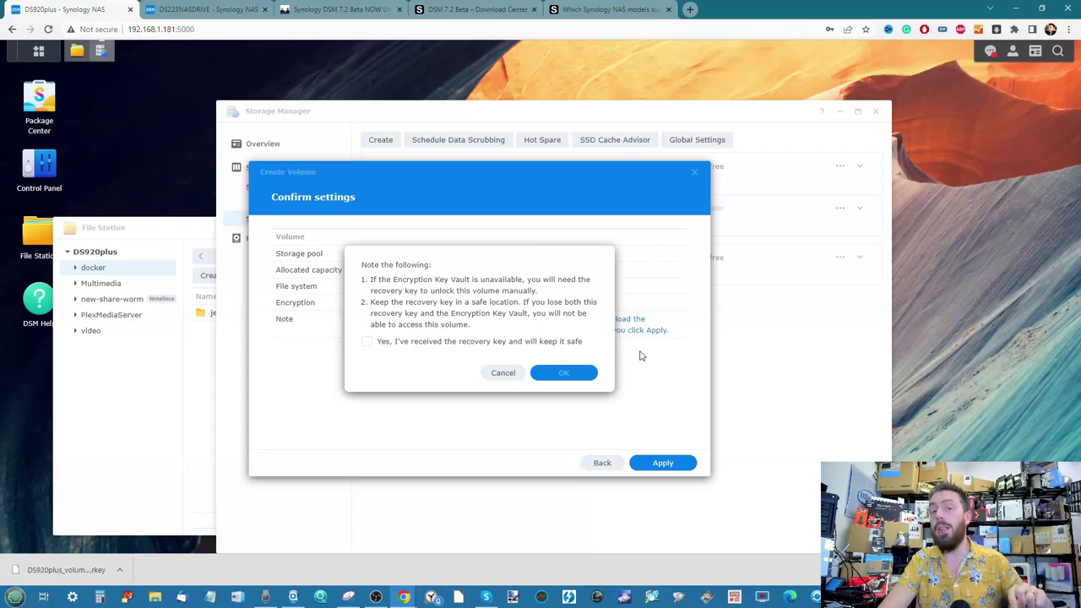
# Step: Confirm the recovery key is kept safe and let Volume 2 finish building as Healthy with 2.8 TB free
pyautogui.click(486, 346)
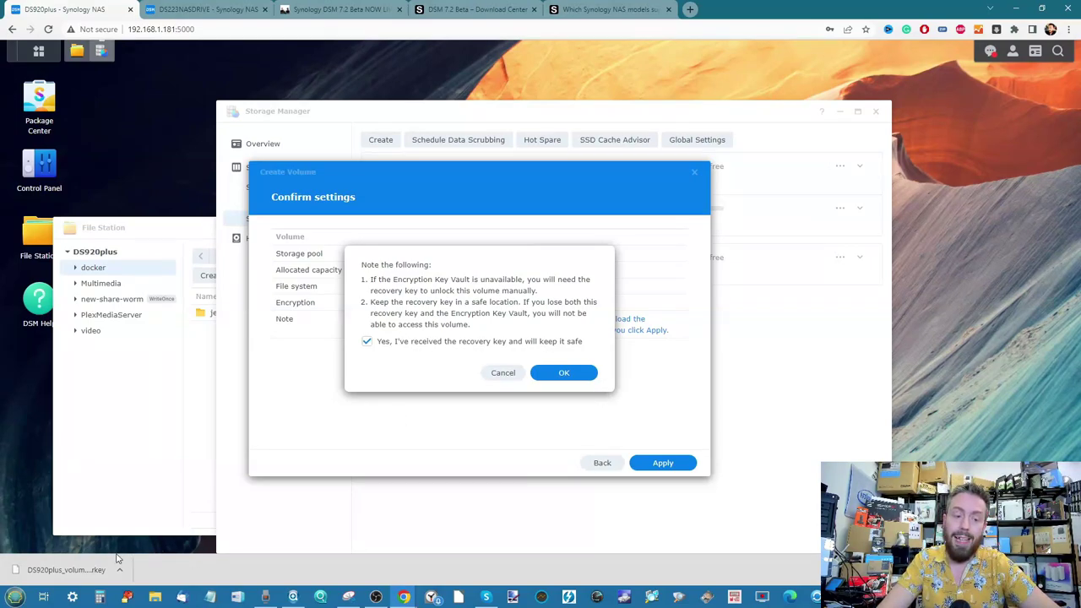
pyautogui.click(576, 376)
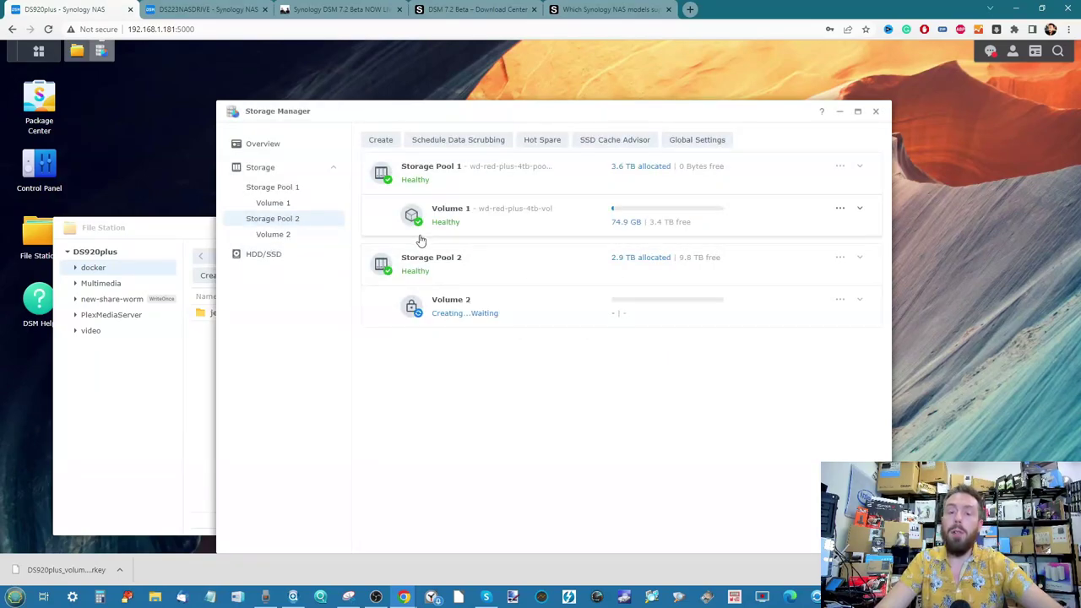
pyautogui.scroll(4, 489, 266)
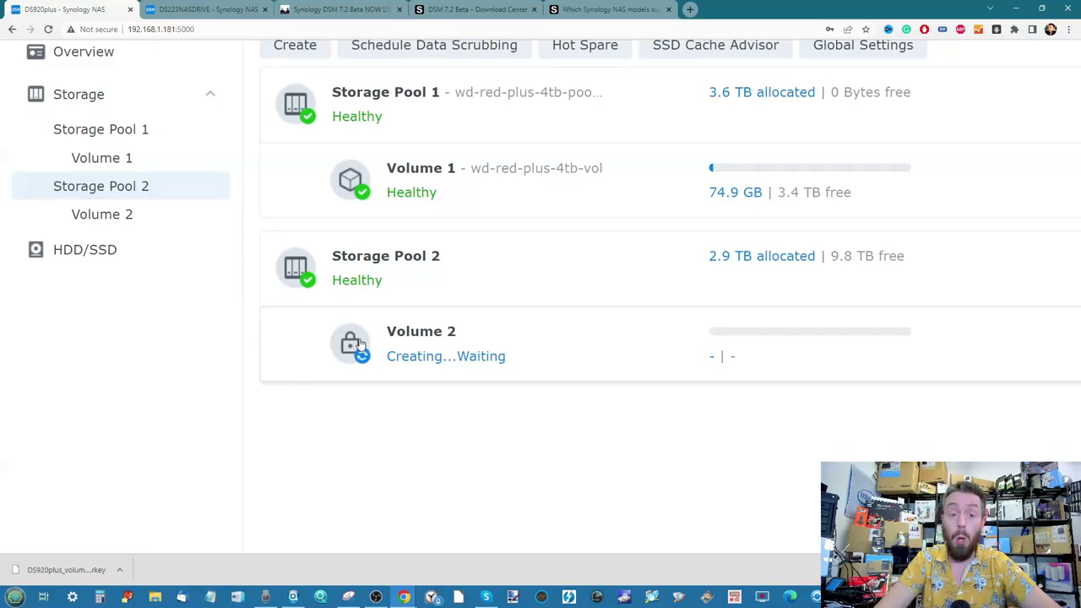
pyautogui.scroll(-4, 359, 345)
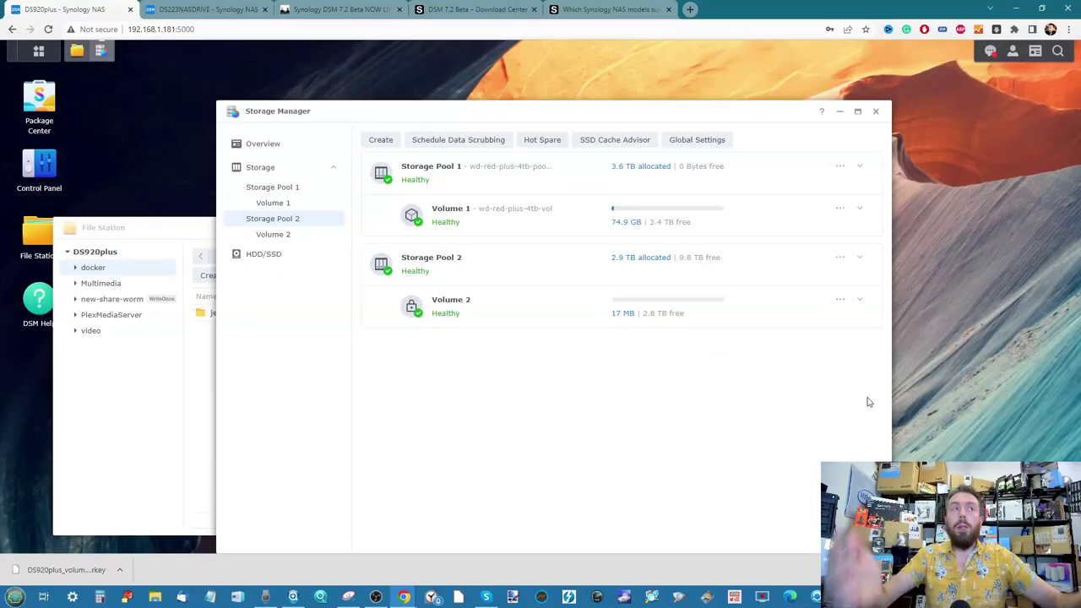
# Step: Regenerate the recovery key from Volume 2's settings
pyautogui.click(841, 301)
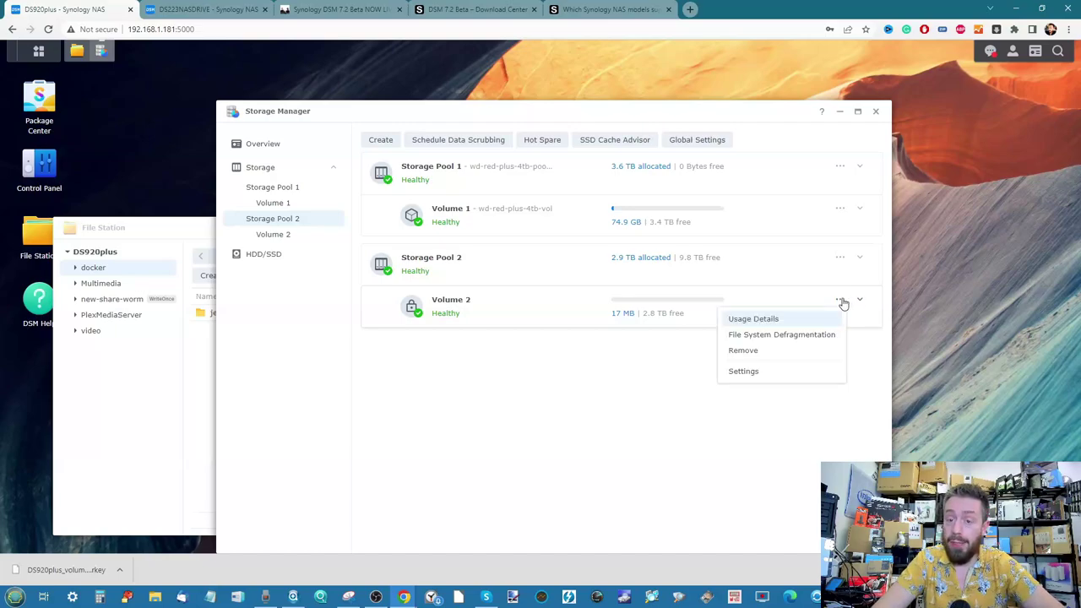
pyautogui.click(738, 372)
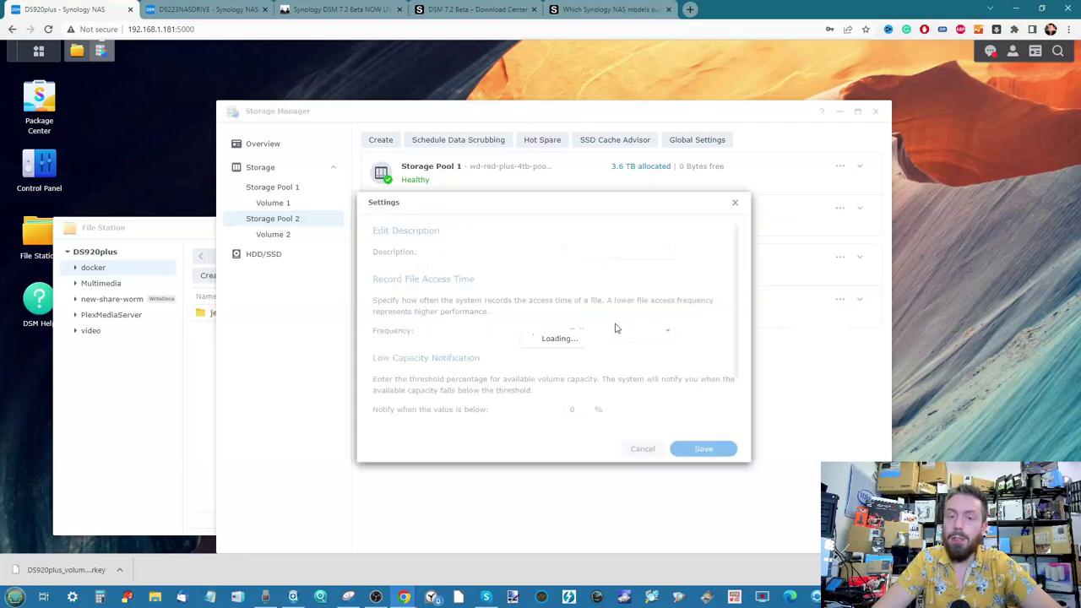
pyautogui.scroll(-5, 457, 285)
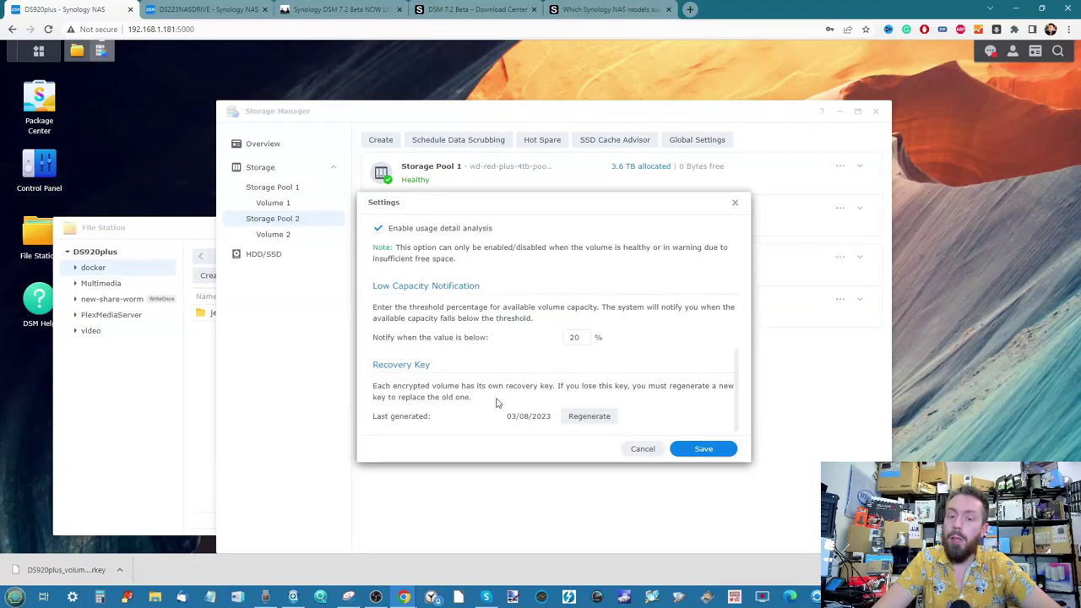
pyautogui.click(595, 418)
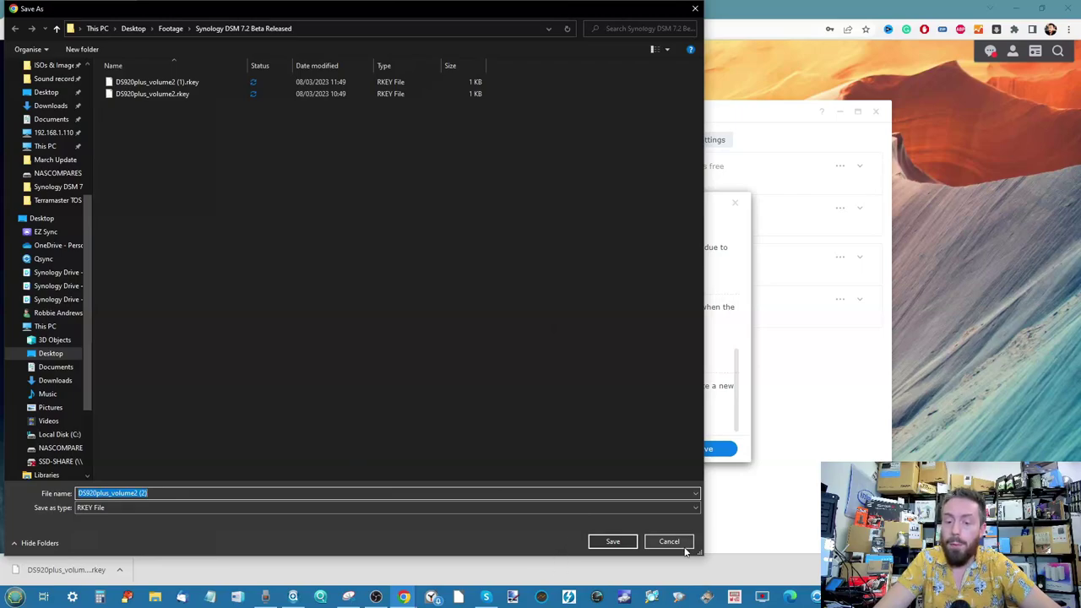
# Step: Save the new recovery key file, acknowledge keeping it safe, and close the volume settings
pyautogui.click(608, 539)
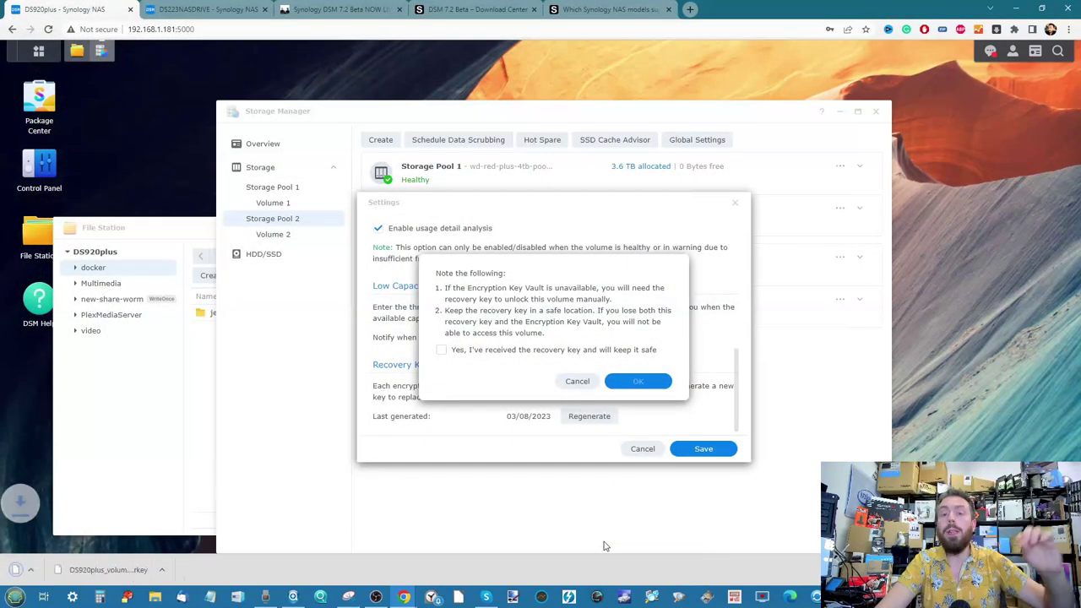
pyautogui.click(530, 349)
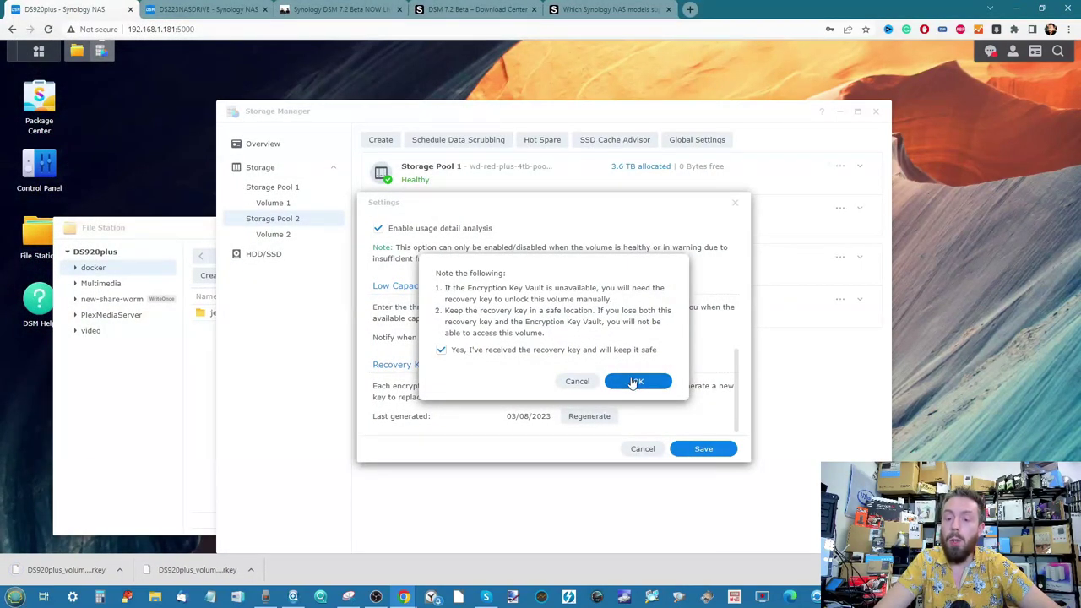
pyautogui.click(631, 380)
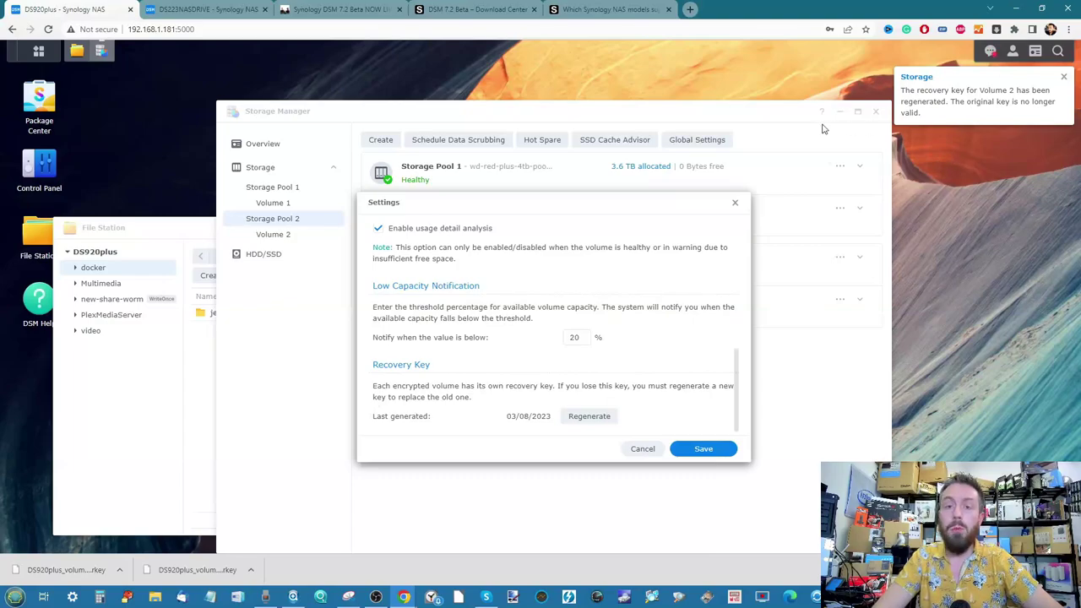
pyautogui.click(736, 203)
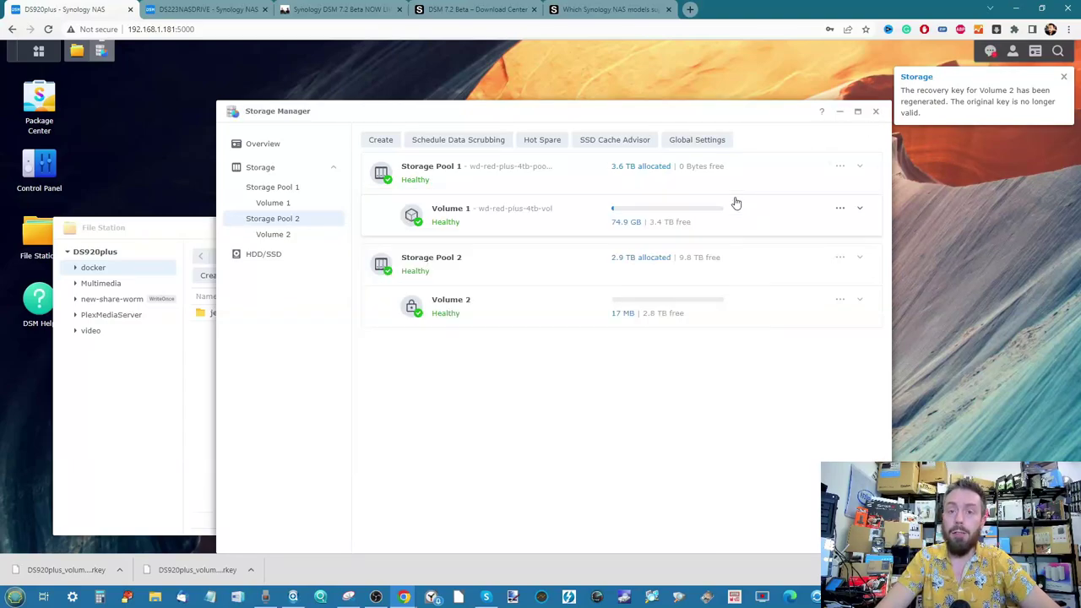
pyautogui.click(686, 141)
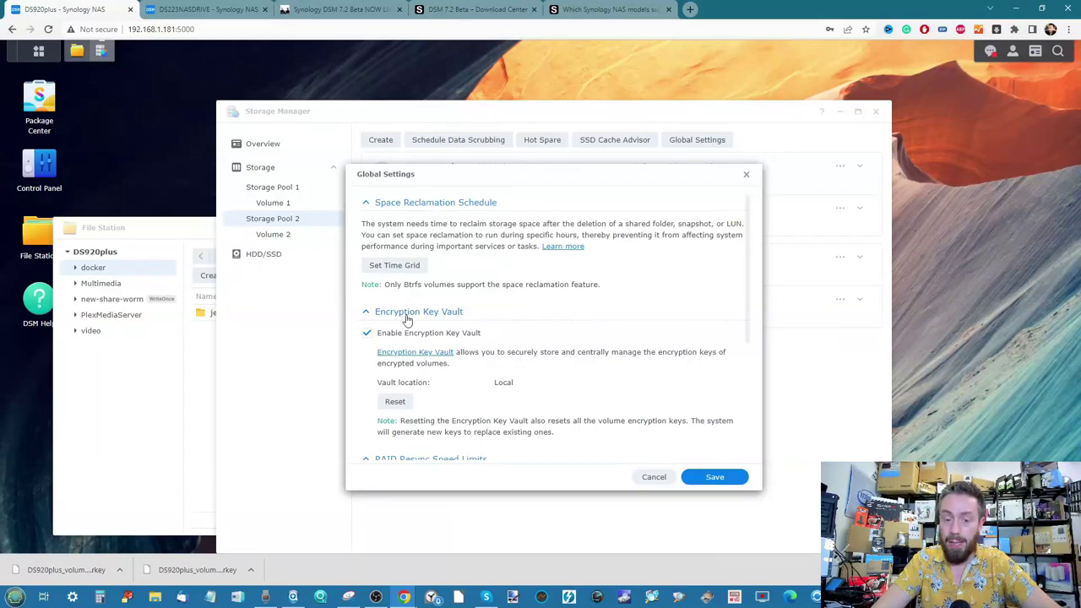
pyautogui.scroll(-1, 406, 319)
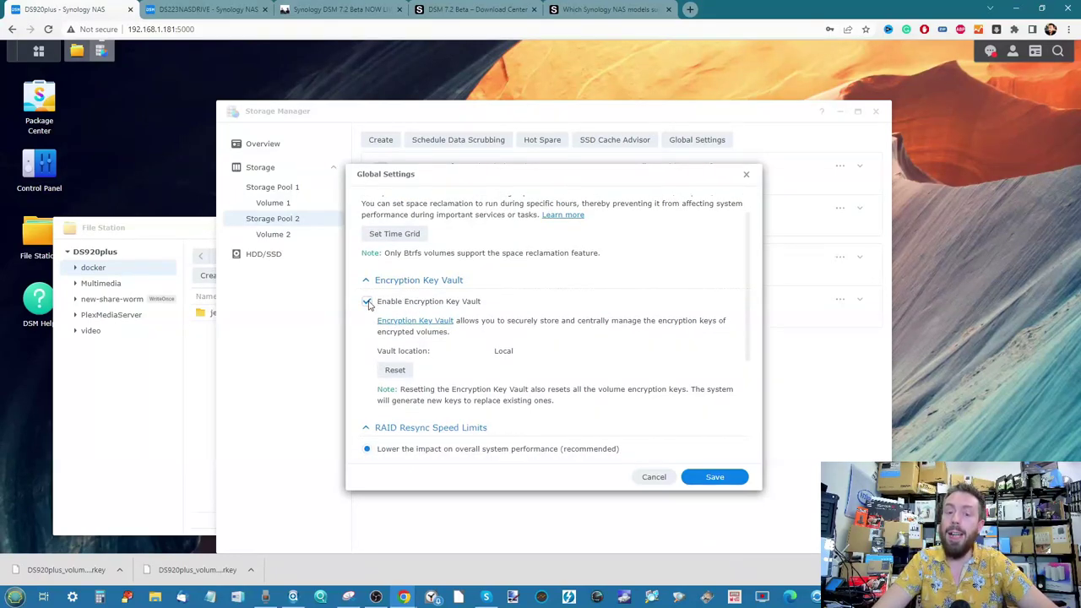
pyautogui.click(367, 303)
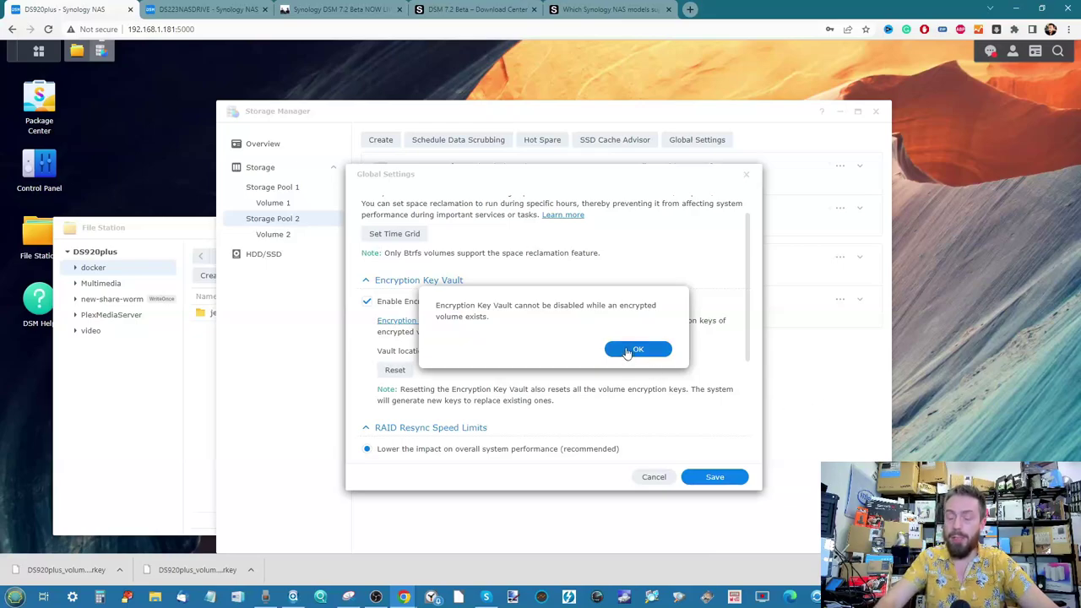
pyautogui.click(637, 348)
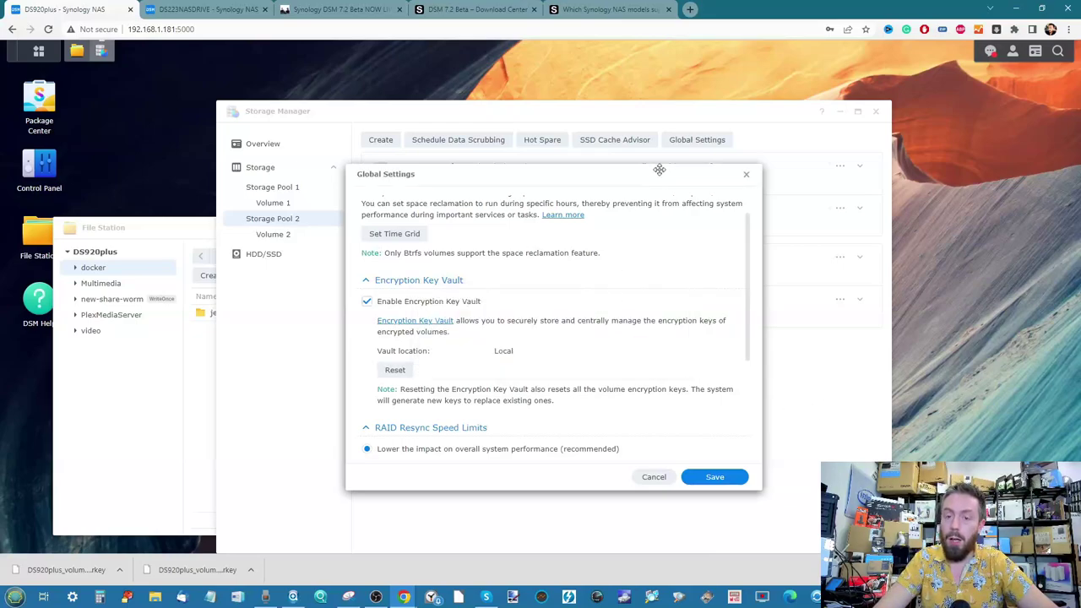
pyautogui.moveTo(574, 181); pyautogui.dragTo(646, 193)
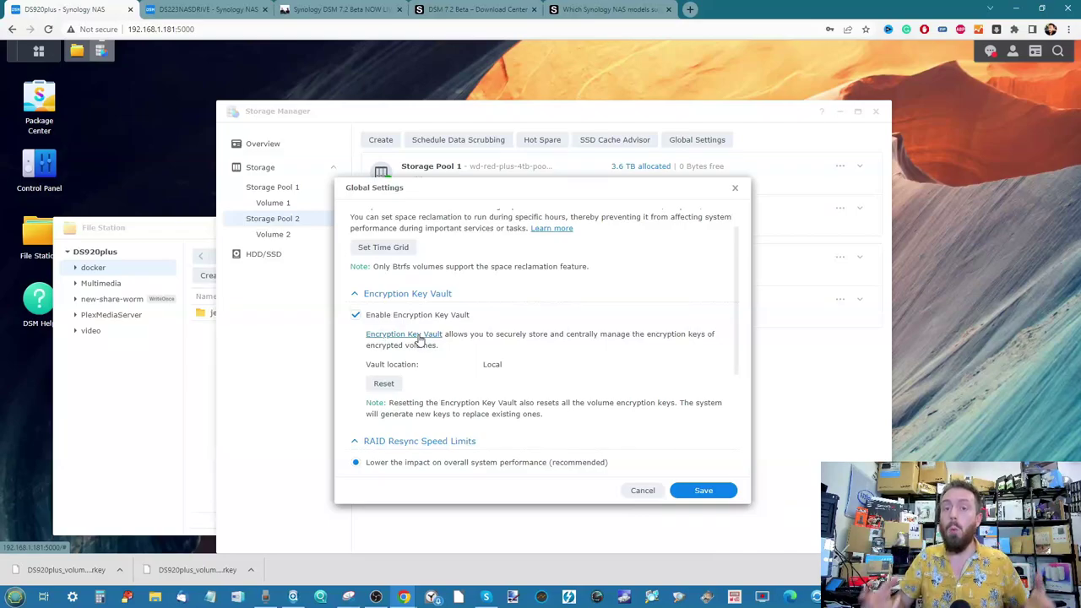
pyautogui.click(736, 188)
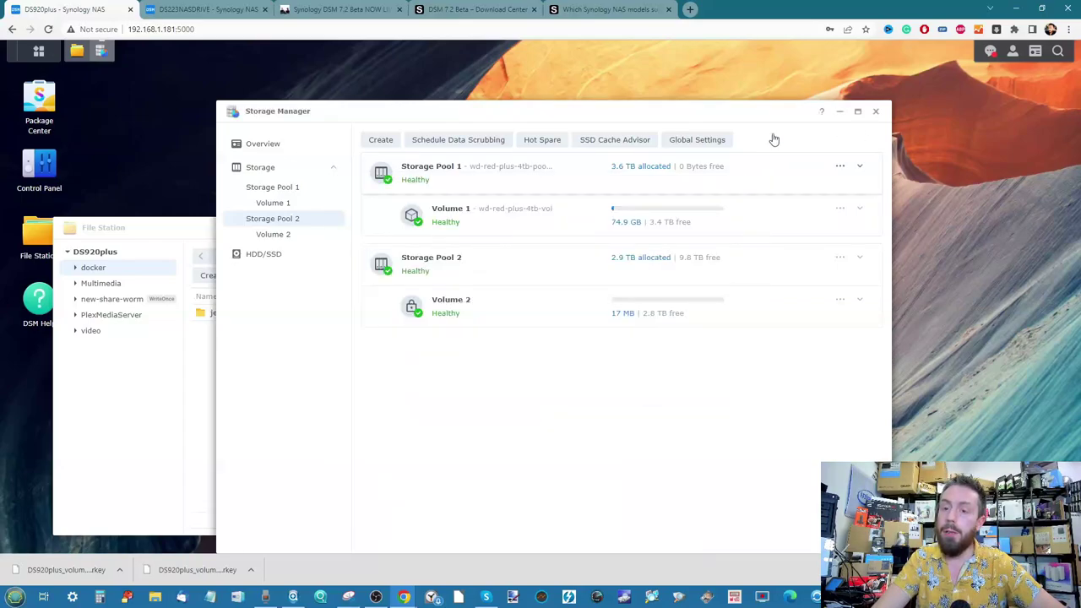
# Step: Close Storage Manager and restart the NAS from the account menu, confirming with OK
pyautogui.click(875, 111)
pyautogui.click(1014, 54)
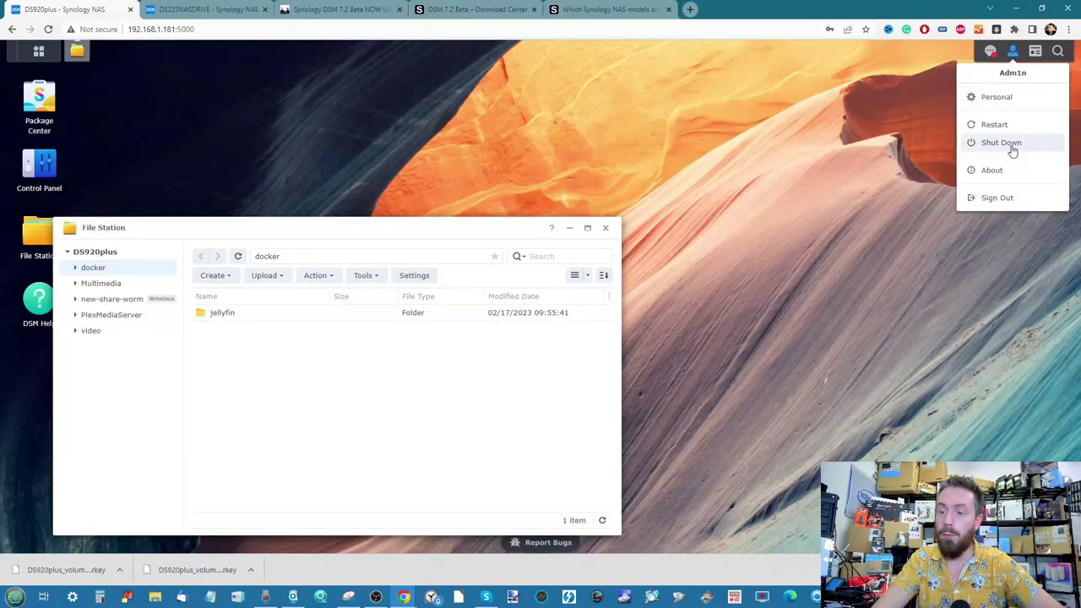
pyautogui.click(995, 125)
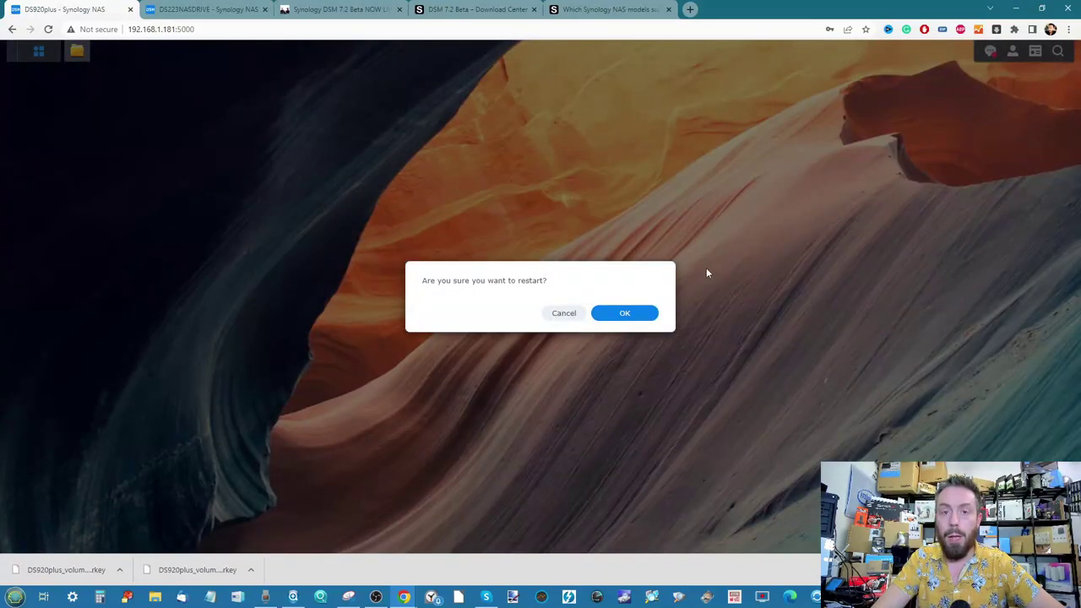
pyautogui.click(632, 313)
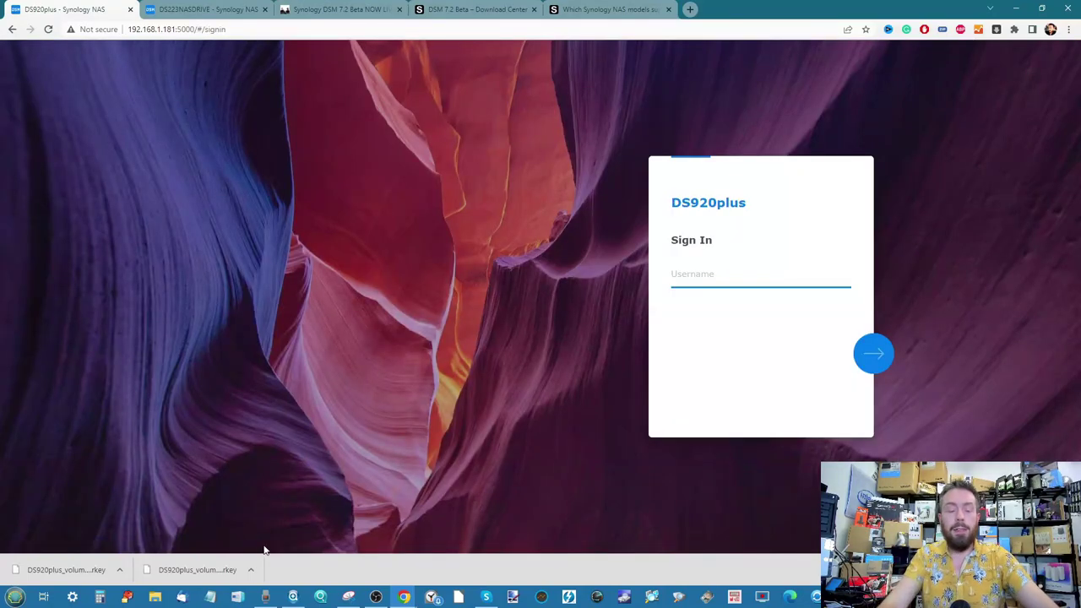
# Step: Sign in as the admin account and dismiss the browser's password warning and save prompts
pyautogui.write('Adm1n')
pyautogui.press('Return')
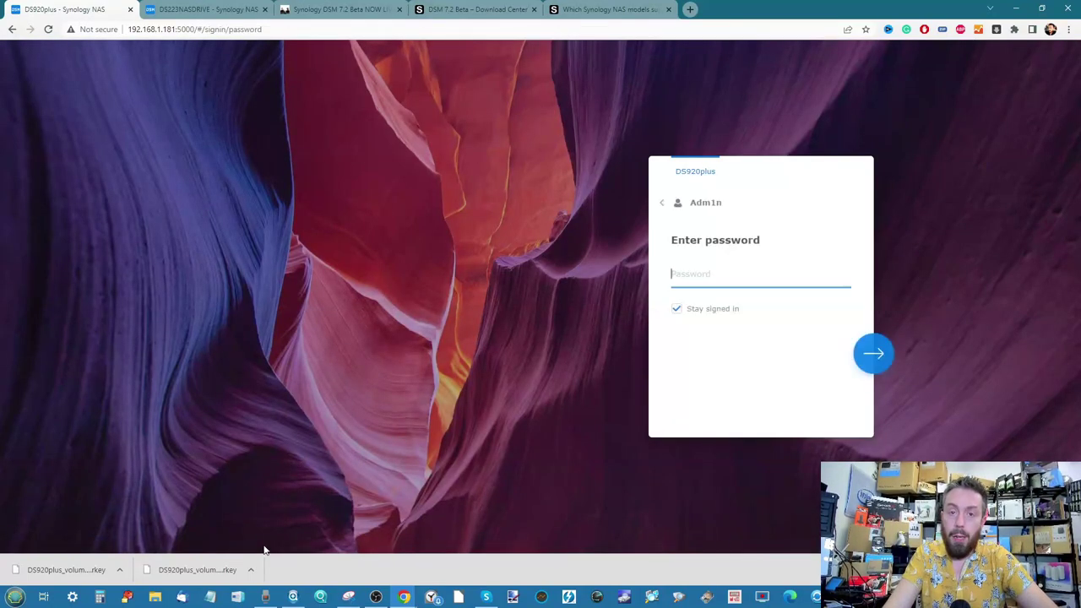
pyautogui.write('•••••••••')
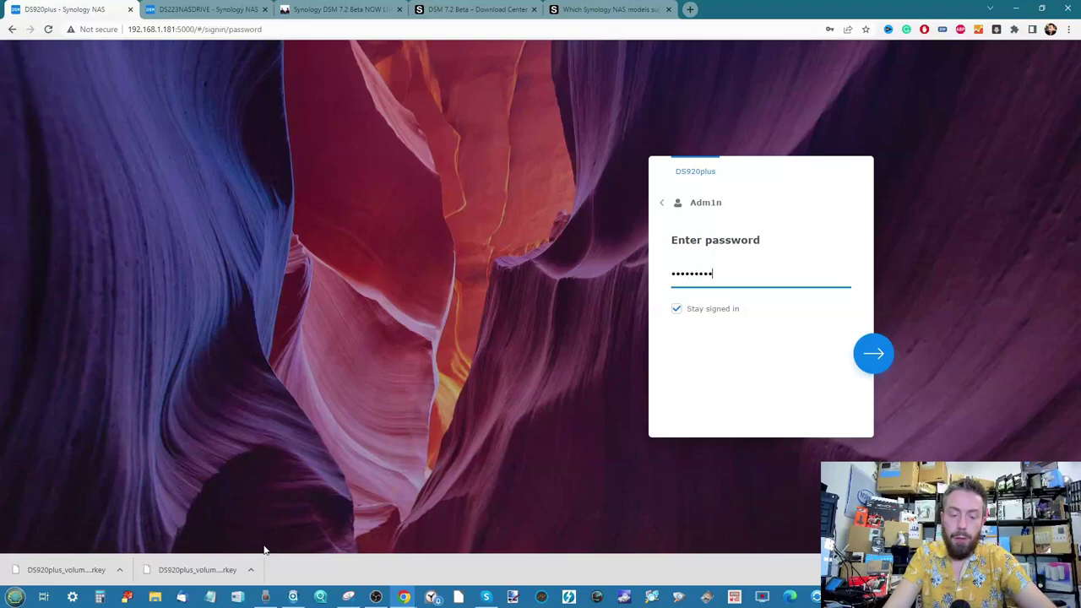
pyautogui.press('Return')
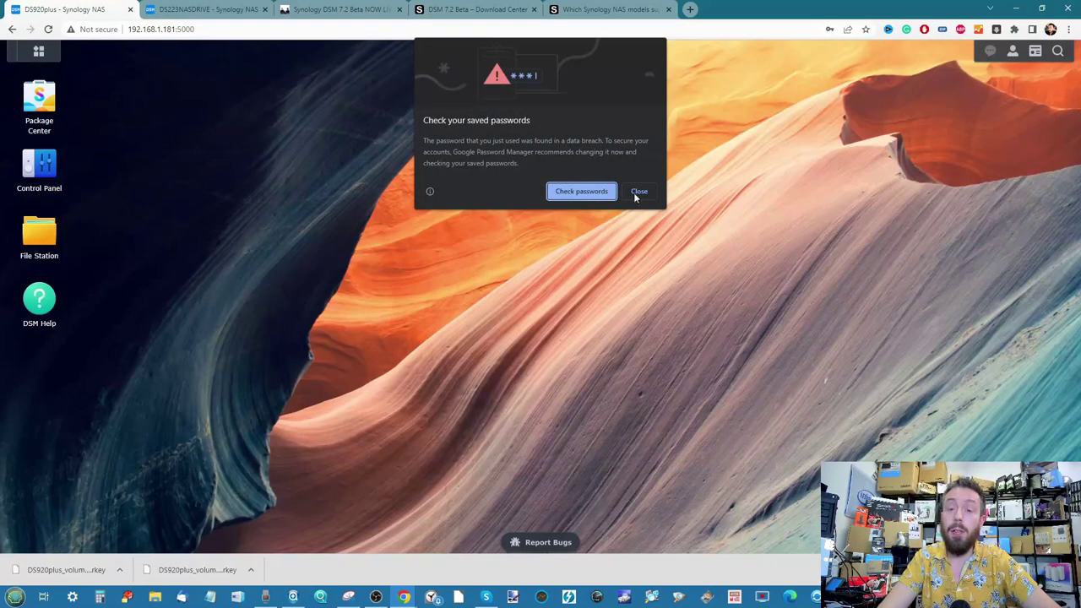
pyautogui.click(639, 192)
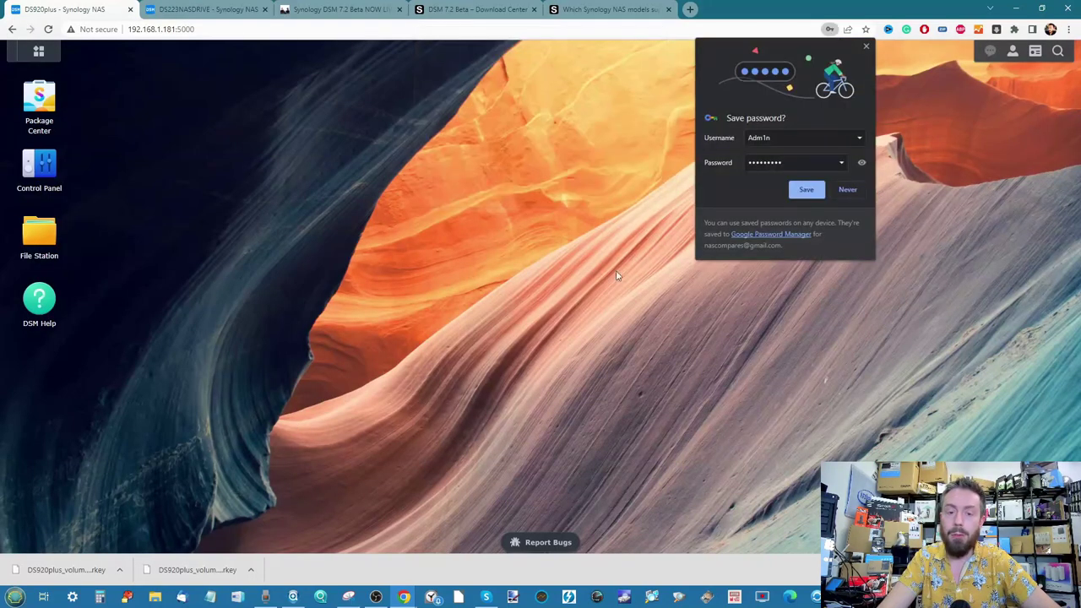
pyautogui.click(845, 191)
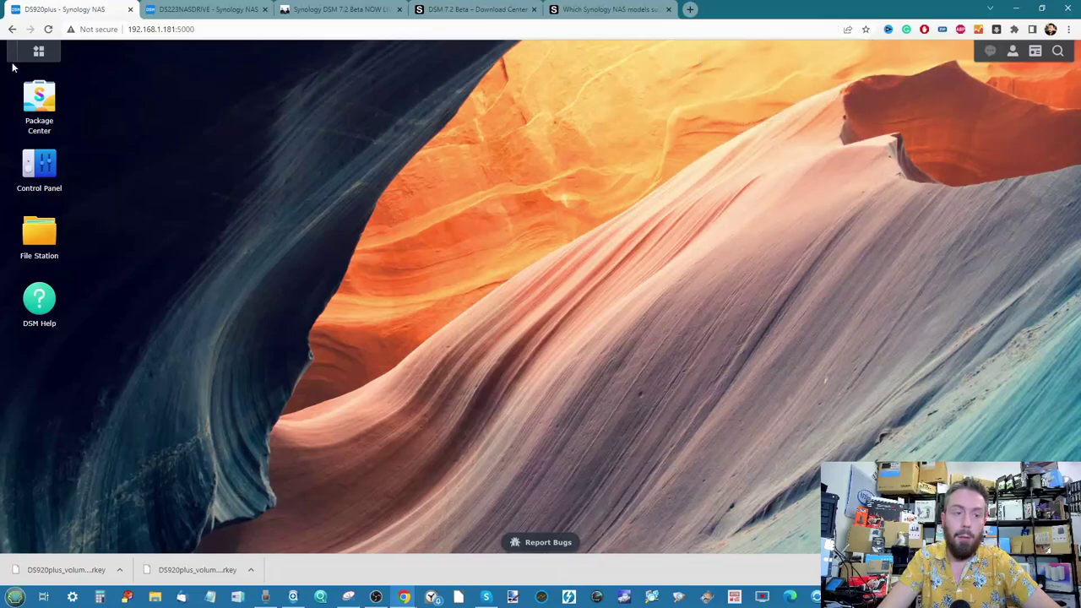
# Step: Open Storage Manager's Storage view and expand Volume 2's details
pyautogui.click(38, 53)
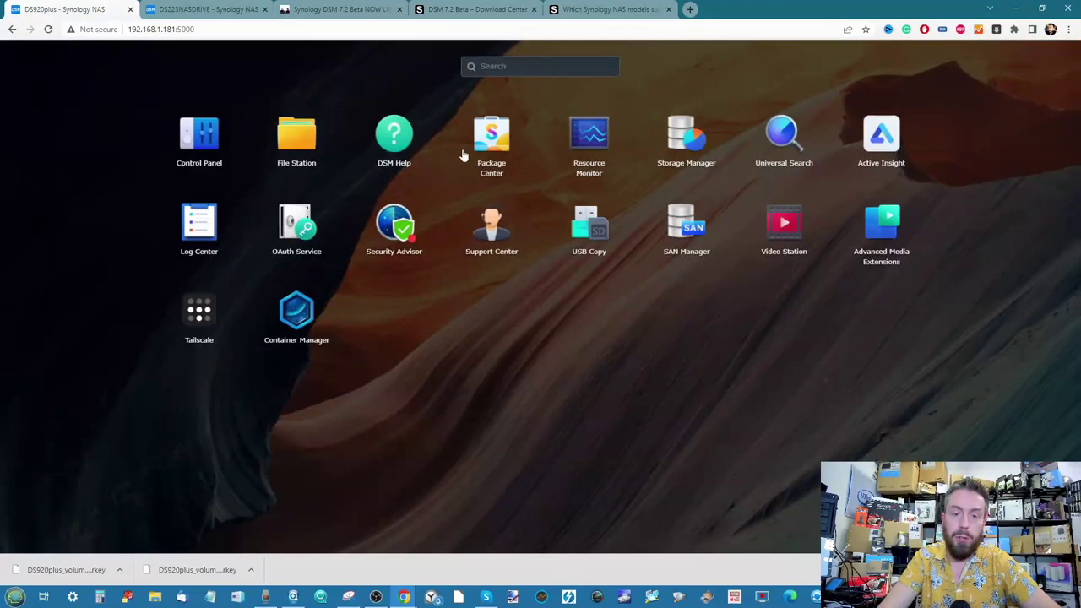
pyautogui.click(672, 142)
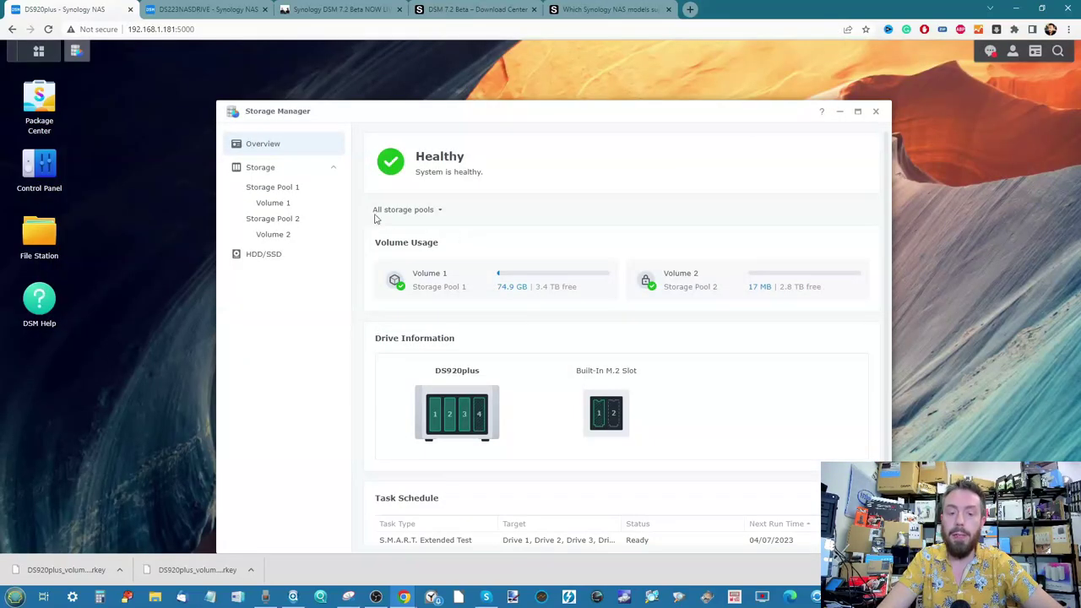
pyautogui.click(257, 184)
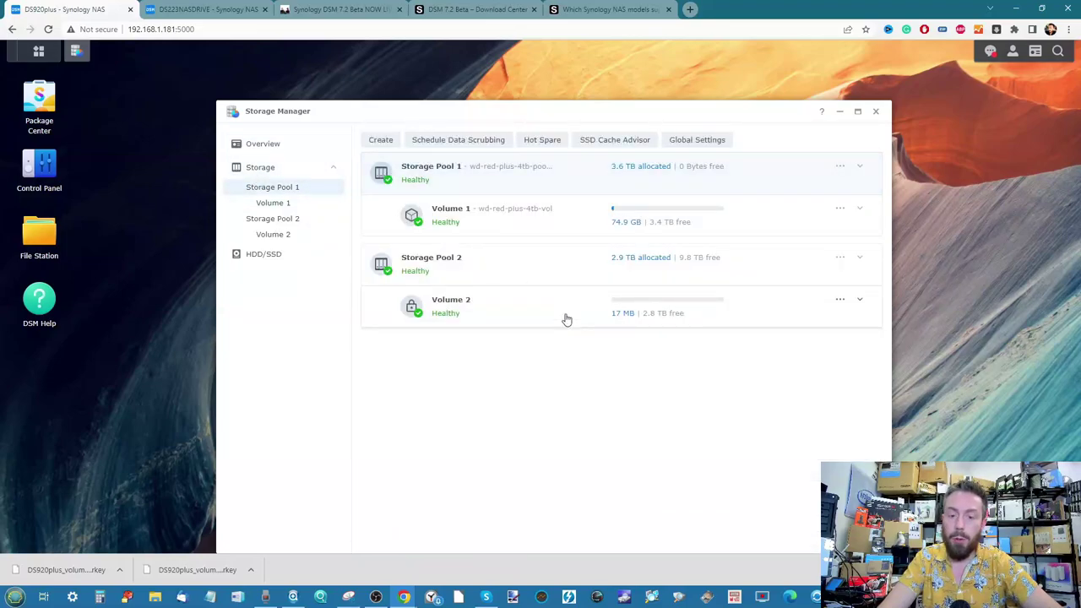
pyautogui.click(574, 317)
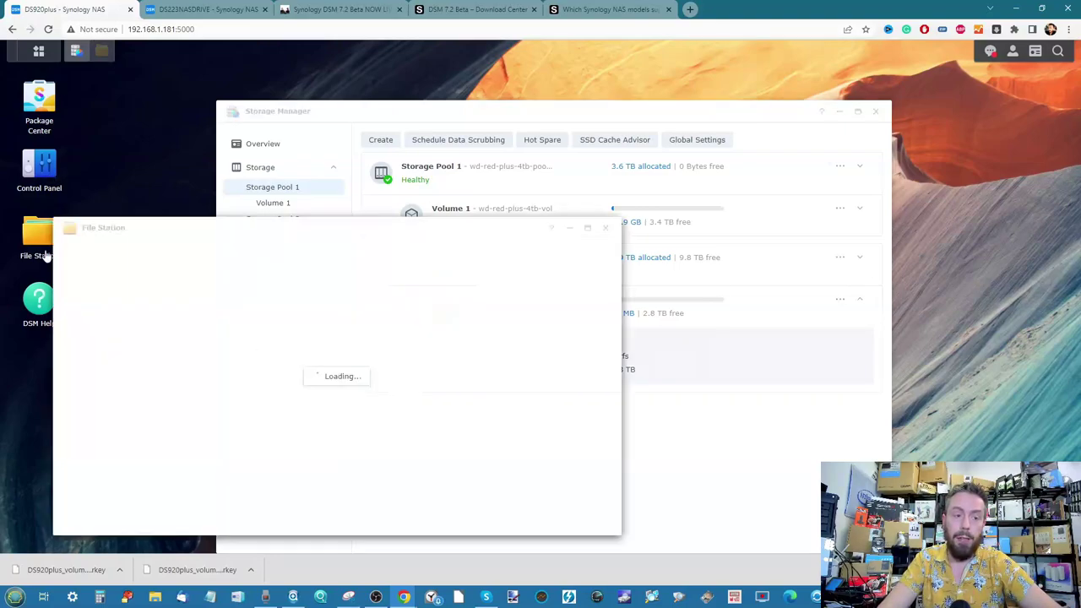
# Step: From File Station, create a shared folder named fsdfd on Volume 2 with default security and advanced settings
pyautogui.click(42, 251)
pyautogui.moveTo(220, 227); pyautogui.dragTo(354, 121)
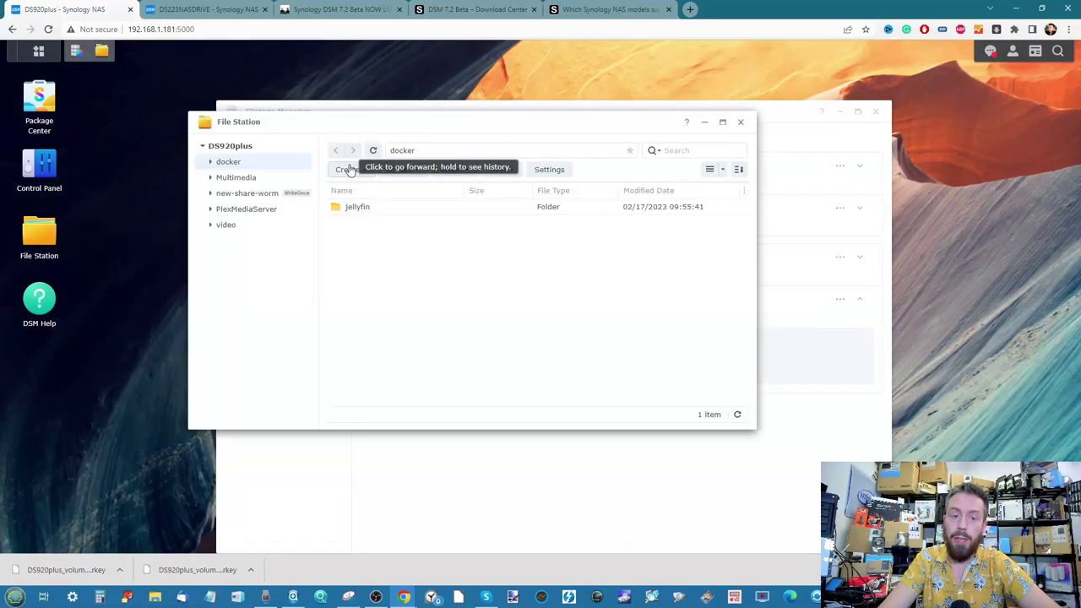
pyautogui.click(364, 171)
pyautogui.click(376, 205)
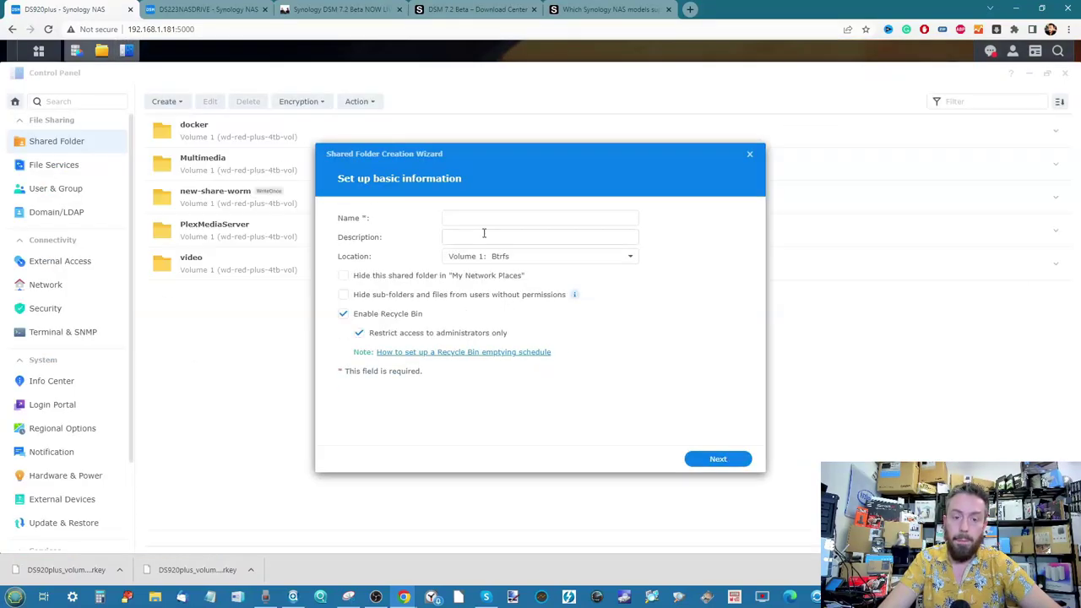
pyautogui.click(494, 264)
pyautogui.click(498, 304)
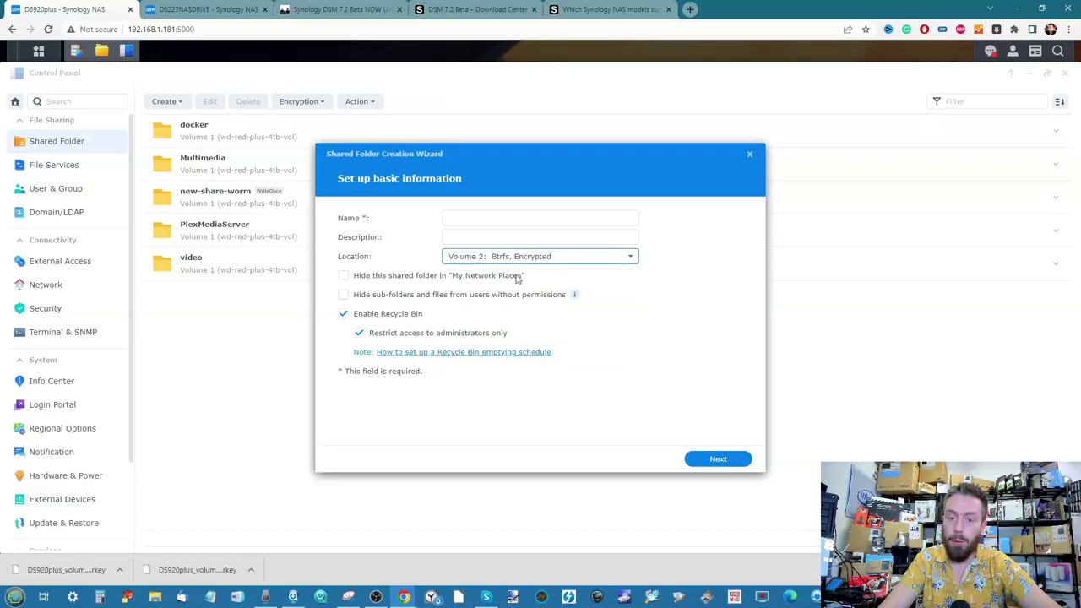
pyautogui.click(522, 220)
pyautogui.write('fsdfd')
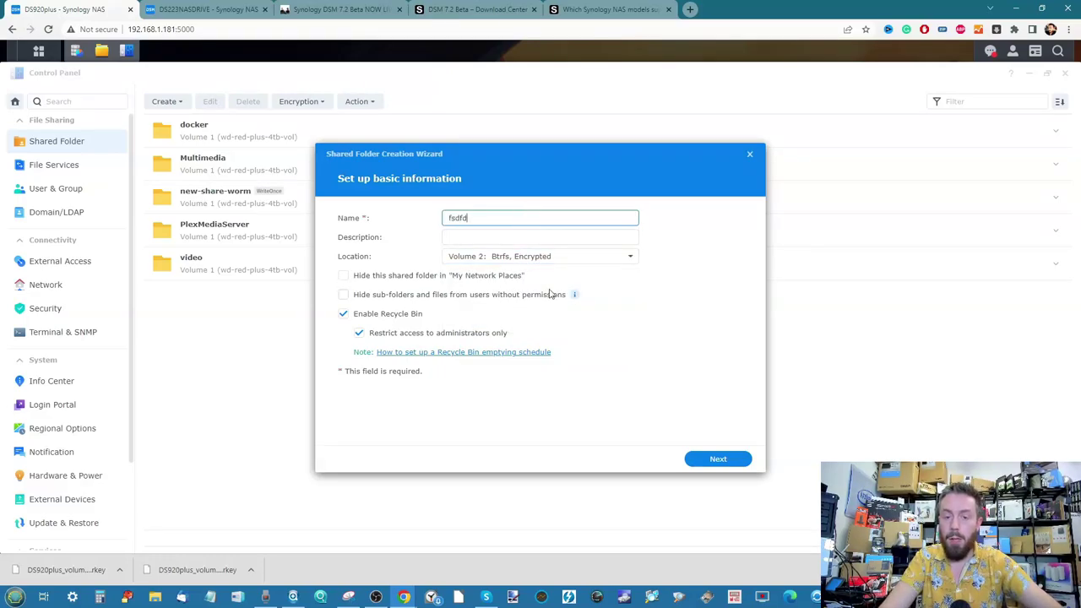
pyautogui.click(716, 460)
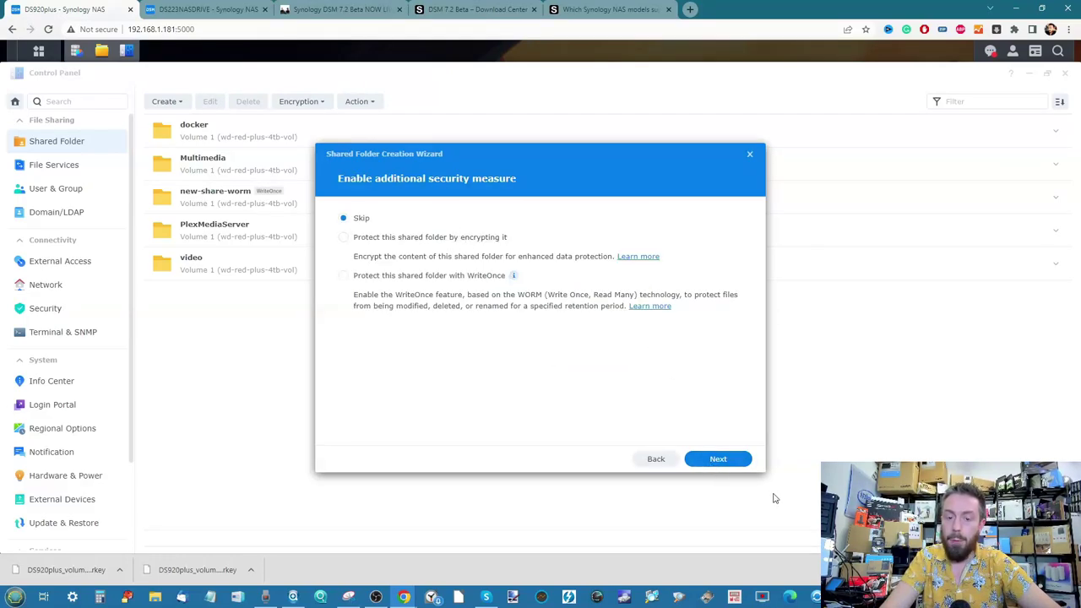
pyautogui.click(716, 460)
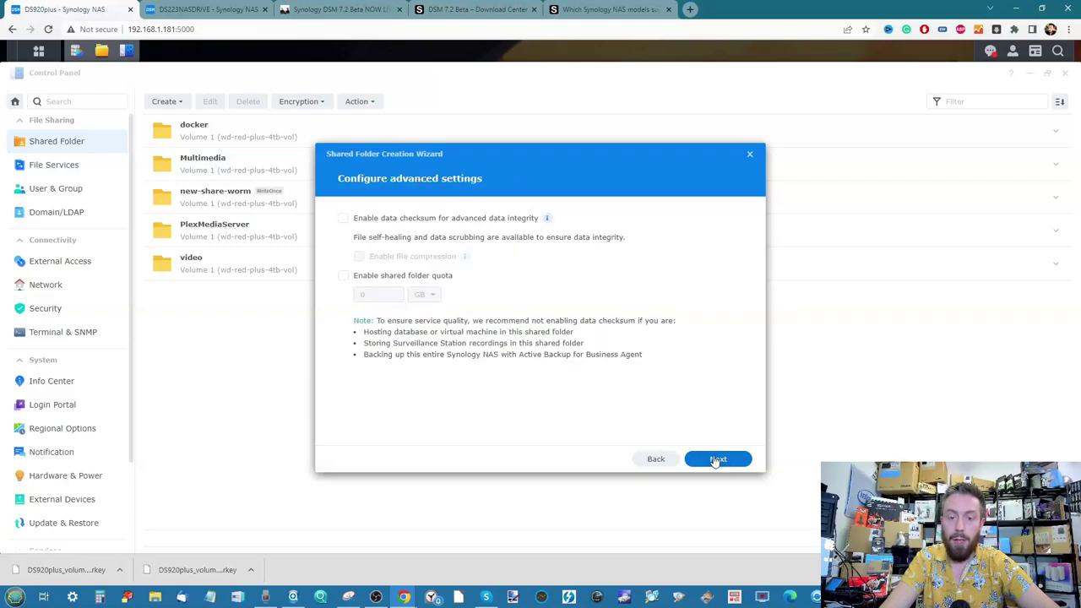
pyautogui.click(716, 460)
pyautogui.click(716, 460)
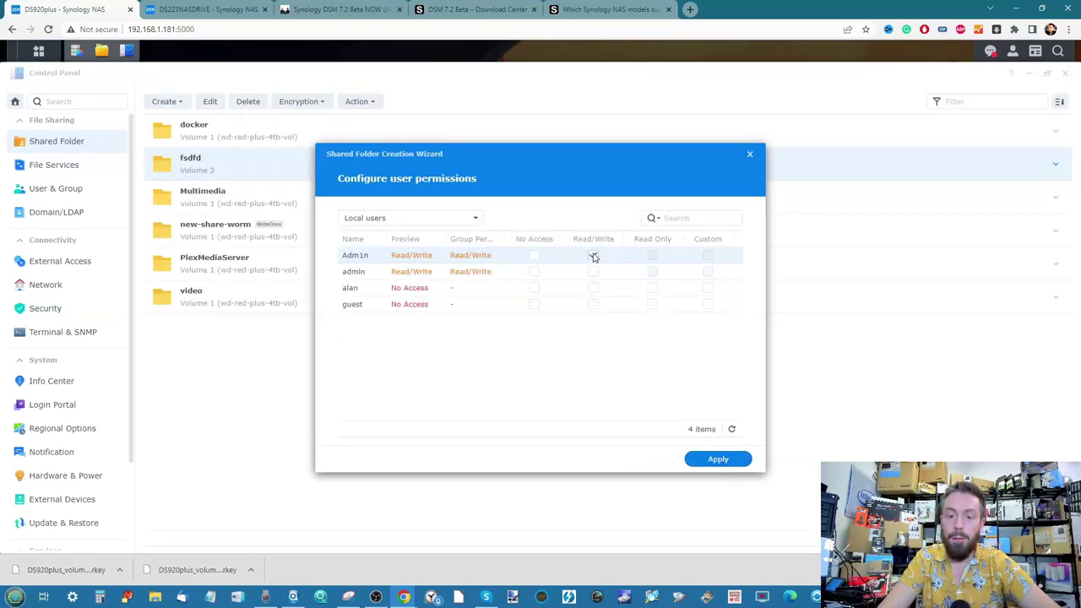
# Step: Grant Read/Write to both admin accounts, leave the regular user at No Access, and apply
pyautogui.click(593, 255)
pyautogui.click(592, 271)
pyautogui.click(592, 288)
pyautogui.click(593, 288)
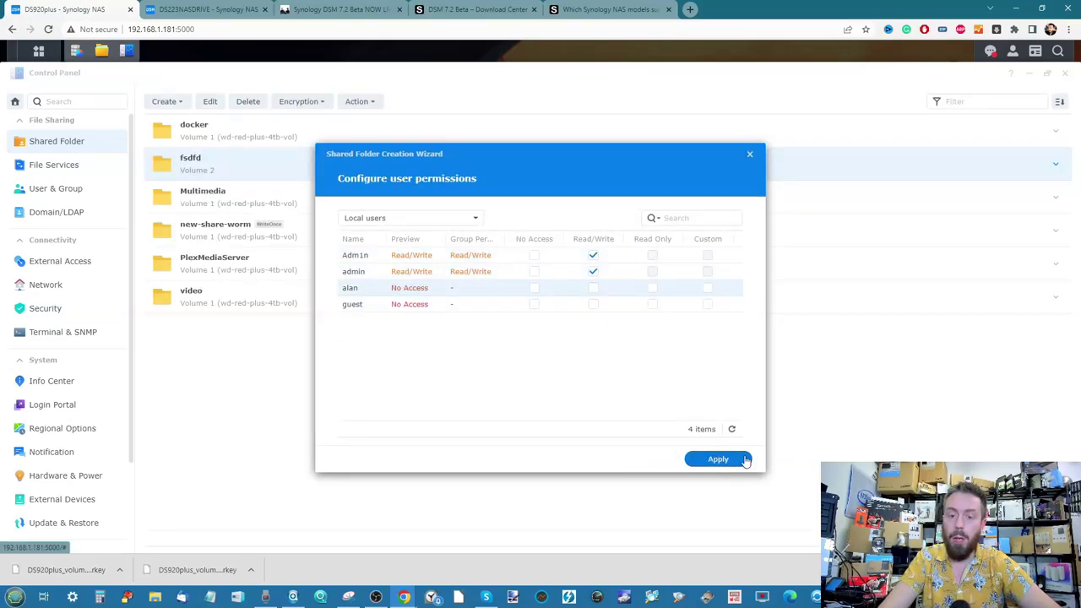
pyautogui.click(717, 460)
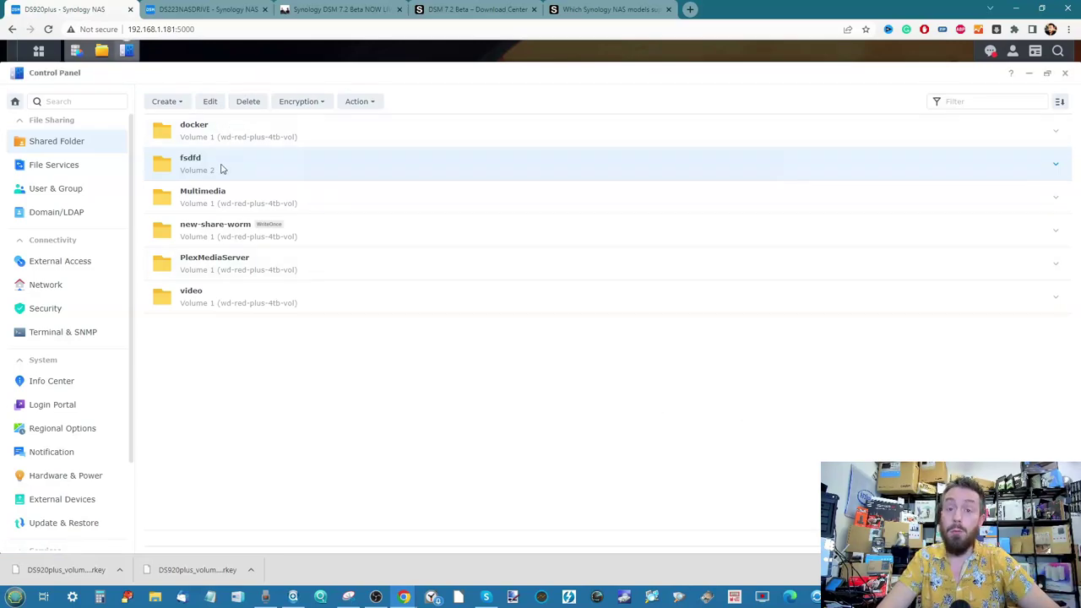
# Step: Close Control Panel, sign out of the admin account, and sign in as the regular user
pyautogui.click(1065, 76)
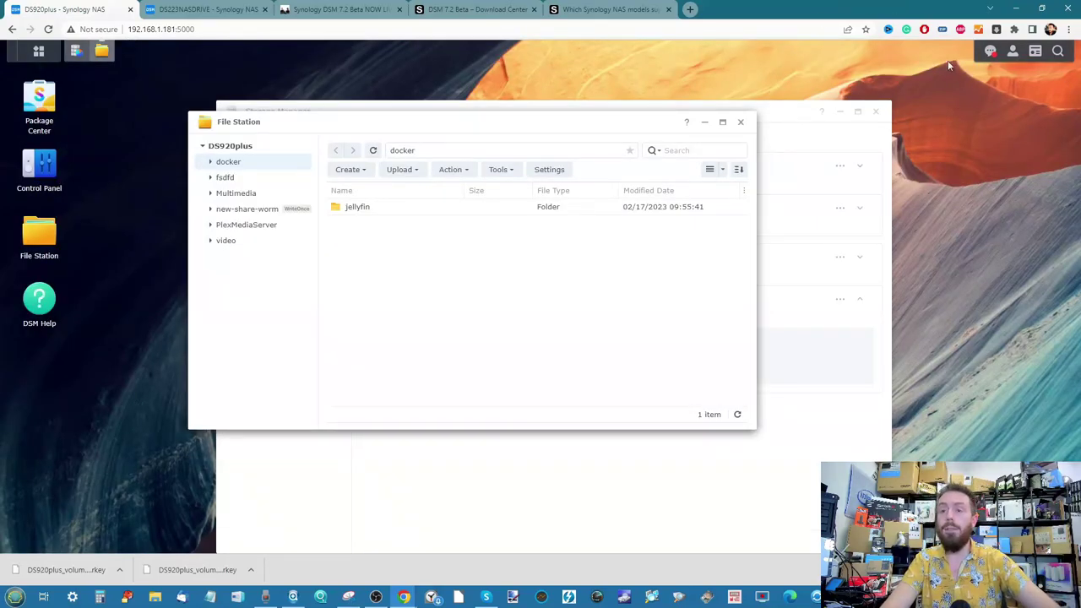
pyautogui.click(1012, 52)
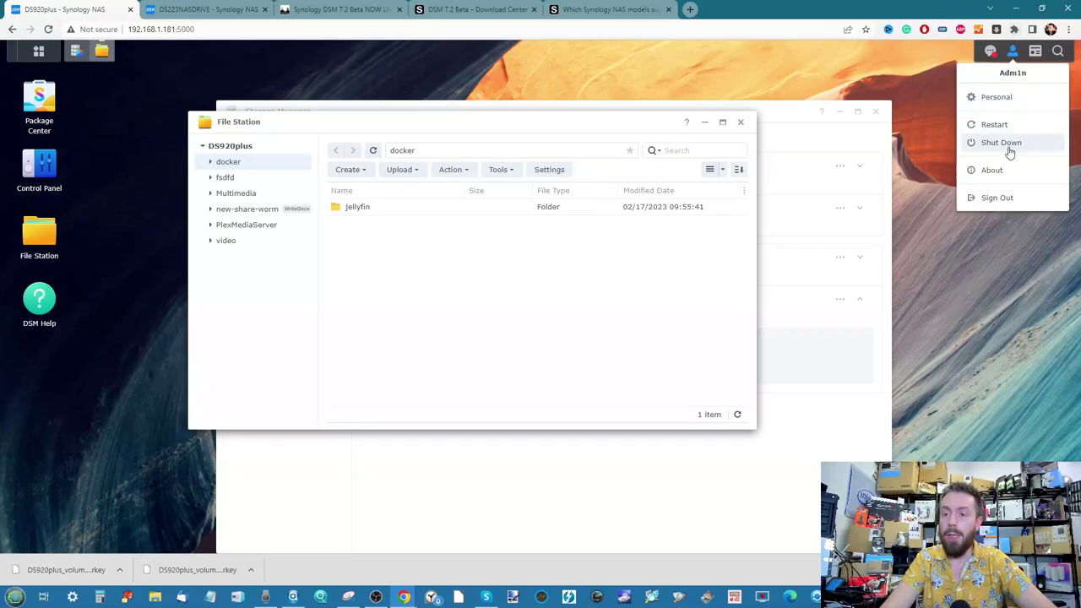
pyautogui.click(982, 196)
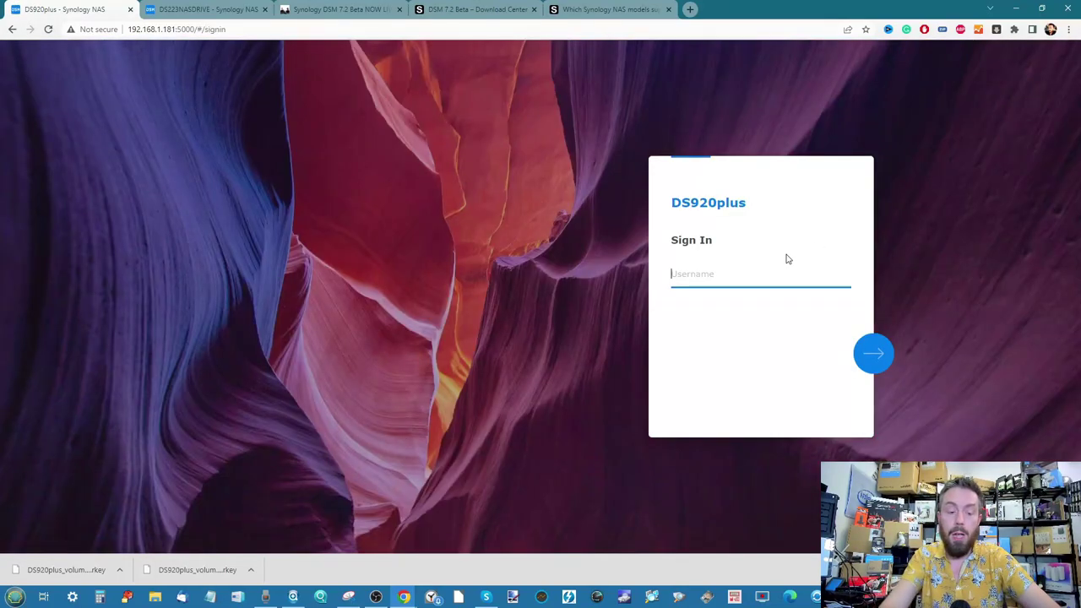
pyautogui.write('admin')
pyautogui.press('BackSpace')
pyautogui.press('BackSpace')
pyautogui.press('BackSpace')
pyautogui.press('BackSpace')
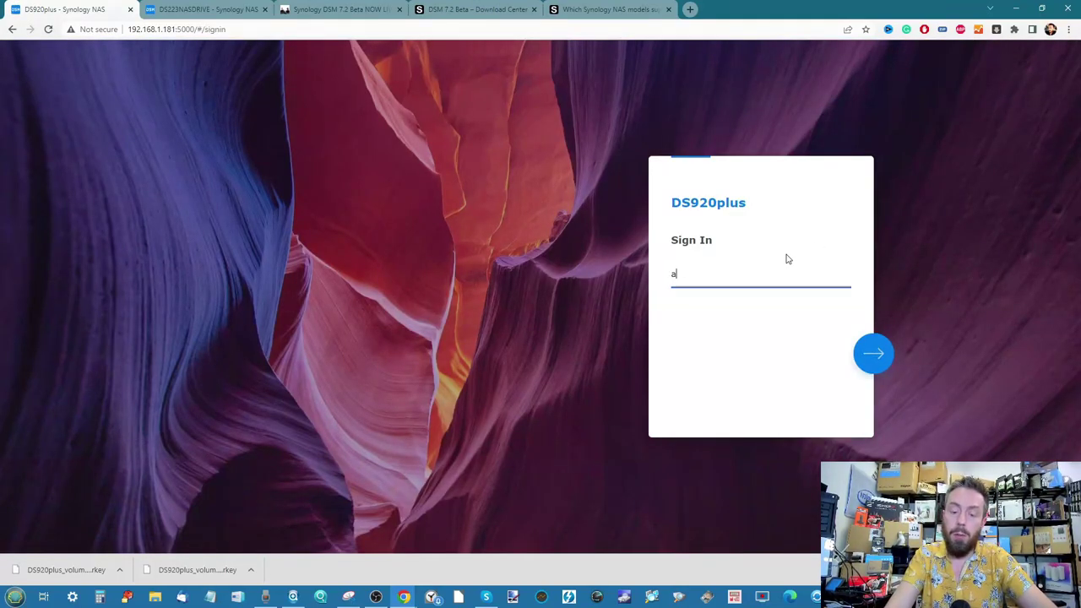
pyautogui.write('lan')
pyautogui.press('Return')
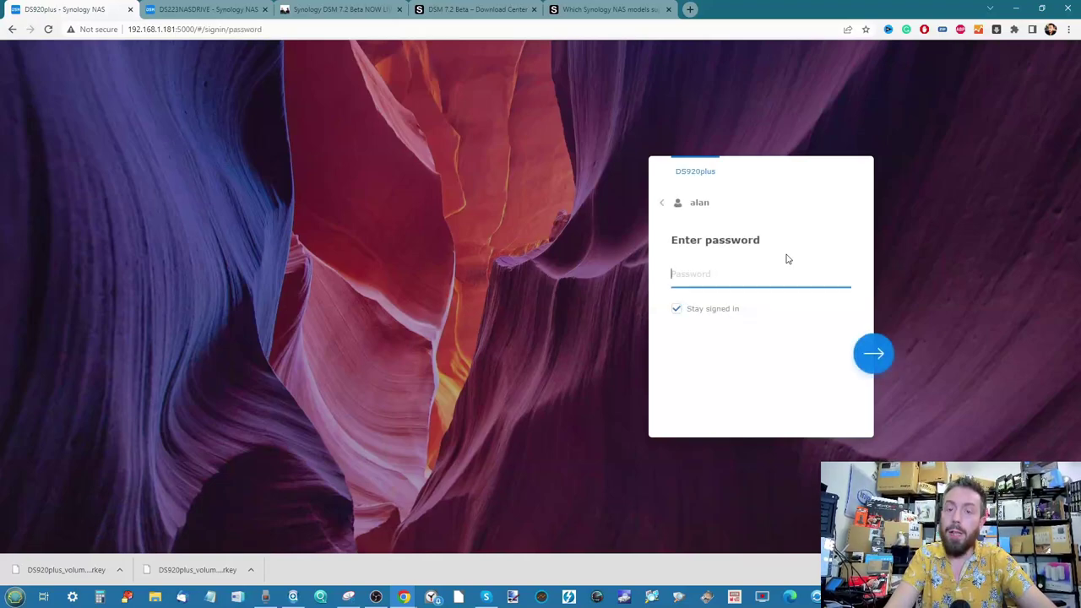
pyautogui.write('••')
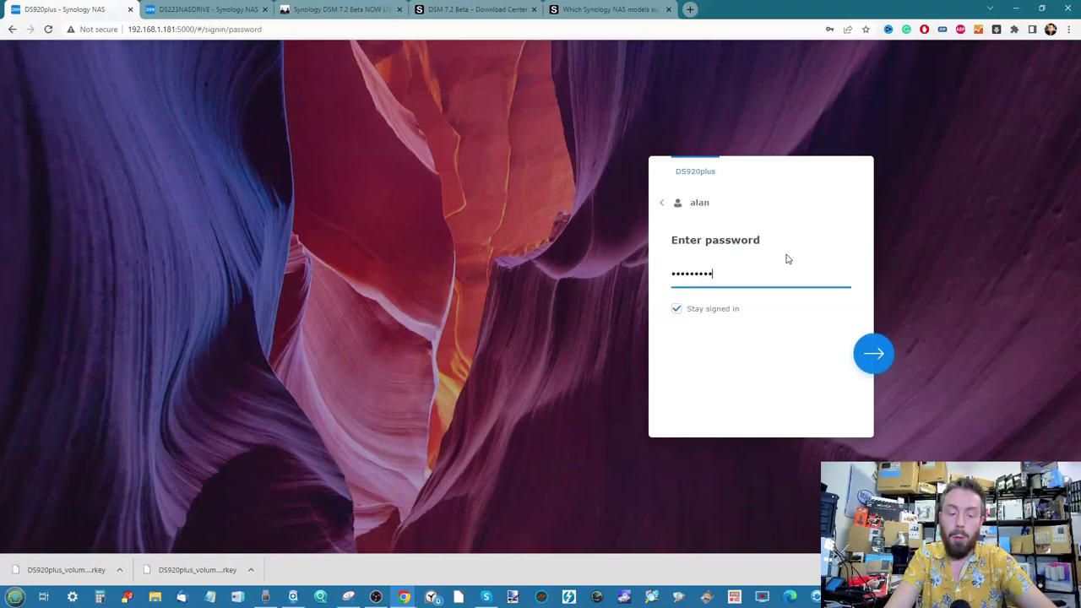
pyautogui.press('Return')
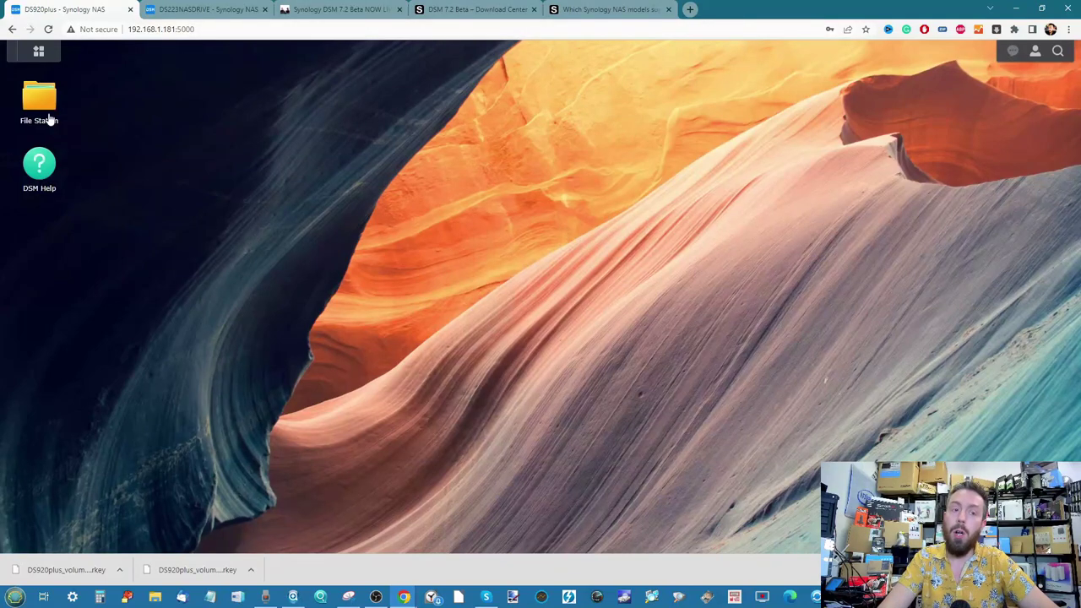
# Step: Check File Station's shared folders, confirming fsdfd is not listed, then close it
pyautogui.click(39, 51)
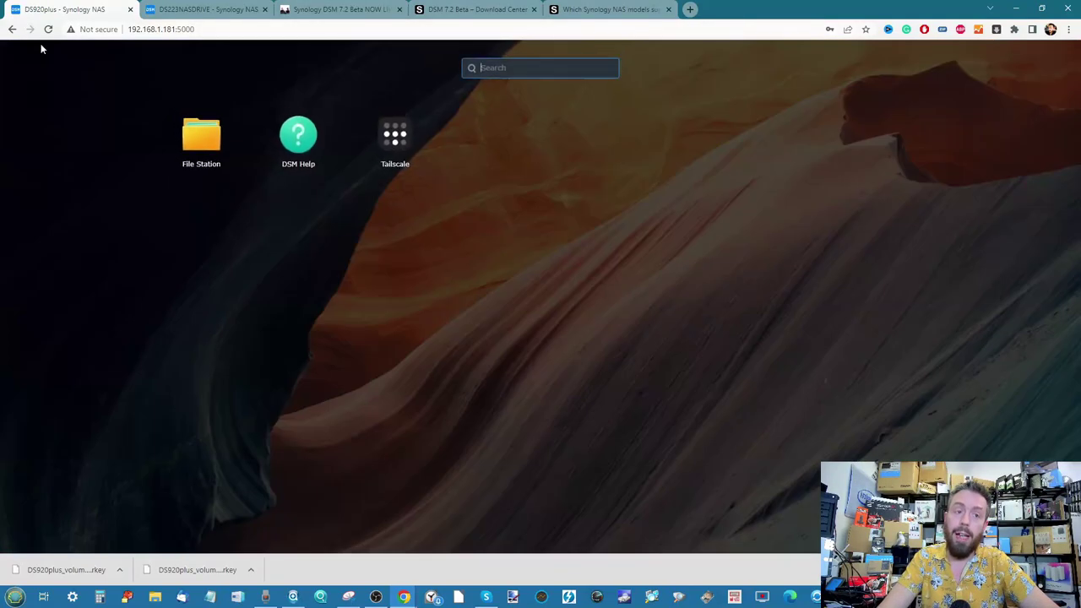
pyautogui.click(589, 218)
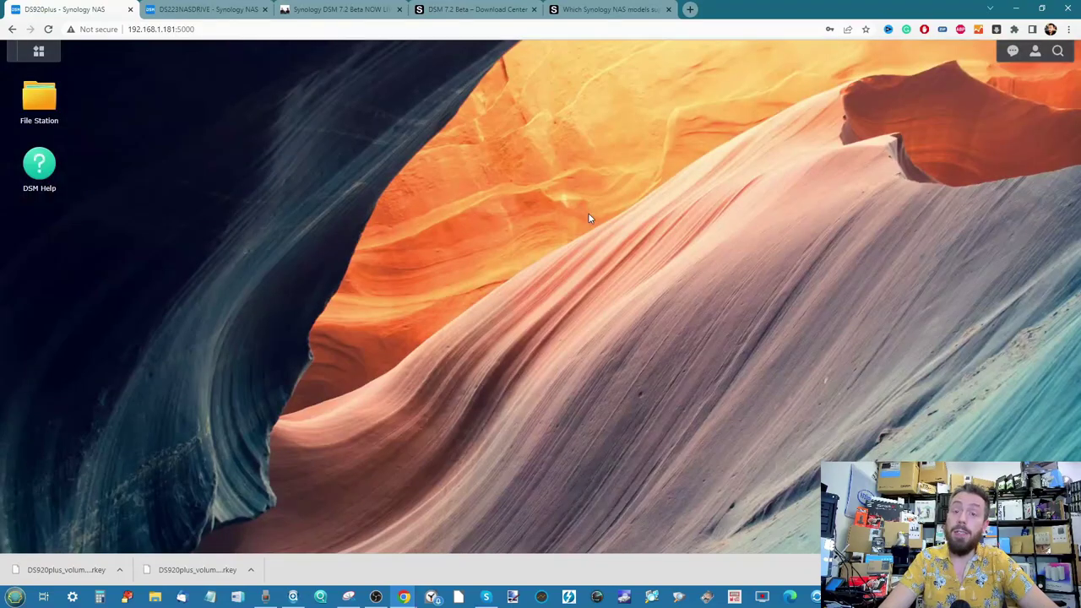
pyautogui.click(1033, 54)
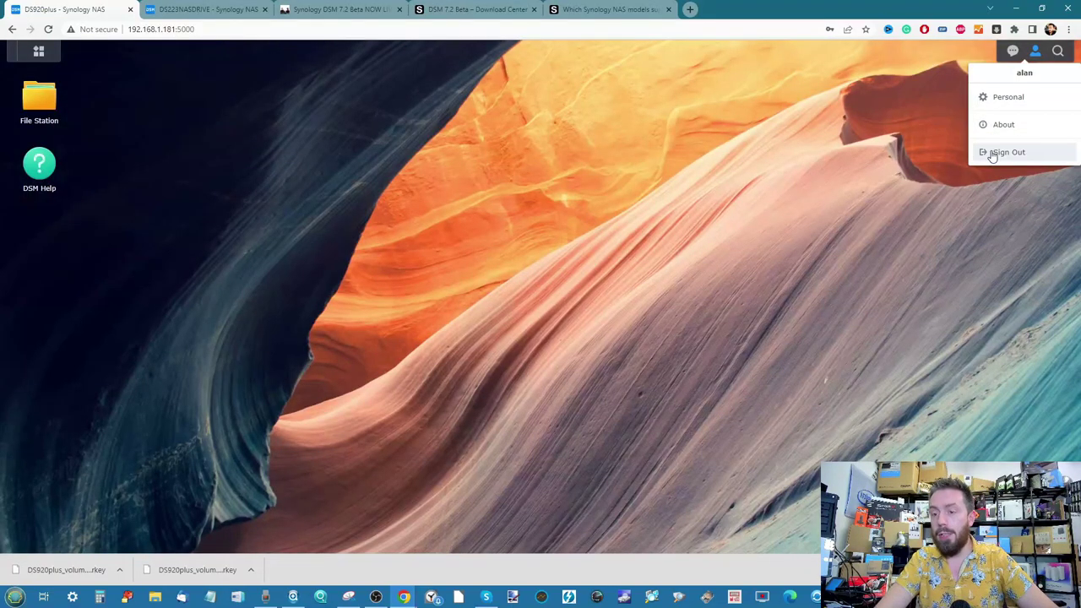
pyautogui.click(49, 102)
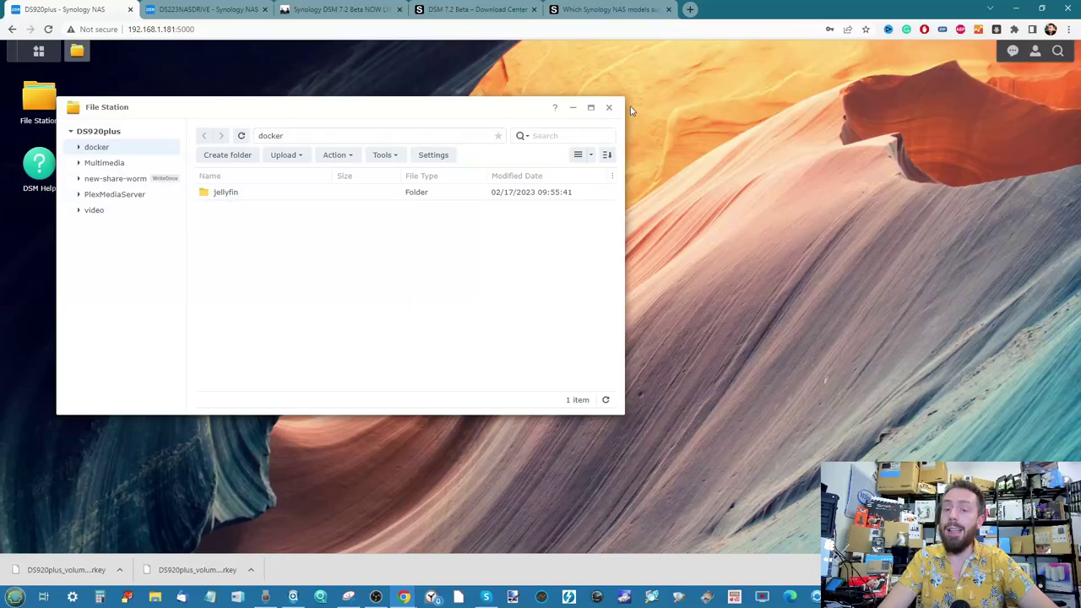
pyautogui.click(608, 107)
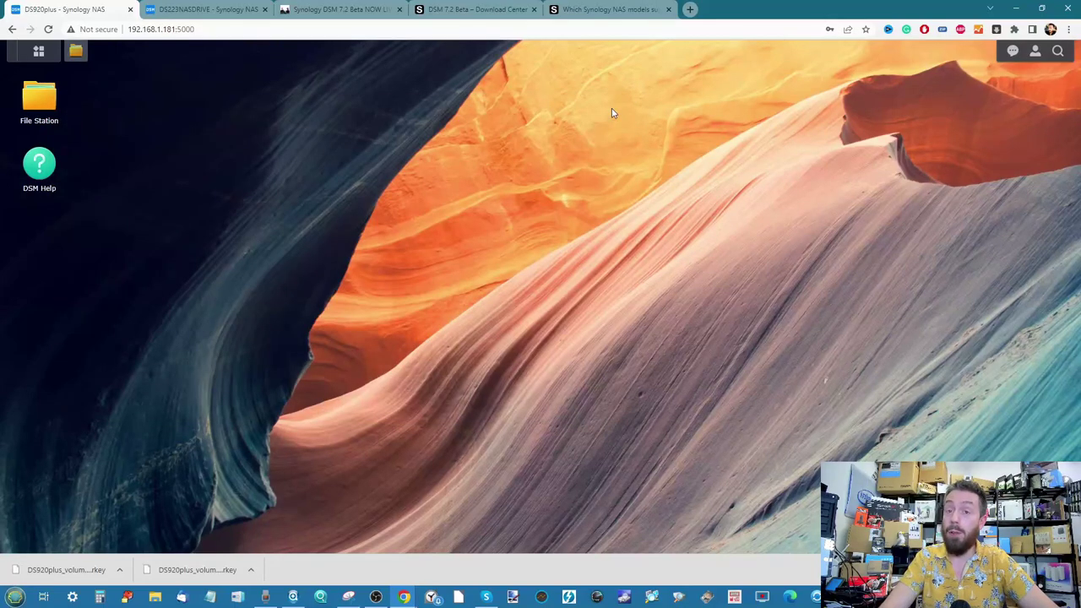
# Step: Sign out of the regular user, sign back in as the administrator, and dismiss the breached-password warning
pyautogui.click(1034, 51)
pyautogui.click(1007, 152)
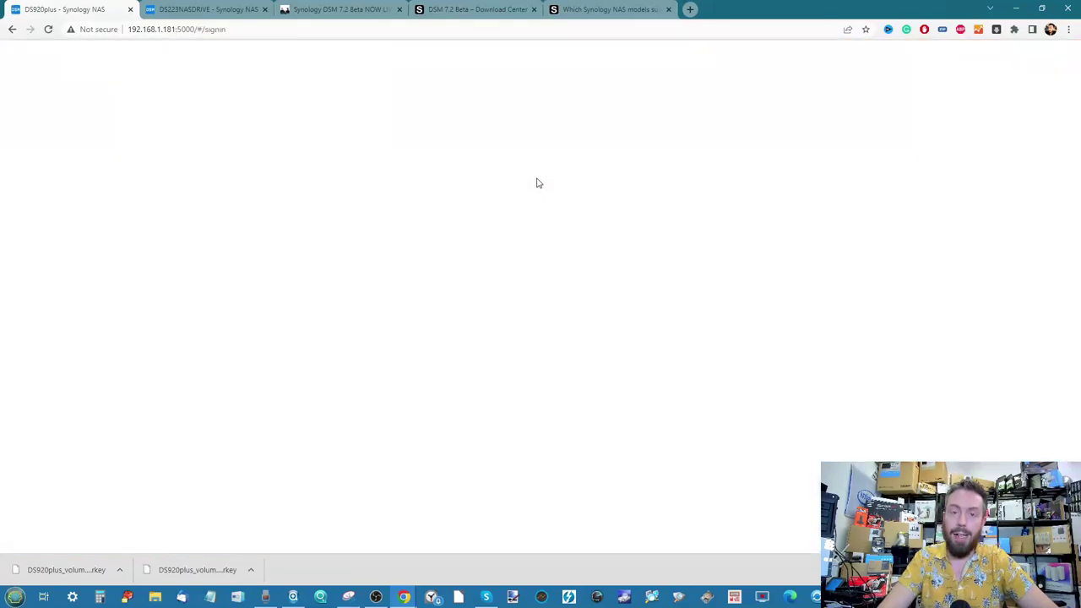
pyautogui.write('Adm1n')
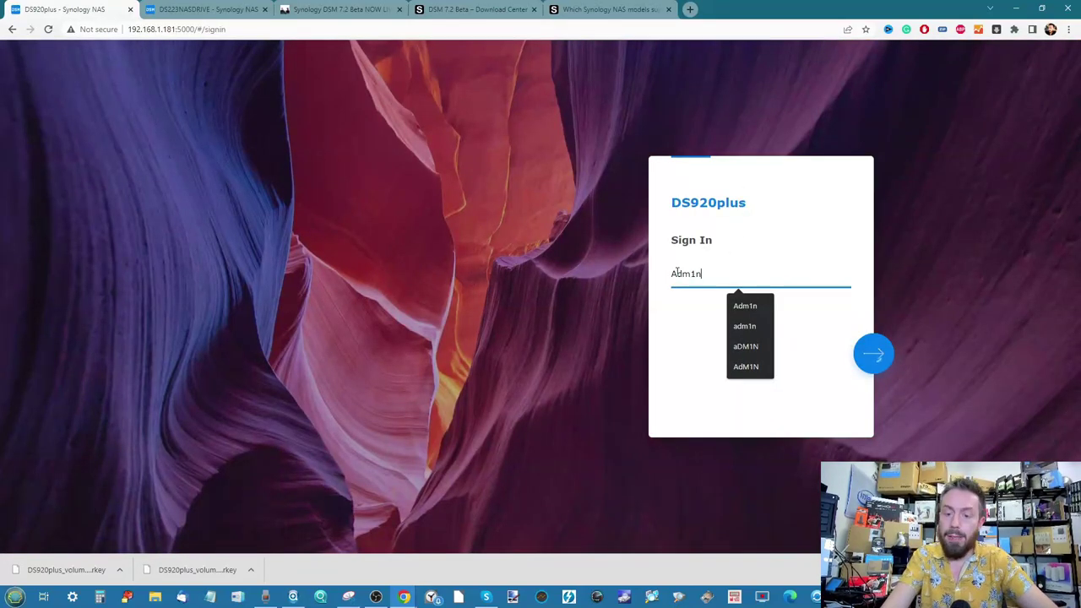
pyautogui.press('Return')
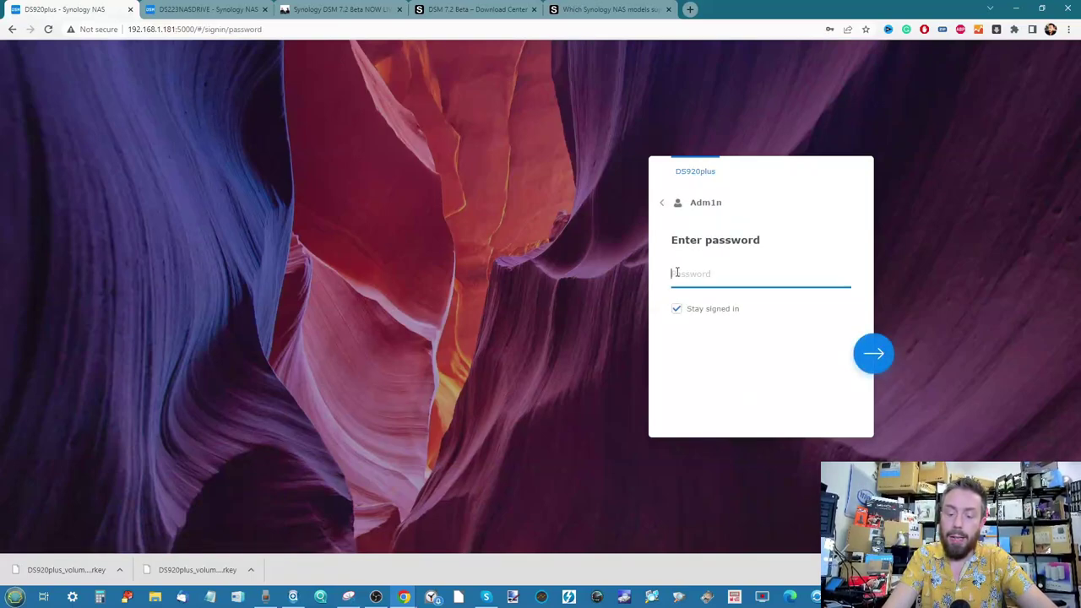
pyautogui.write('••••••••')
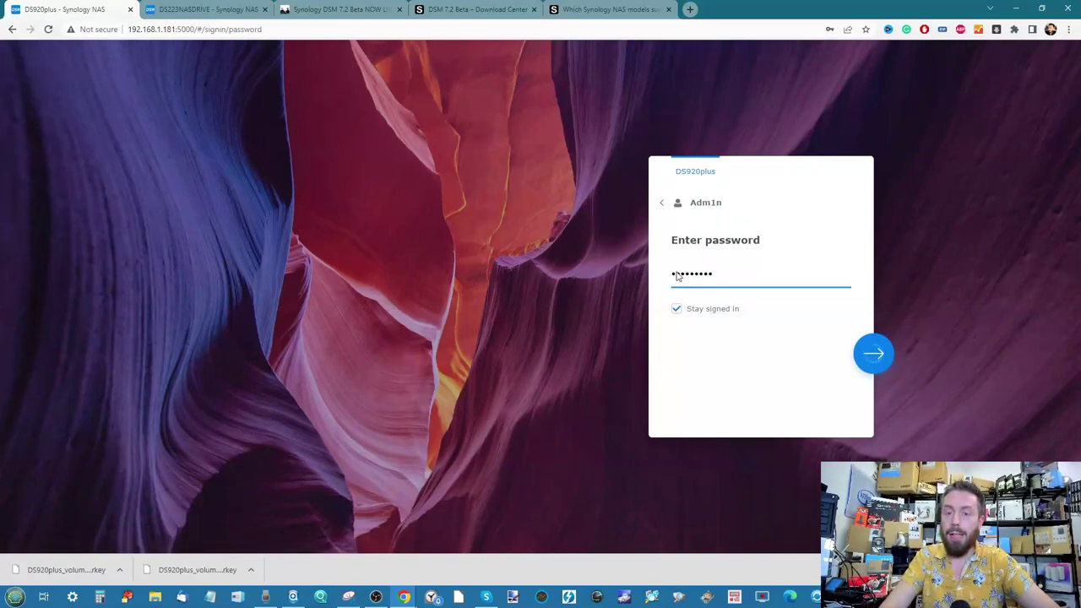
pyautogui.press('Return')
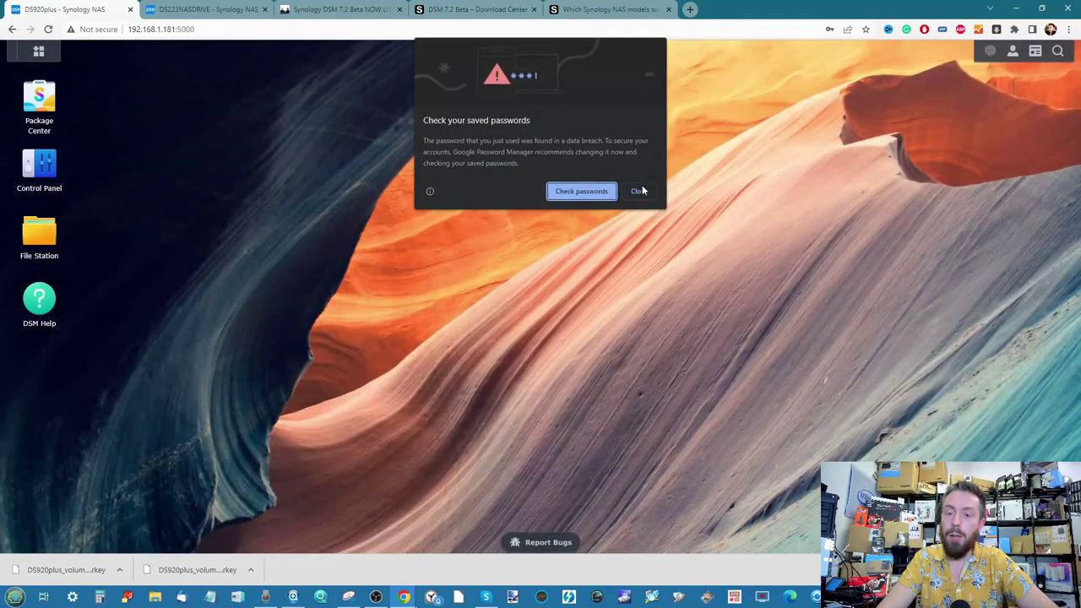
pyautogui.click(639, 191)
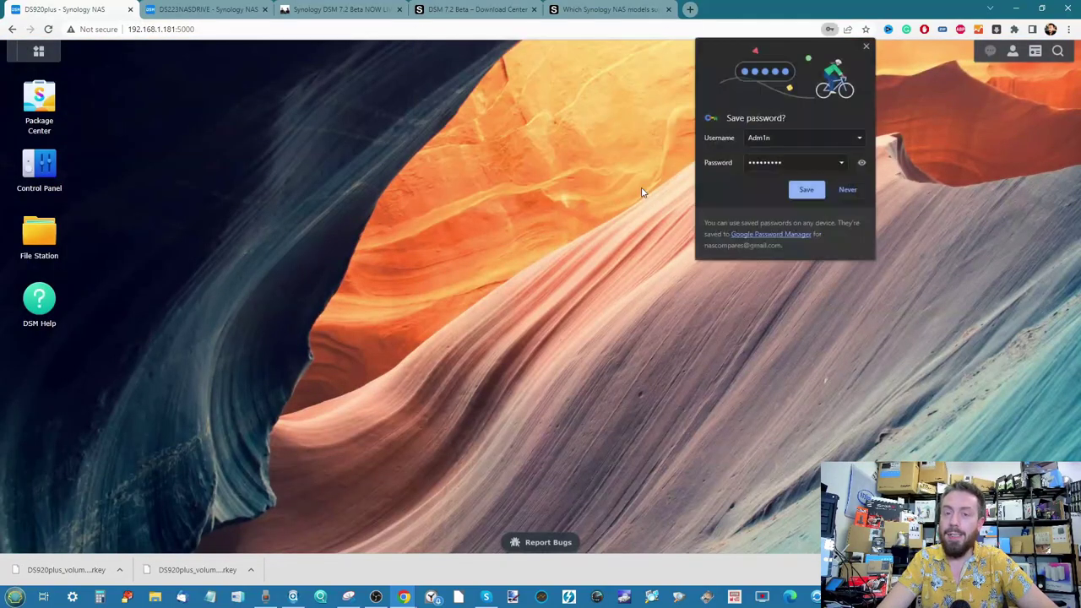
# Step: Decline the browser's save-password prompt, close Control Panel, and launch Storage Manager from the Main Menu
pyautogui.click(846, 189)
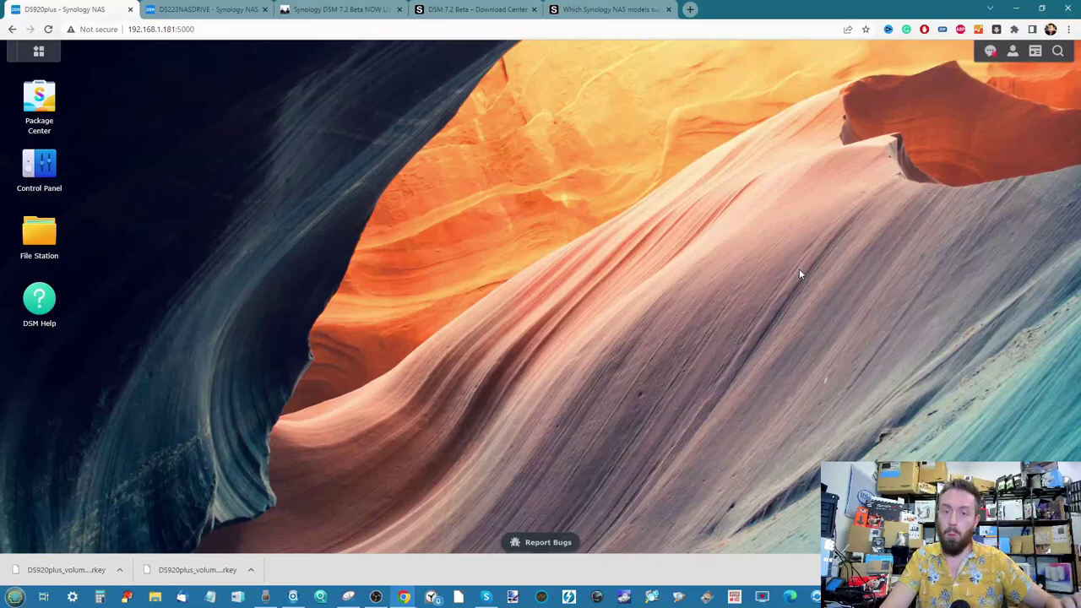
pyautogui.click(31, 167)
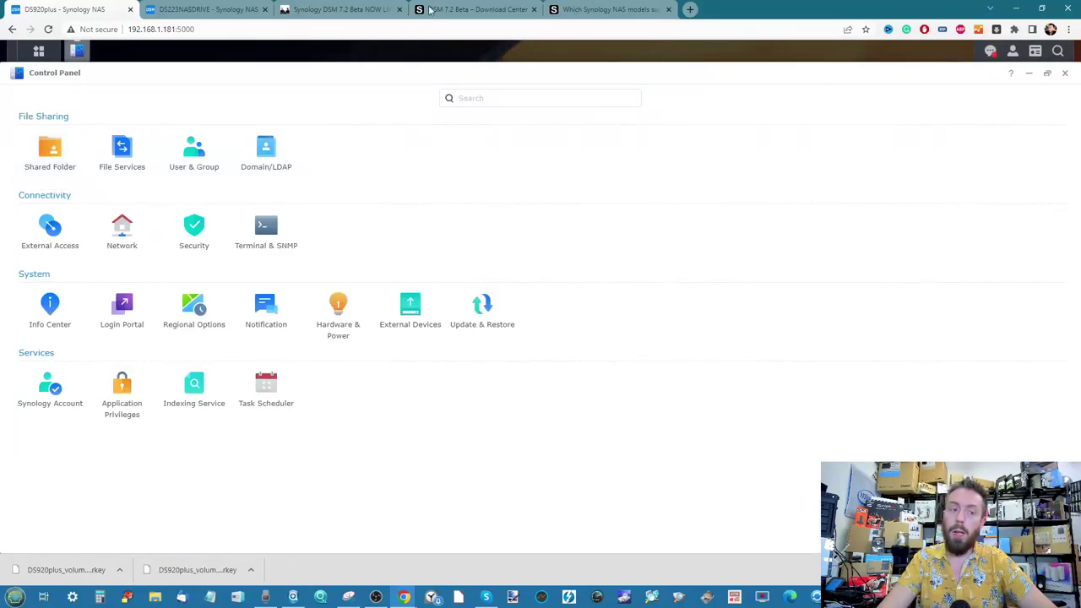
pyautogui.click(1064, 76)
pyautogui.click(38, 52)
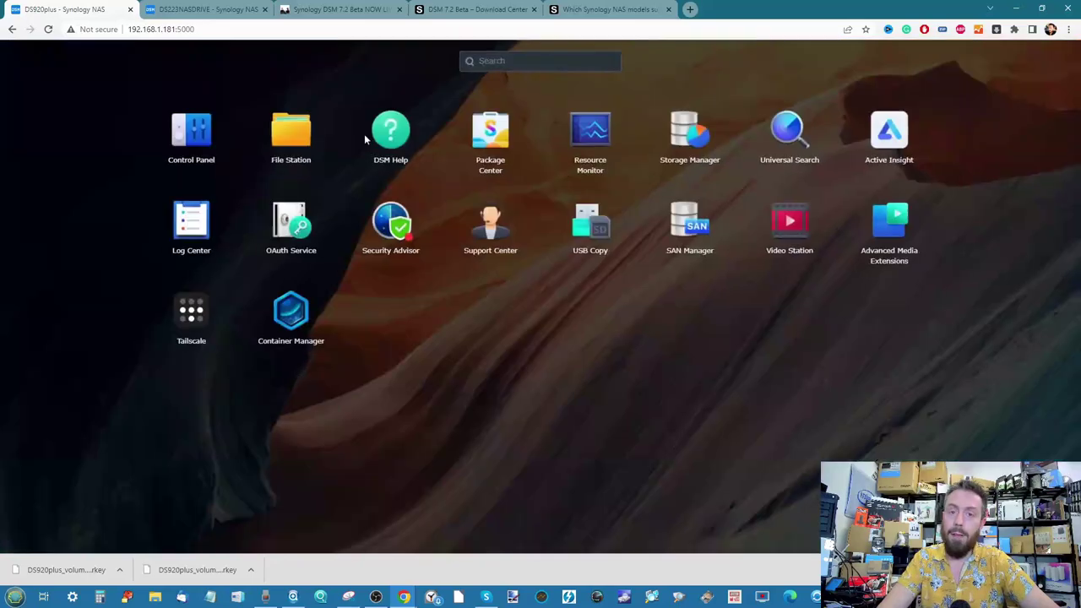
pyautogui.click(673, 138)
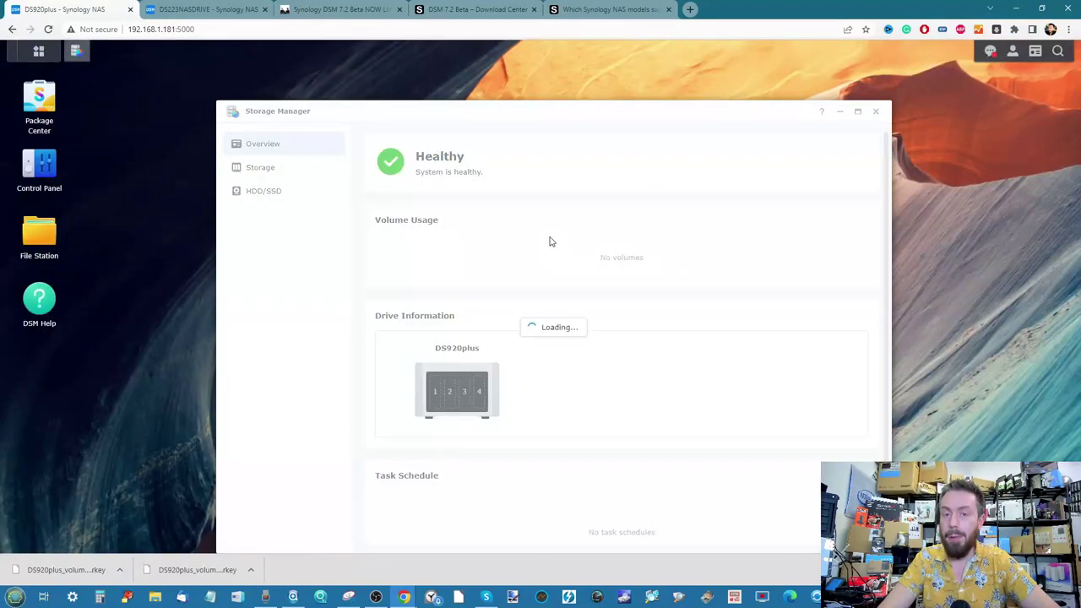
# Step: Remove Volume 2 from Storage Pool 2, confirming the deletion with the account password
pyautogui.click(269, 170)
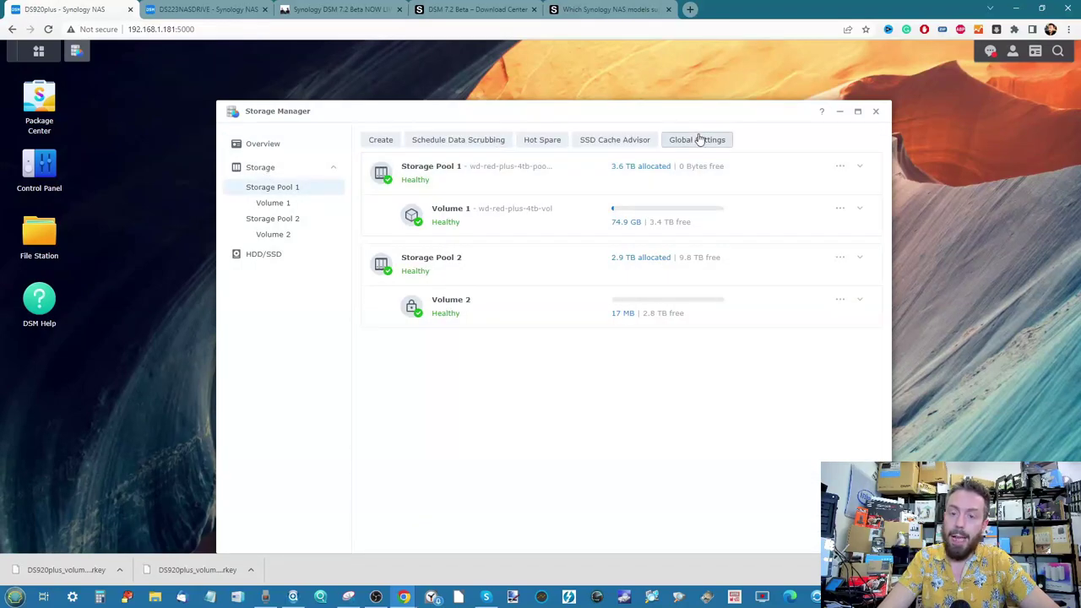
pyautogui.click(699, 140)
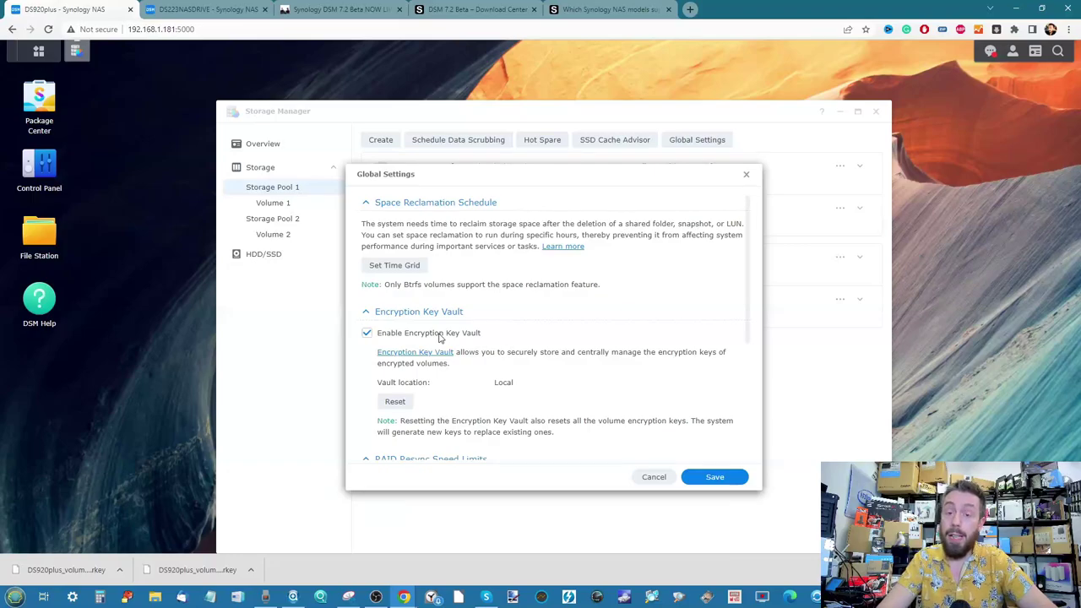
pyautogui.click(746, 174)
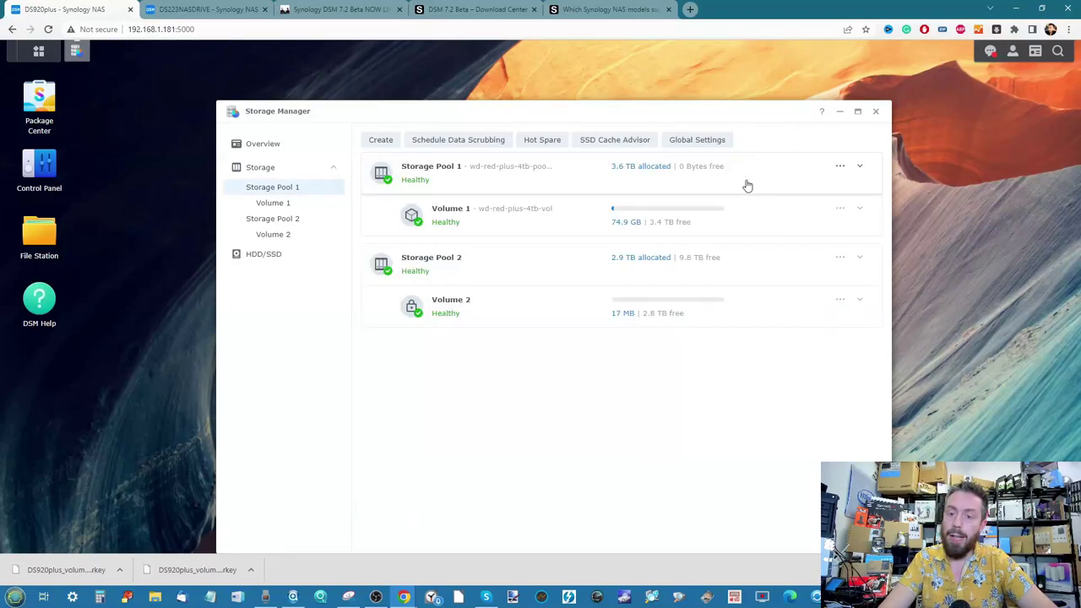
pyautogui.click(840, 301)
pyautogui.click(746, 369)
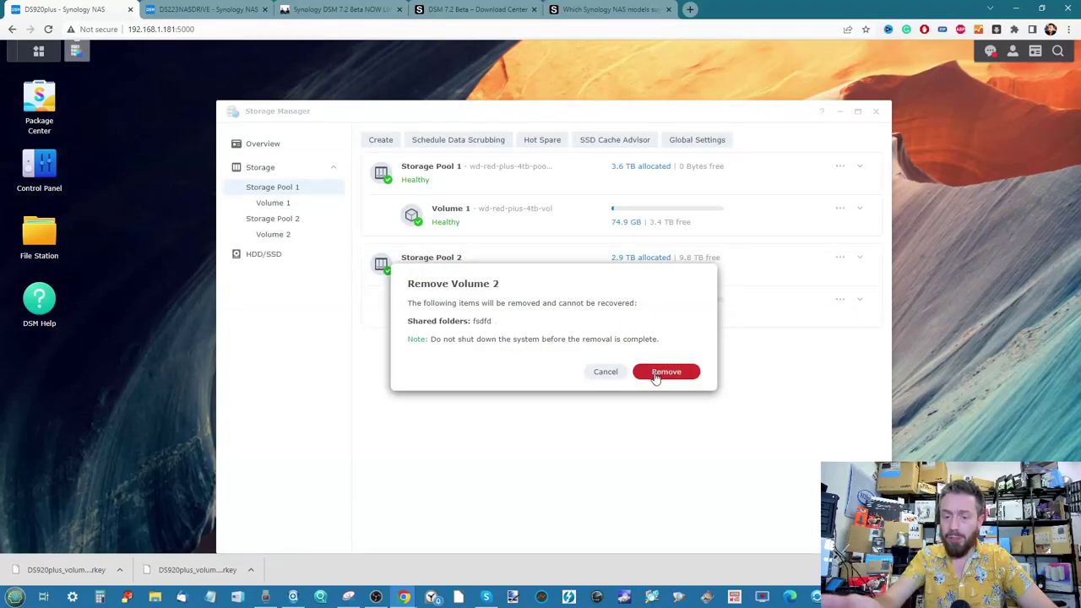
pyautogui.click(656, 375)
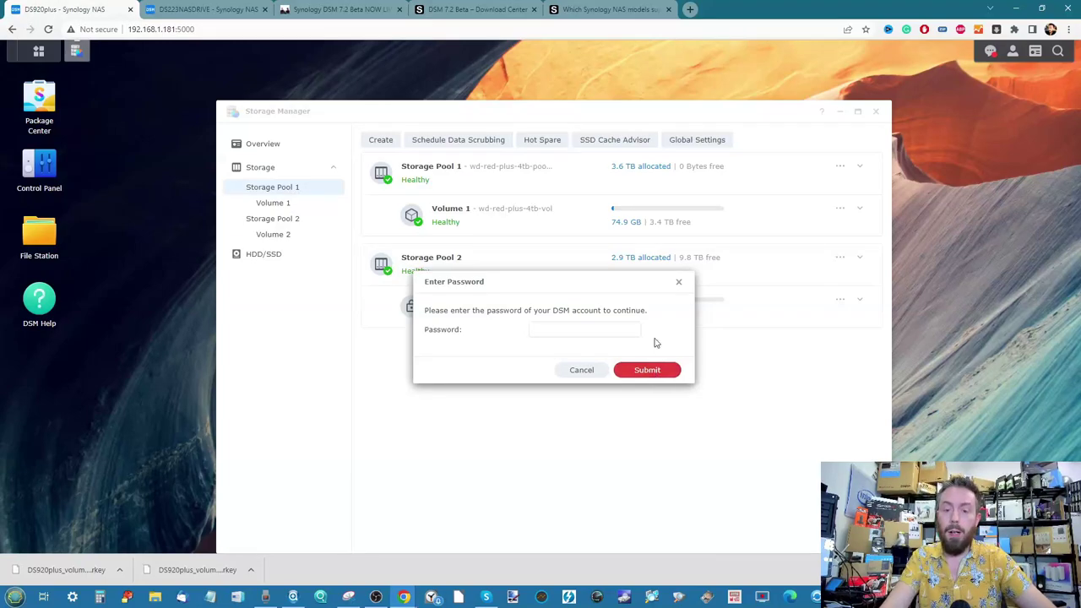
pyautogui.click(617, 329)
pyautogui.write('••••')
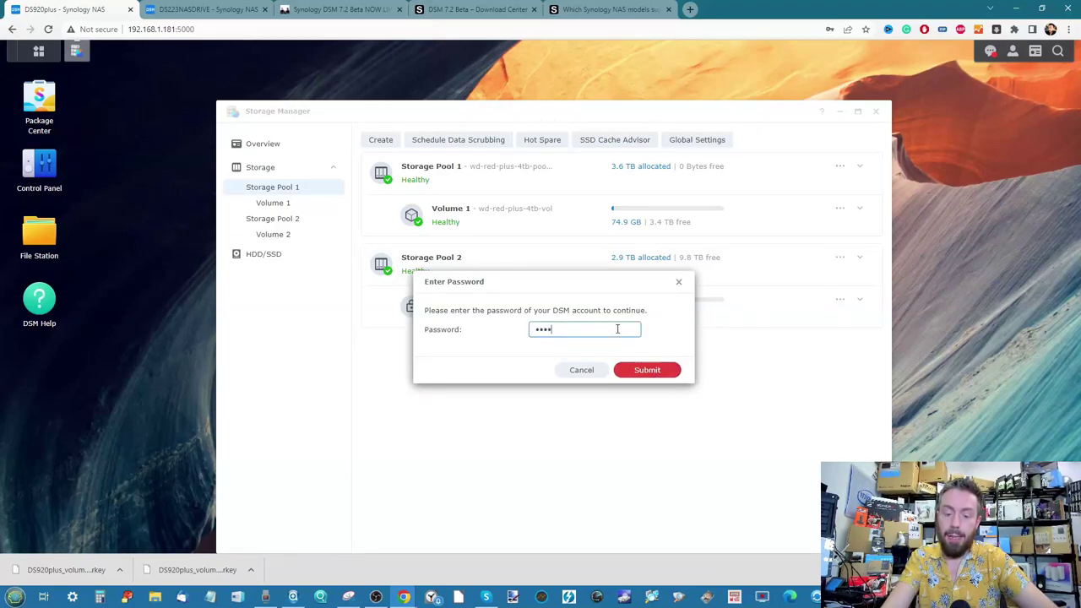
pyautogui.write('•••••')
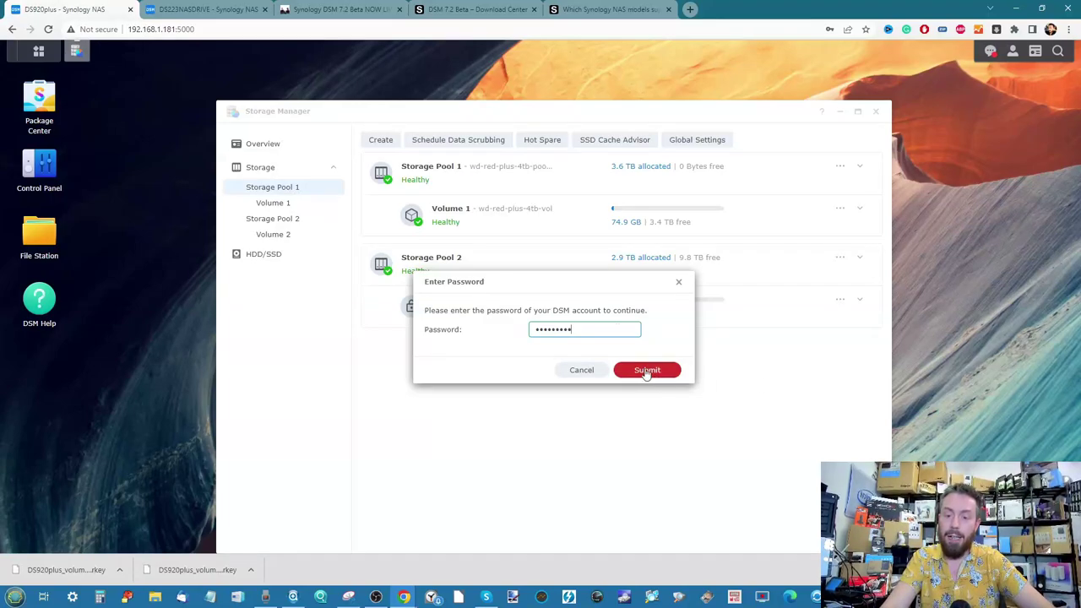
pyautogui.click(645, 372)
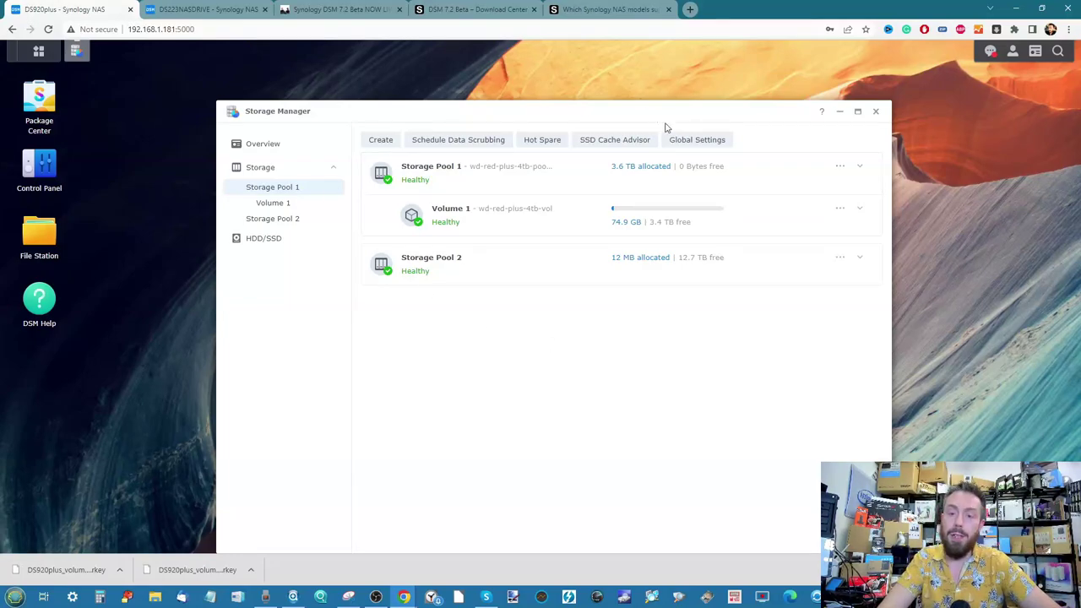
# Step: Save Global Settings with Encryption Key Vault left disabled, and expand Storage Pool 2's drive details
pyautogui.click(695, 142)
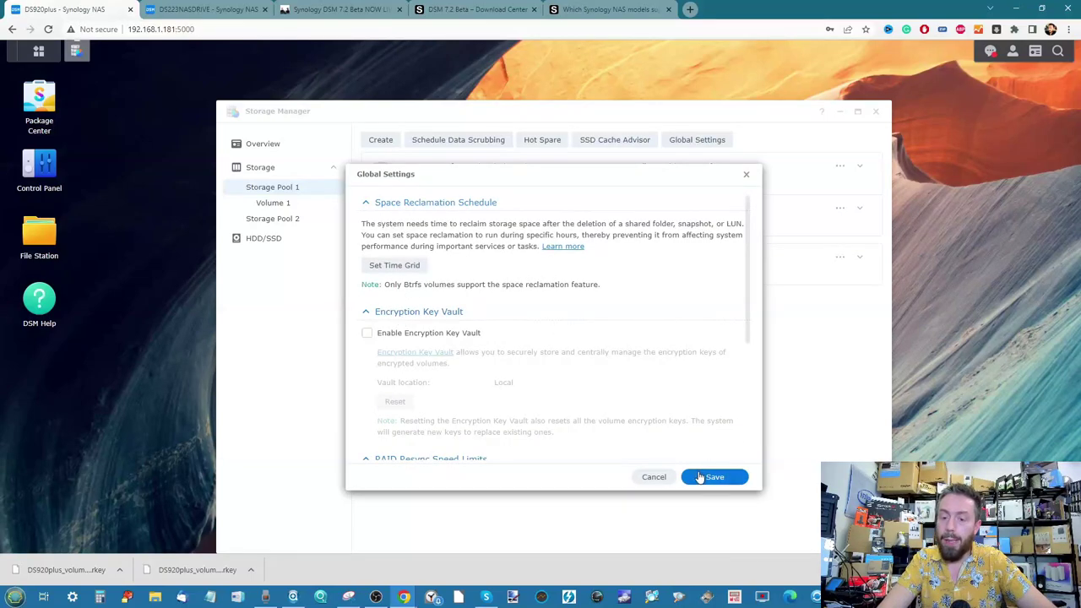
pyautogui.click(698, 477)
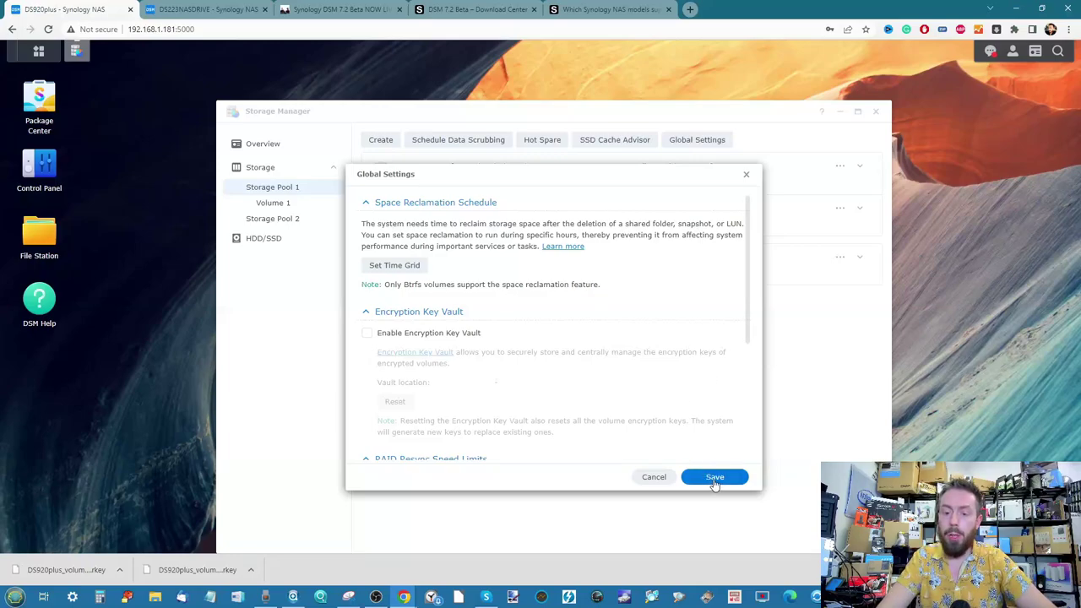
pyautogui.click(715, 479)
pyautogui.click(428, 266)
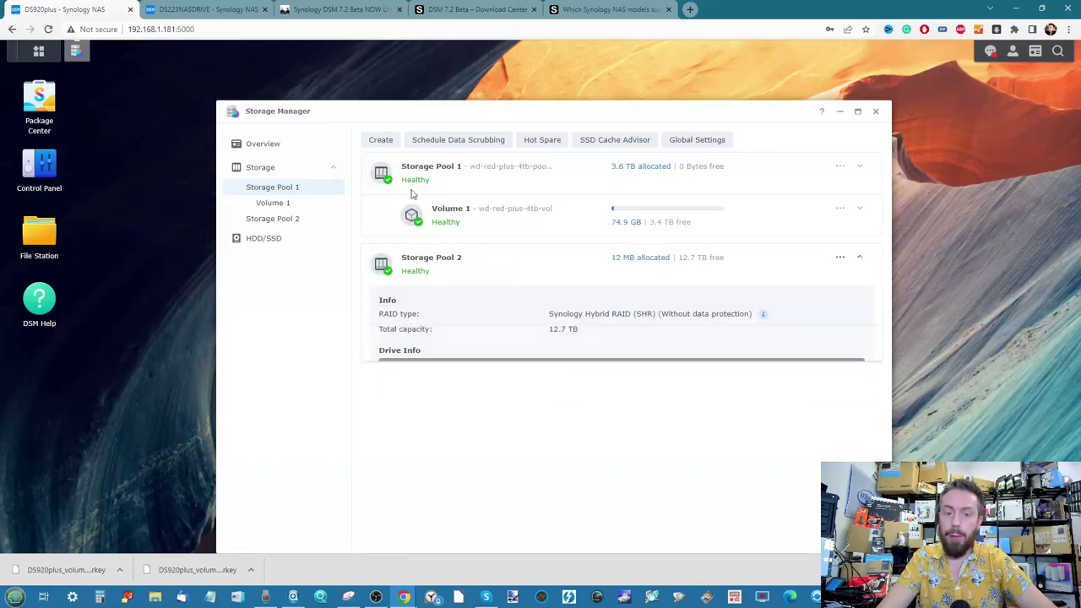
pyautogui.click(378, 139)
# Step: Start a new volume on Storage Pool 2 with 3000 GB allocated, keeping the Btrfs file system
pyautogui.click(399, 177)
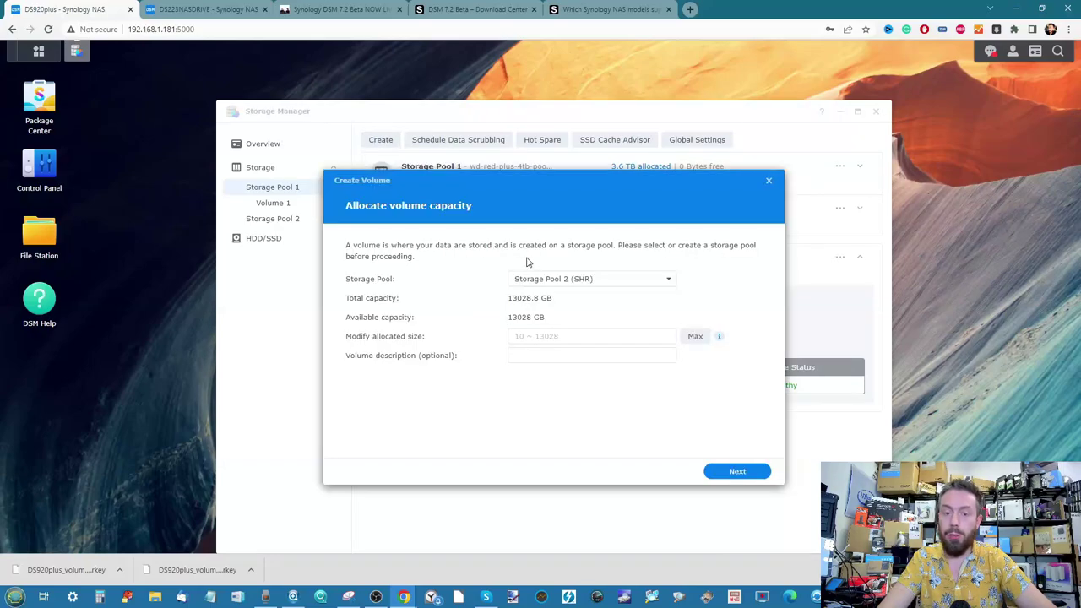
pyautogui.click(596, 280)
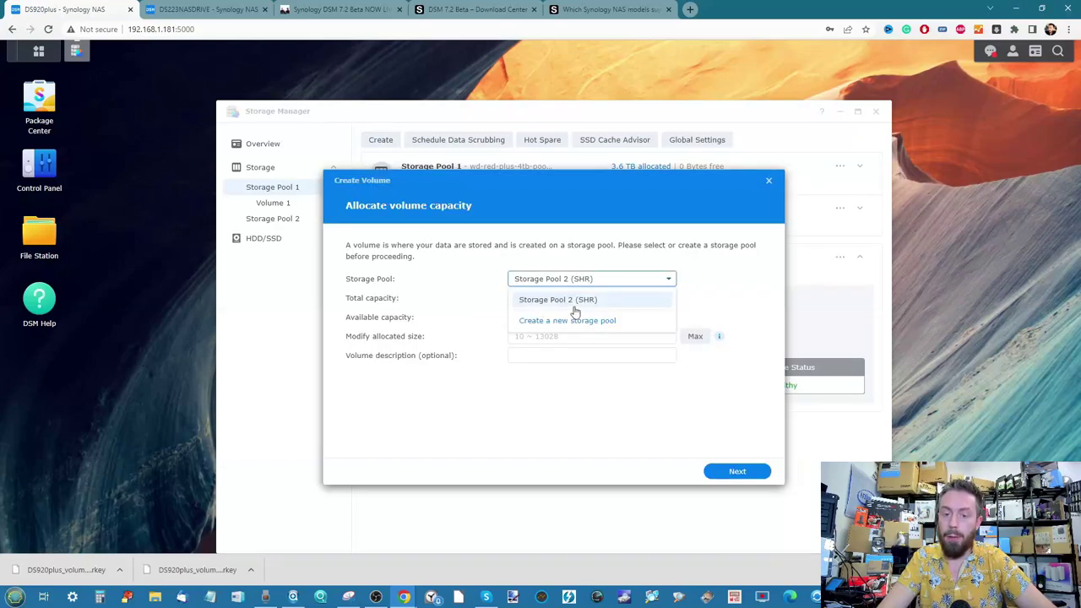
pyautogui.click(599, 408)
pyautogui.click(605, 336)
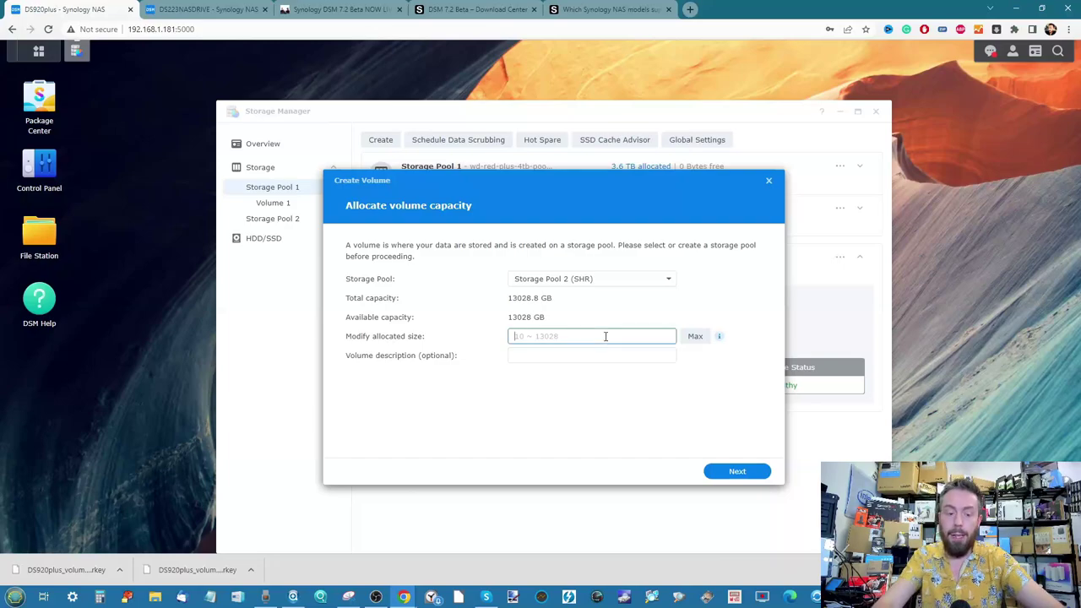
pyautogui.write('3000')
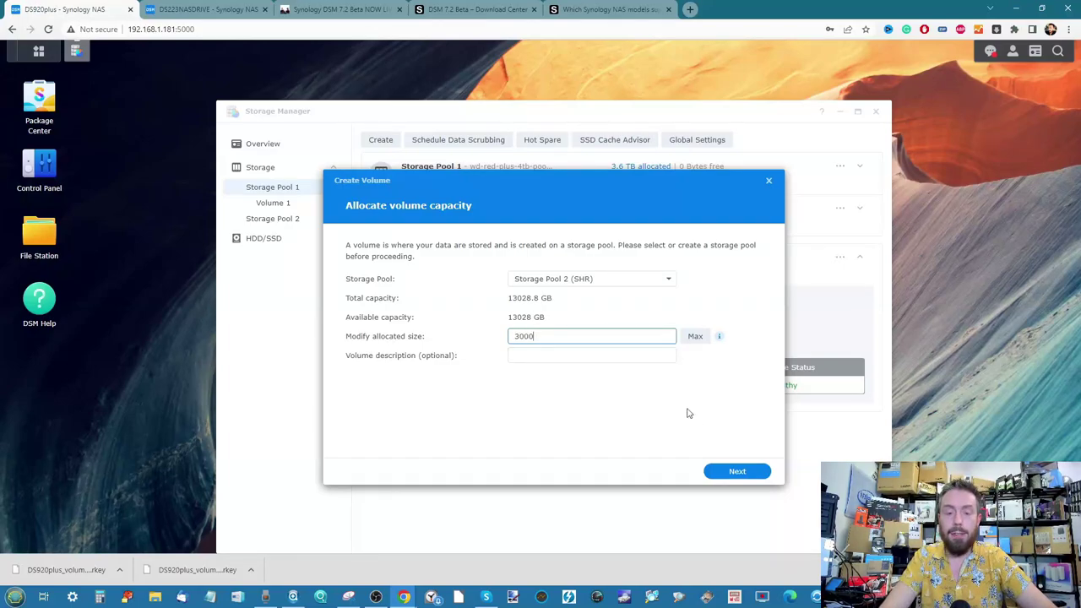
pyautogui.click(737, 470)
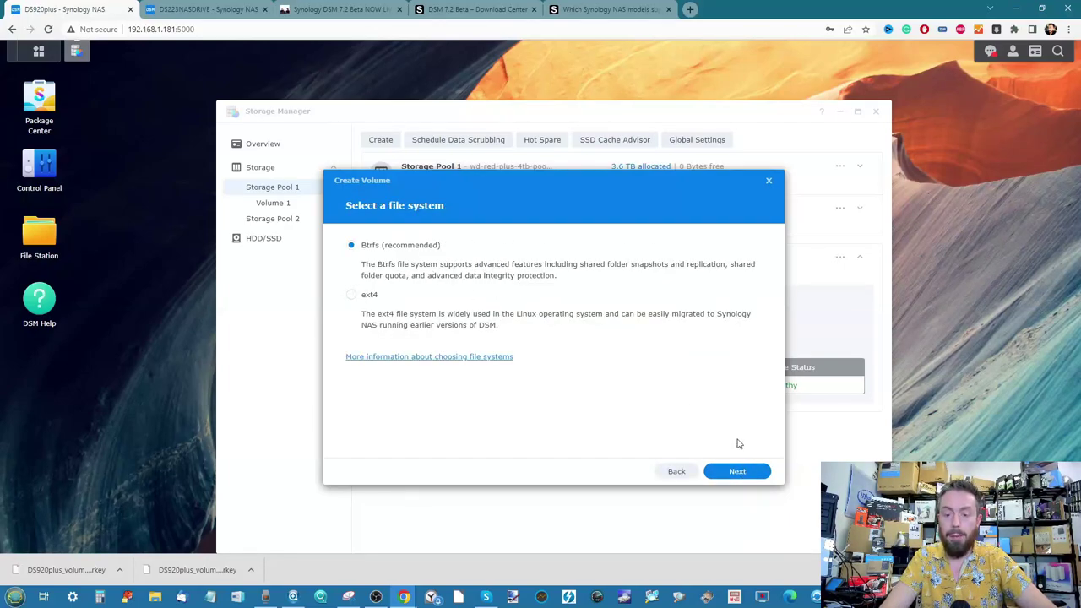
pyautogui.click(737, 470)
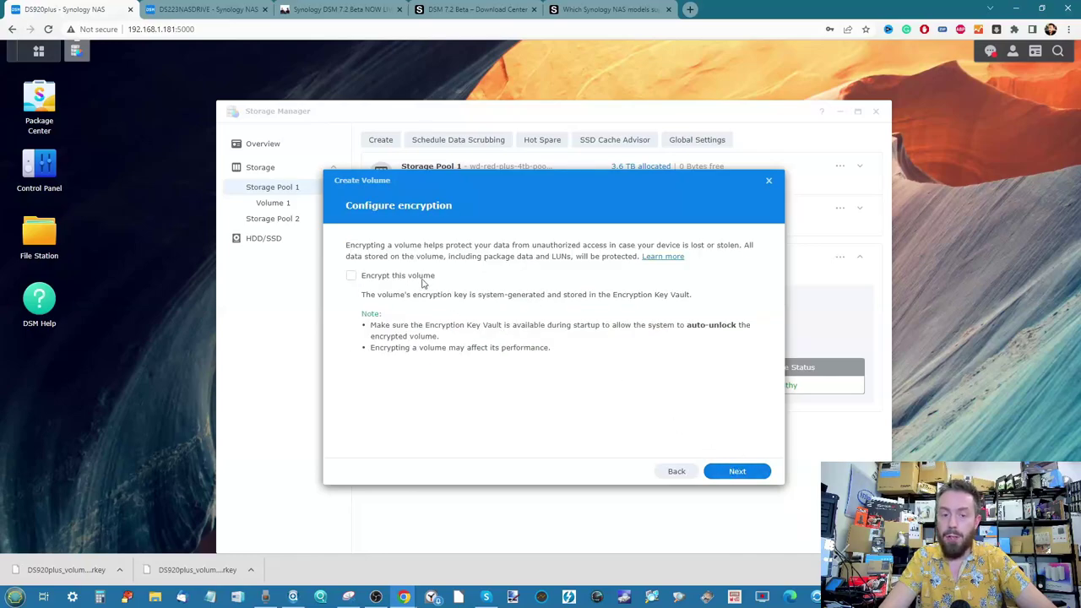
# Step: Encrypt the new volume and enable the Encryption Key Vault with a new vault password
pyautogui.click(380, 279)
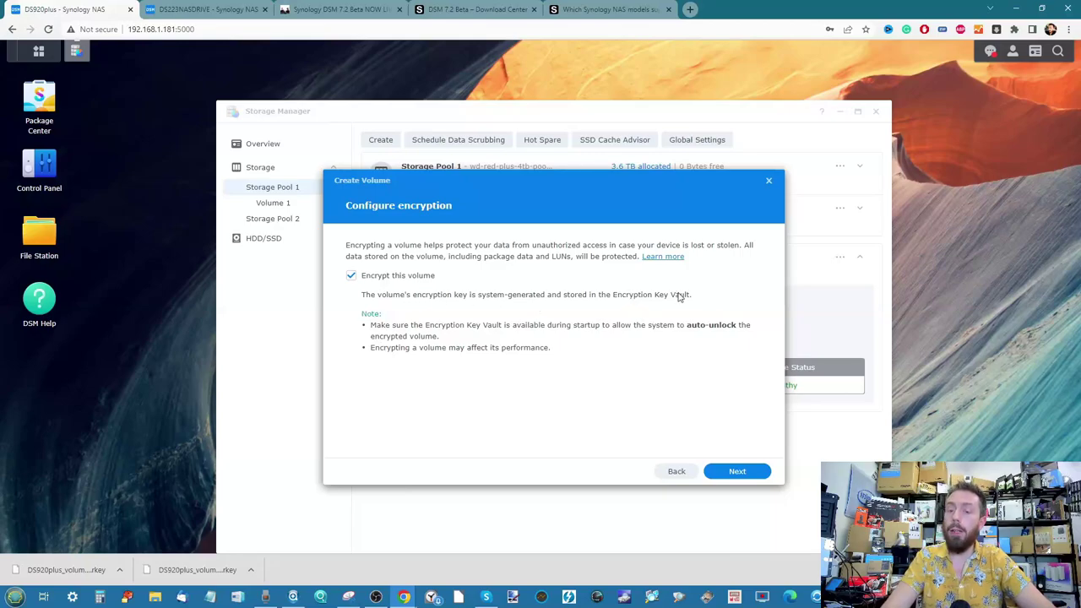
pyautogui.click(733, 471)
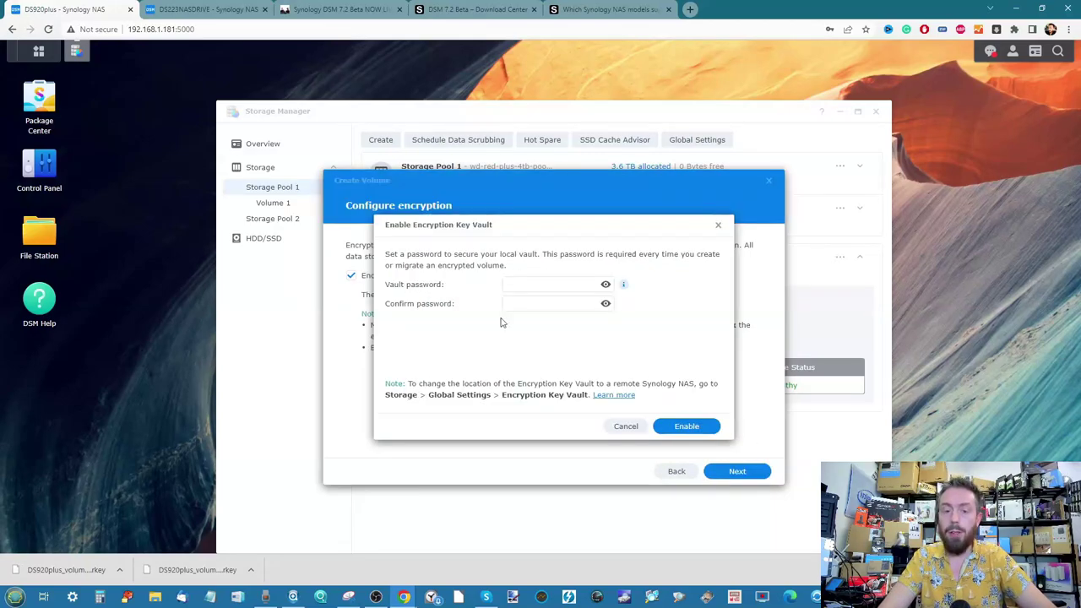
pyautogui.click(518, 284)
pyautogui.write('•••')
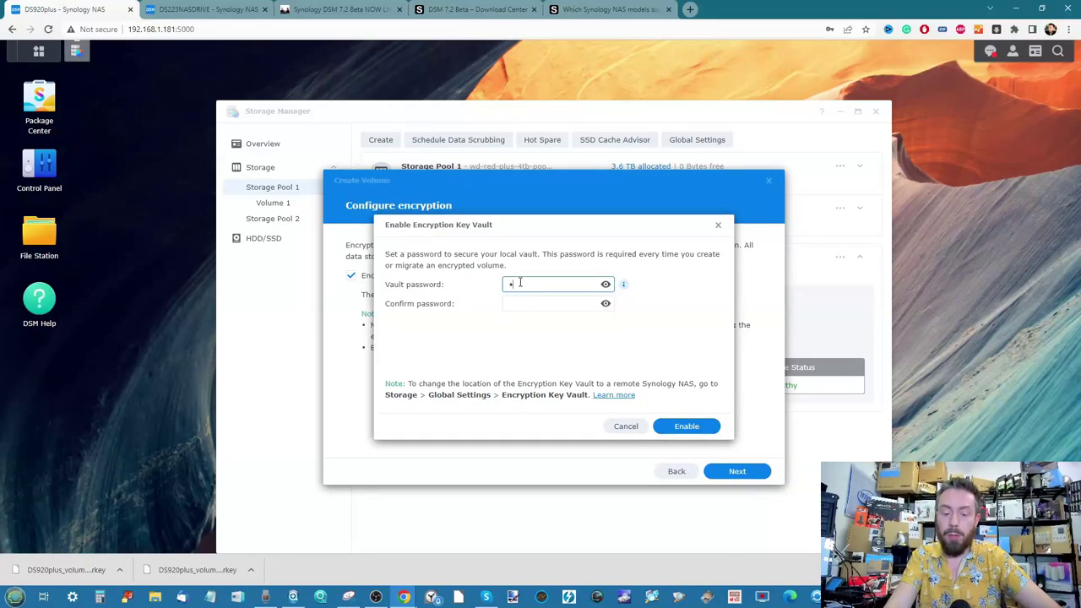
pyautogui.write('••••••')
pyautogui.press('Tab')
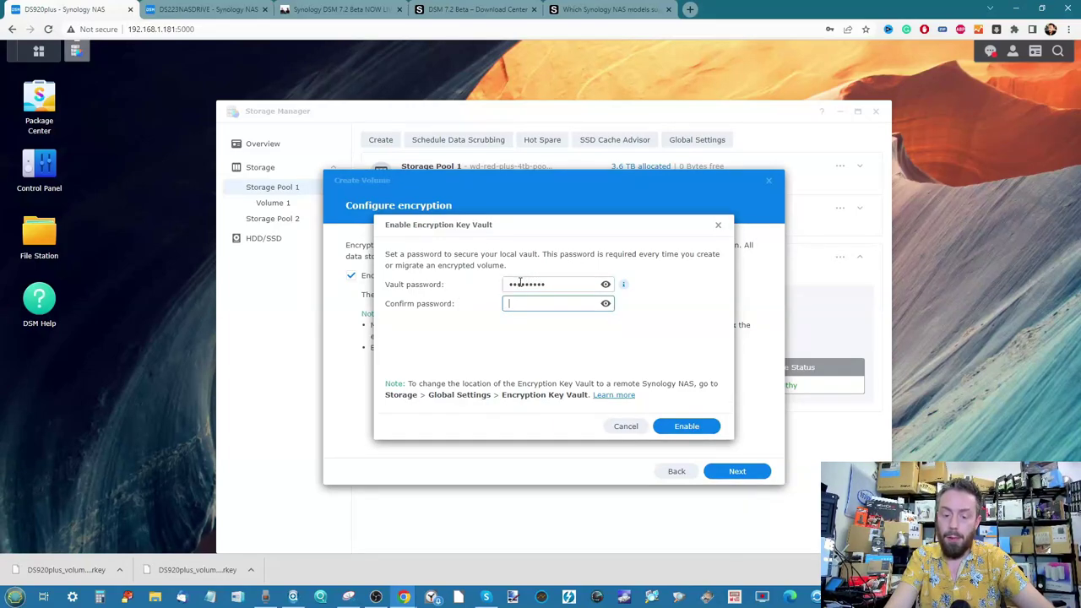
pyautogui.write('••••••••')
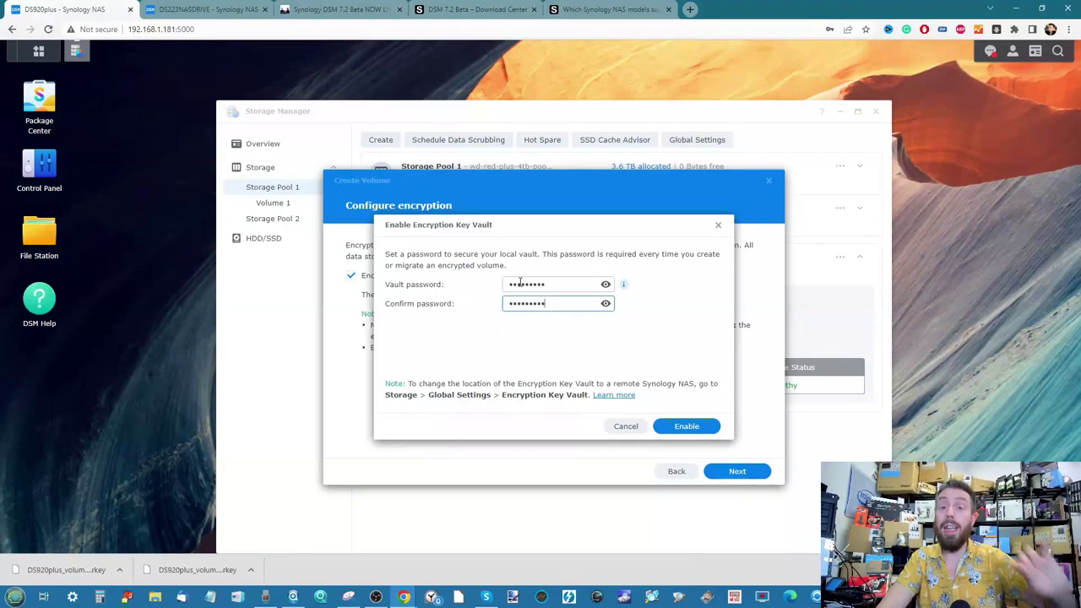
pyautogui.click(668, 431)
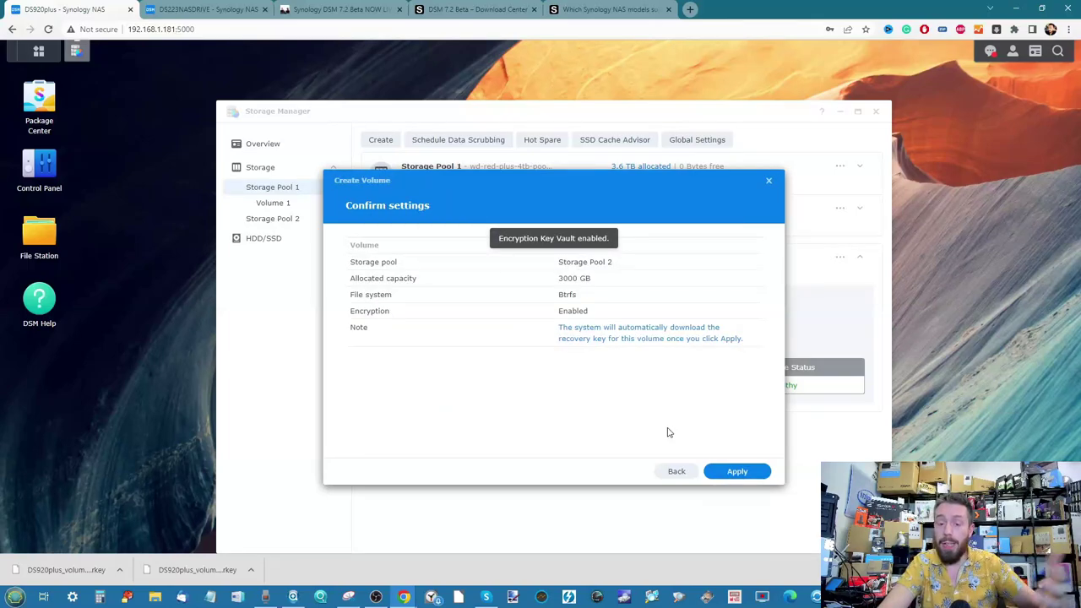
# Step: Apply the volume settings, save the .rkey recovery key file, and confirm it was received
pyautogui.click(749, 471)
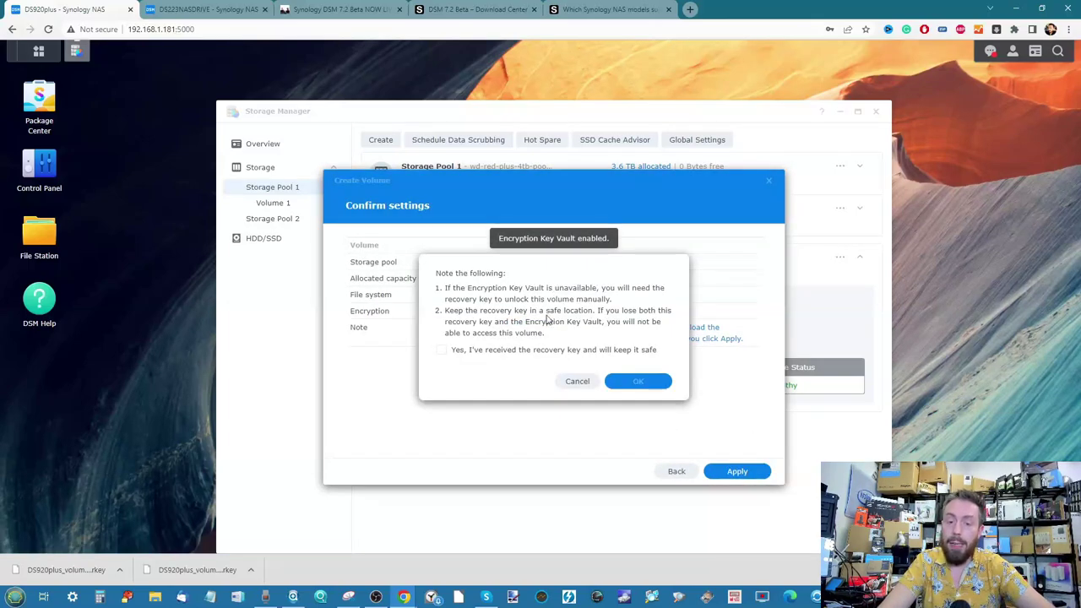
pyautogui.click(527, 350)
pyautogui.click(639, 380)
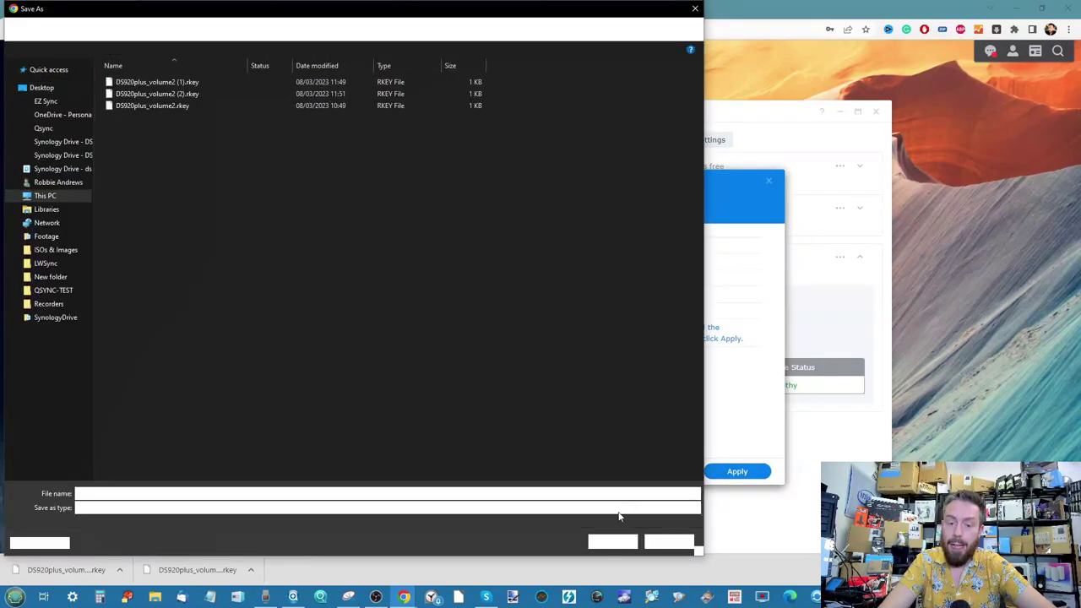
pyautogui.click(612, 542)
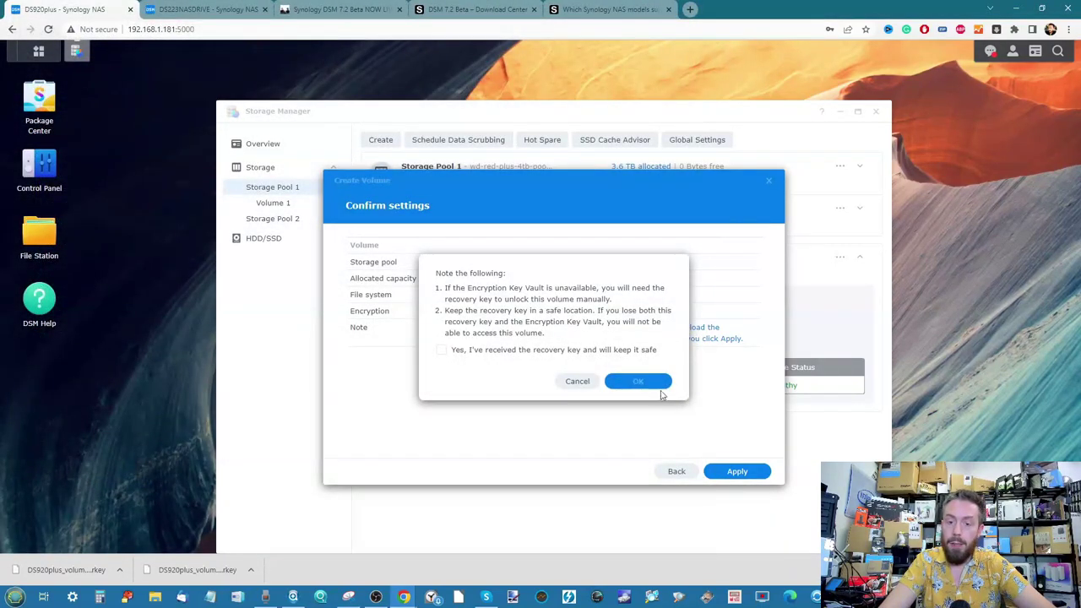
pyautogui.click(553, 351)
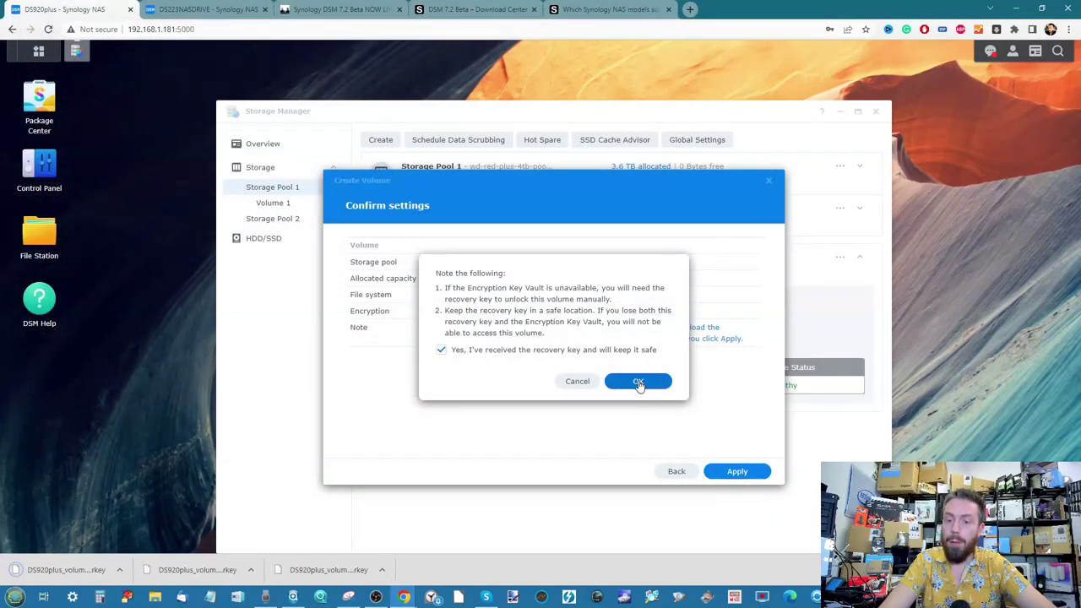
pyautogui.click(638, 381)
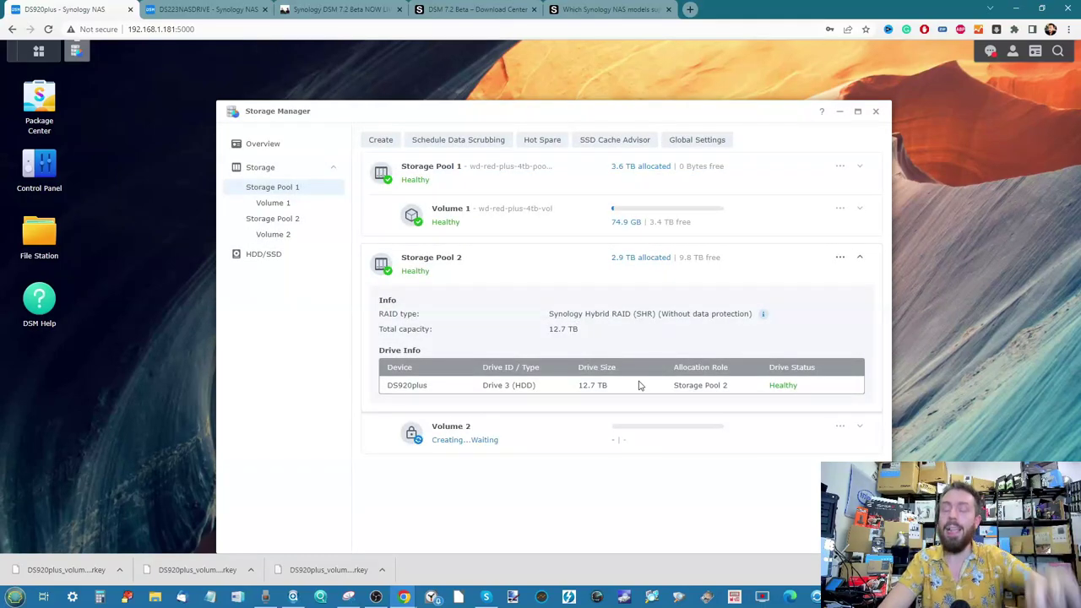
# Step: Try twice to untick Enable Encryption Key Vault in Global Settings, dismissing the cannot-disable warning
pyautogui.click(697, 140)
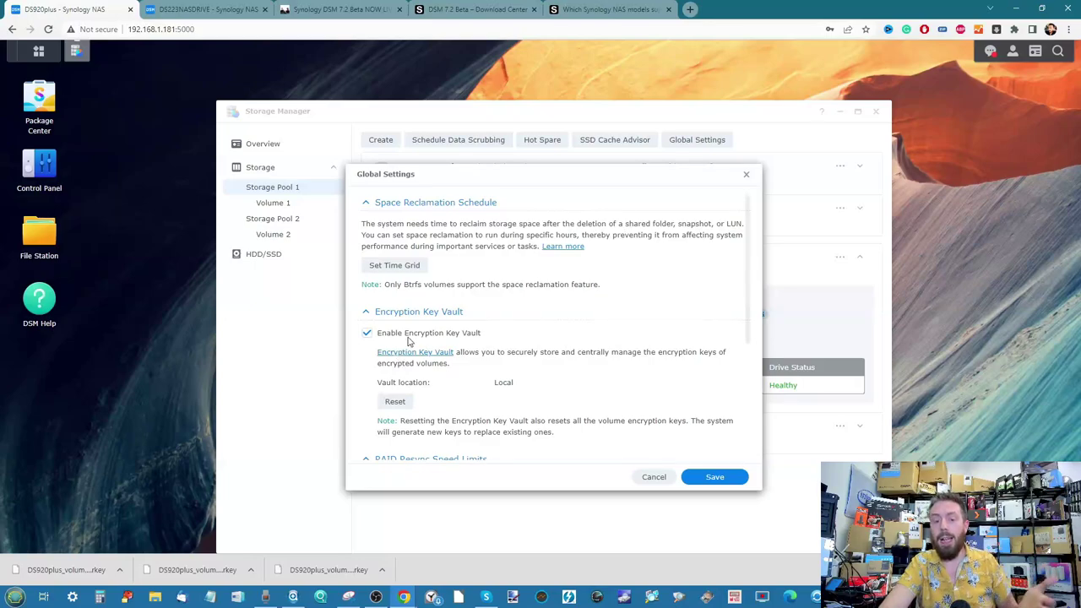
pyautogui.click(368, 335)
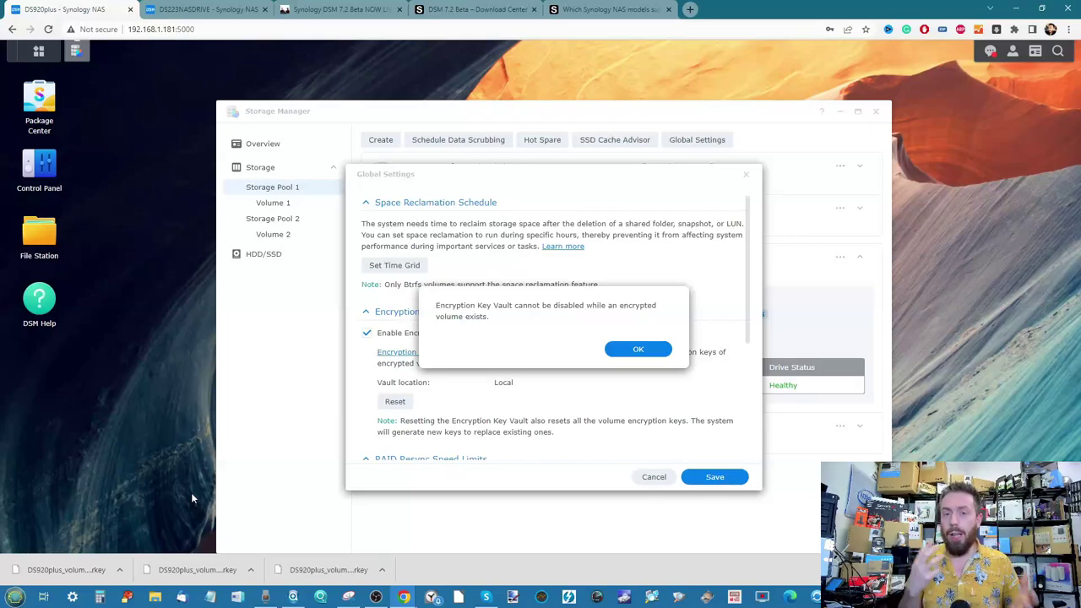
pyautogui.click(638, 349)
pyautogui.scroll(-1, 461, 323)
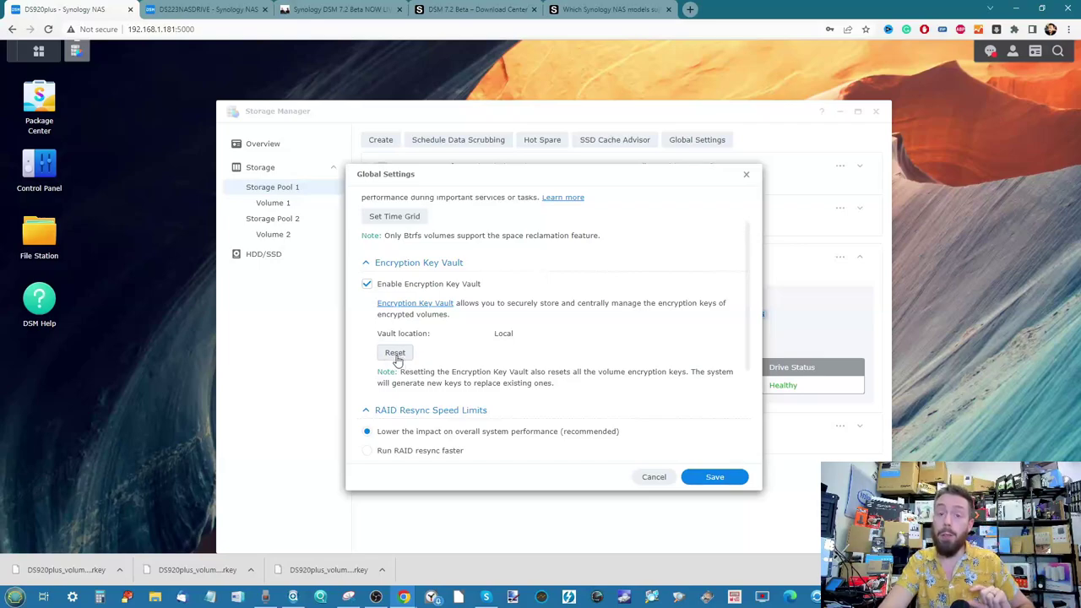
pyautogui.click(367, 284)
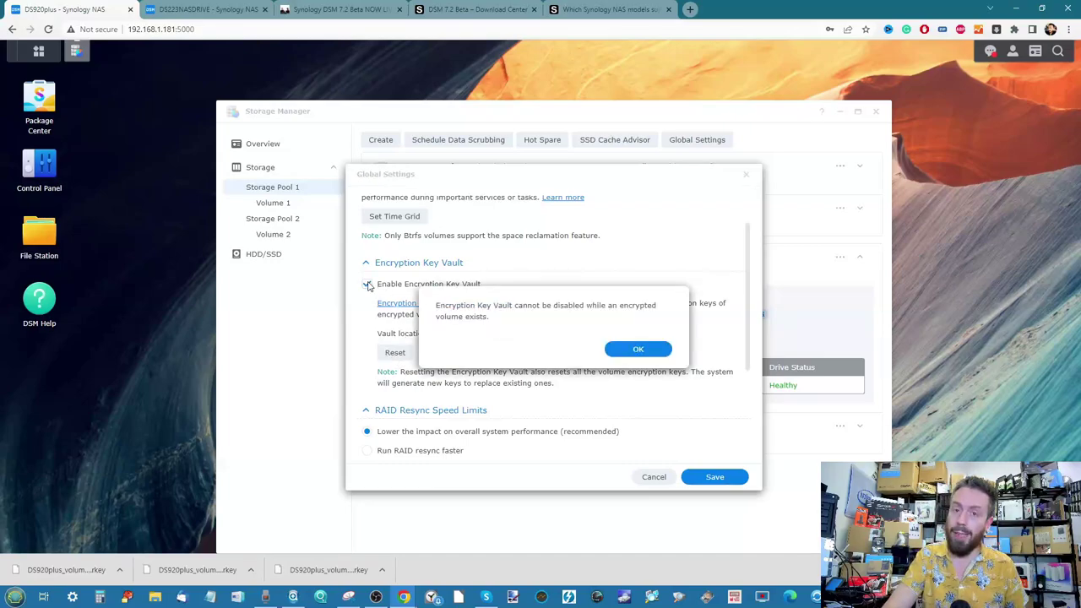
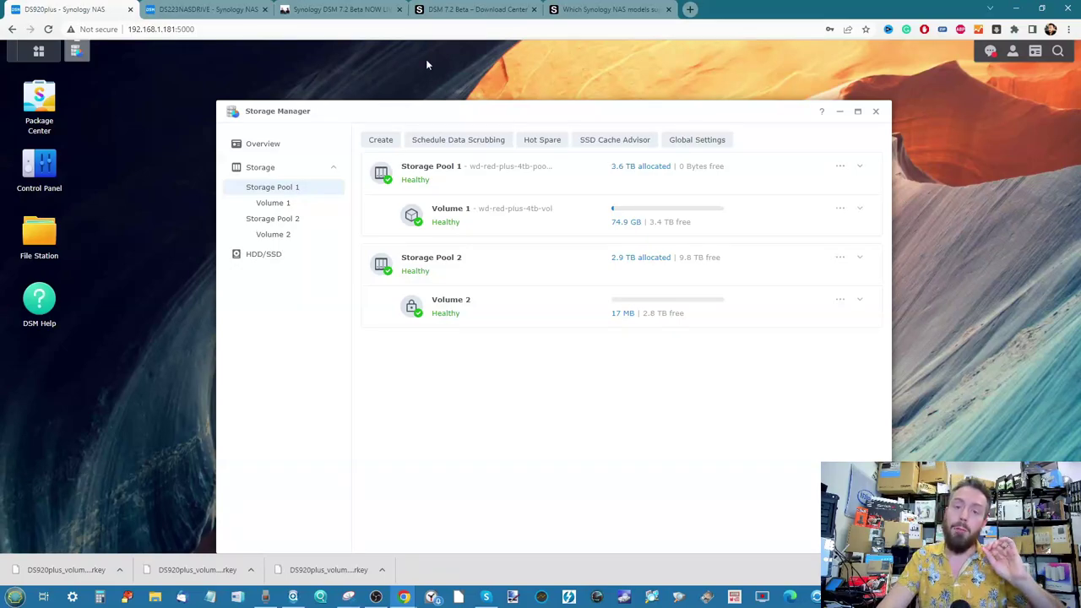
# Step: List the DSM 7.2 downloads for the DS223 model, then return to the DS223NASDRIVE desktop
pyautogui.click(443, 16)
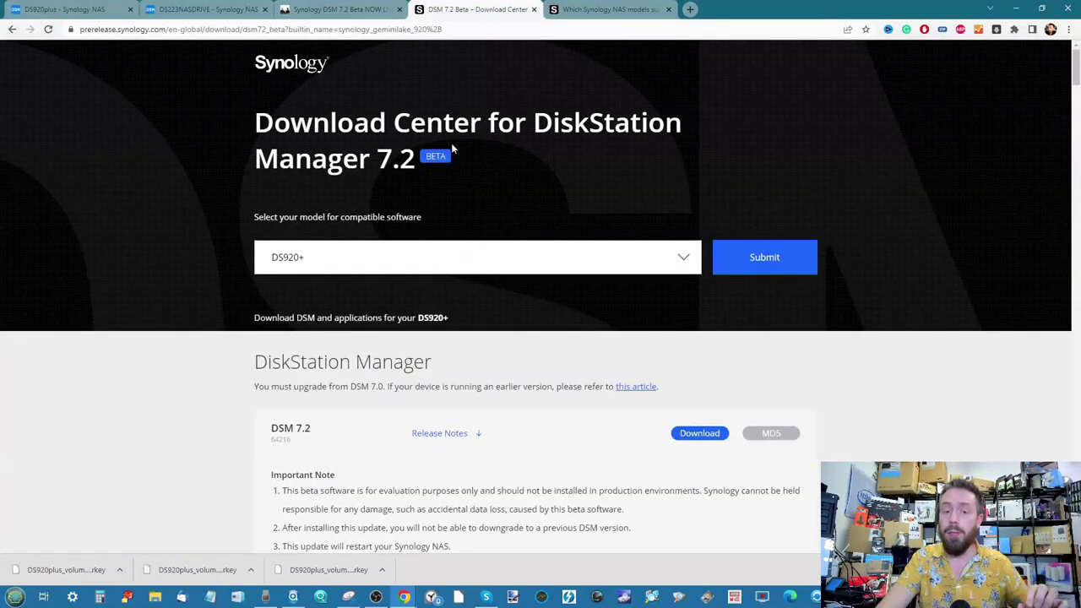
pyautogui.click(385, 252)
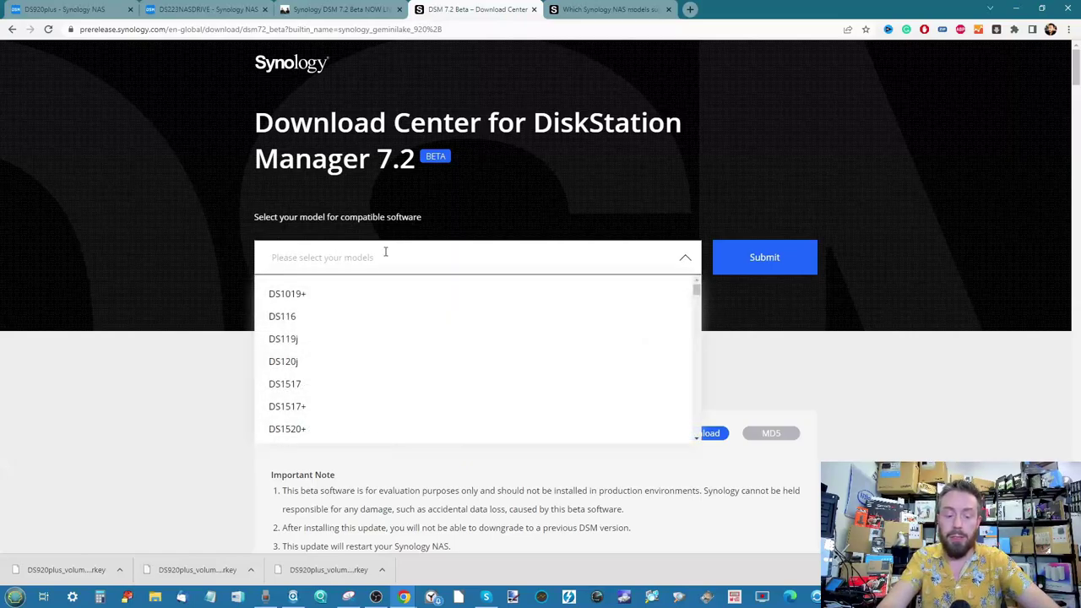
pyautogui.write('ds223')
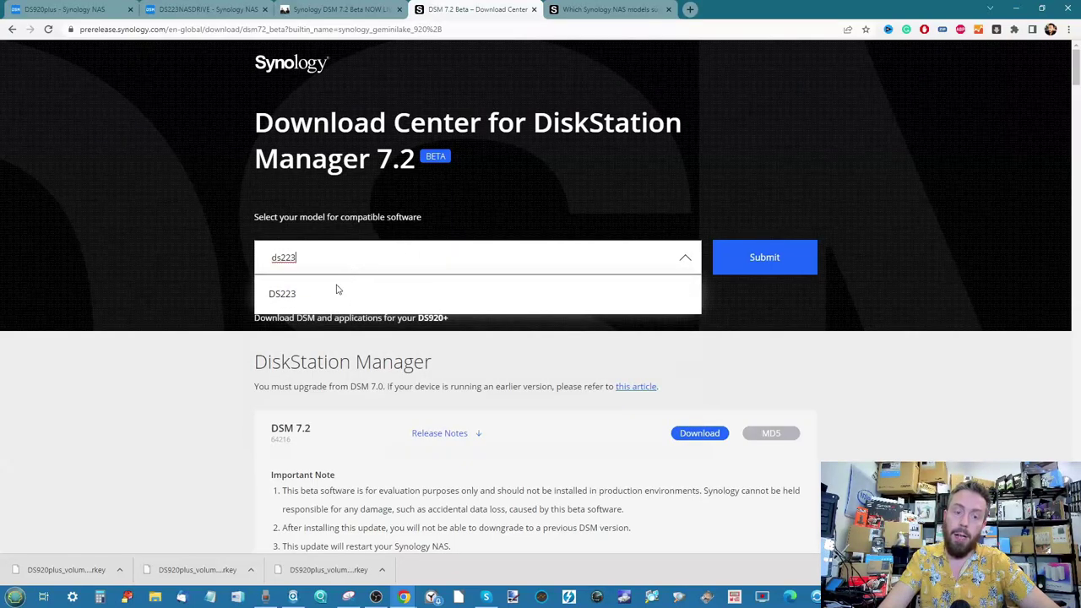
pyautogui.click(334, 293)
pyautogui.click(765, 266)
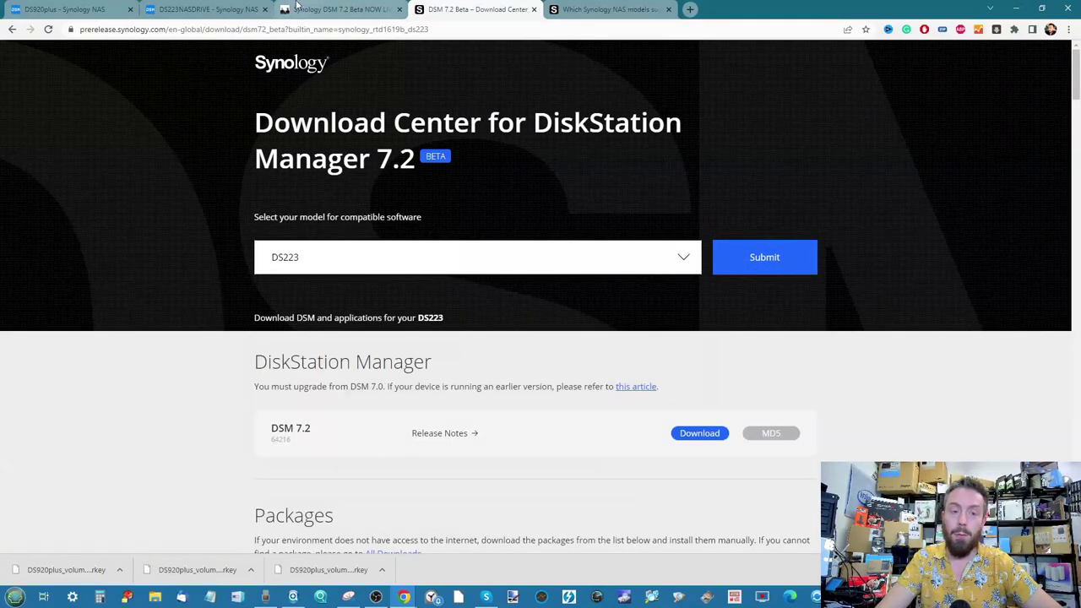
pyautogui.click(207, 10)
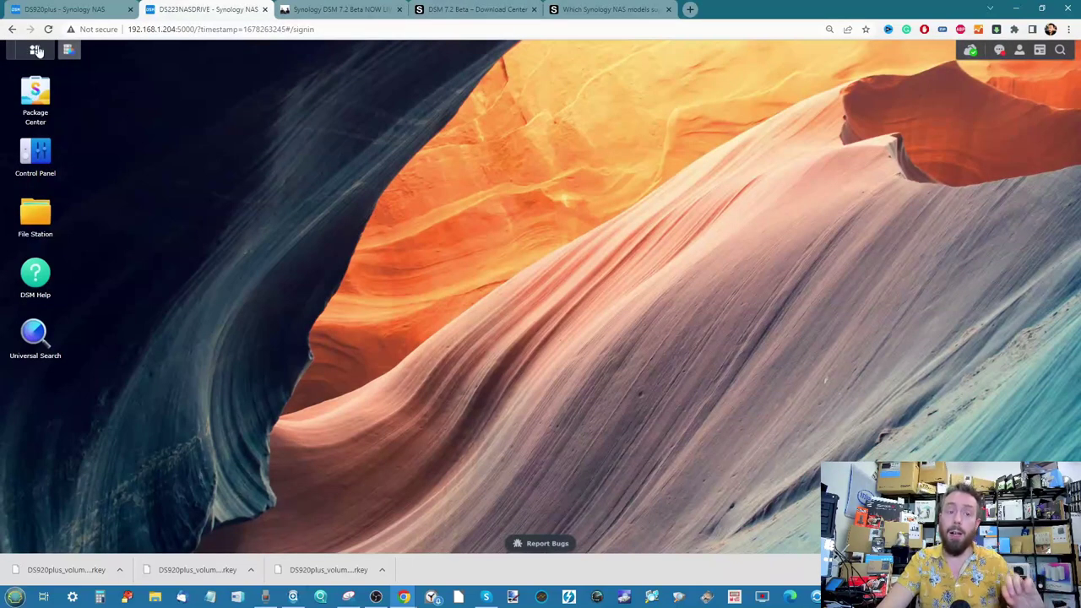
# Step: Create Volume 2 on Storage Pool 3 with 3000 GB allocated and the Btrfs file system
pyautogui.click(70, 52)
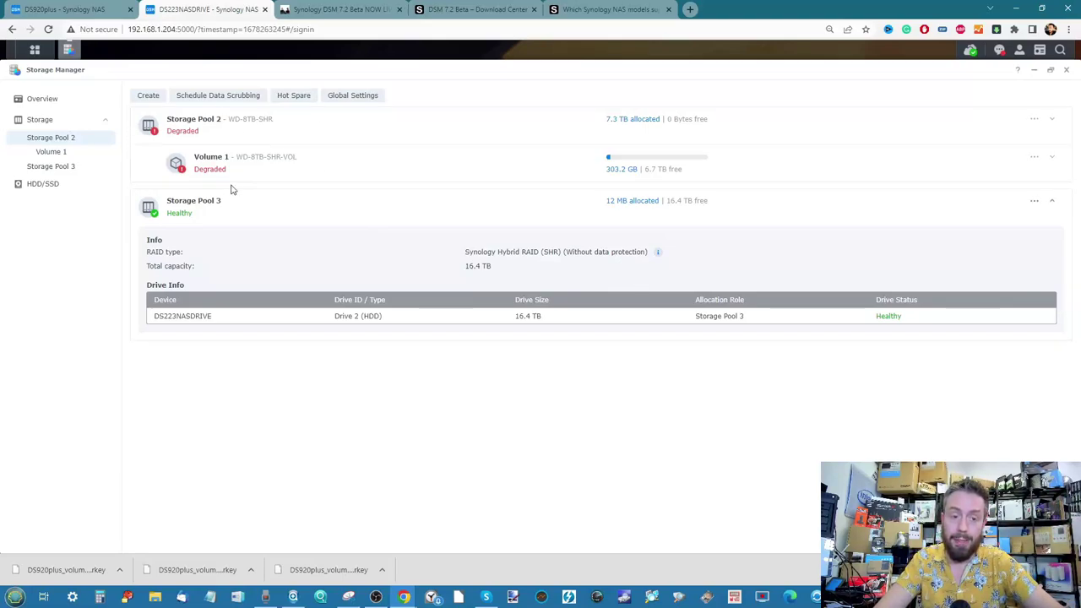
pyautogui.click(148, 95)
pyautogui.click(157, 126)
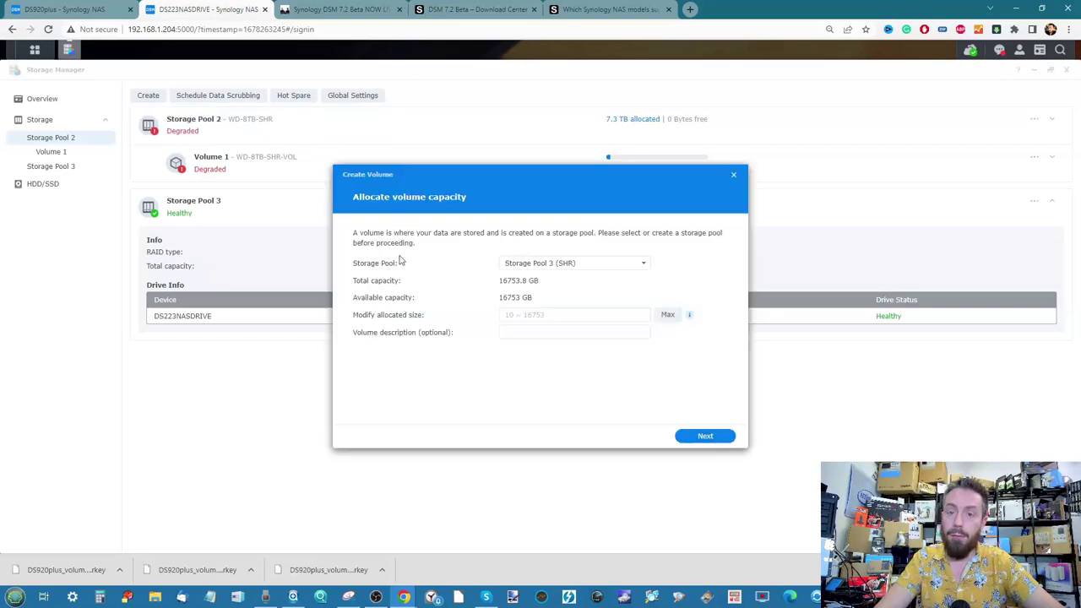
pyautogui.click(509, 315)
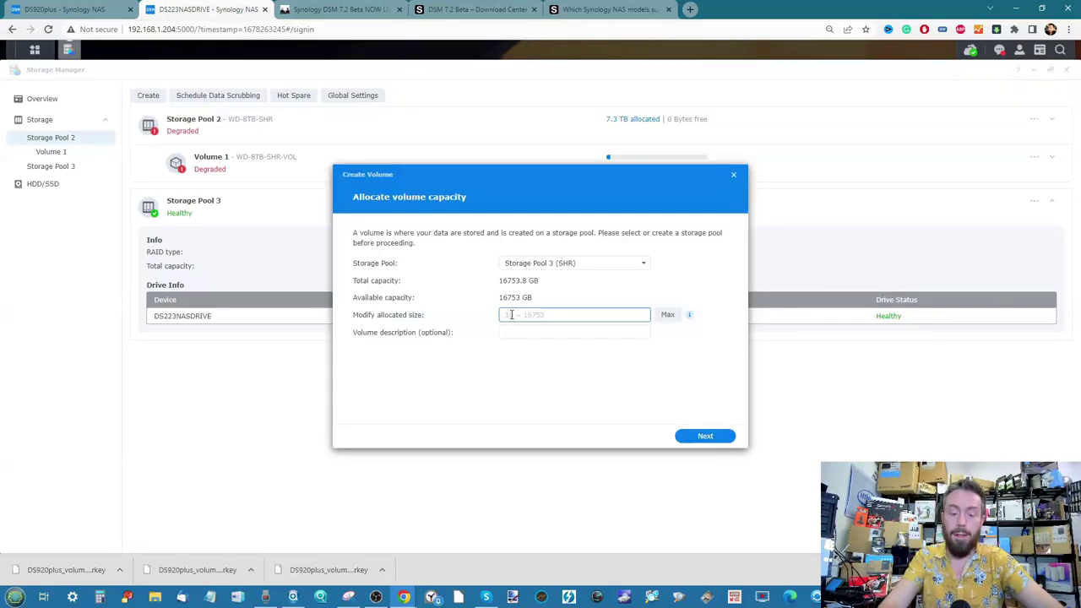
pyautogui.write('3000')
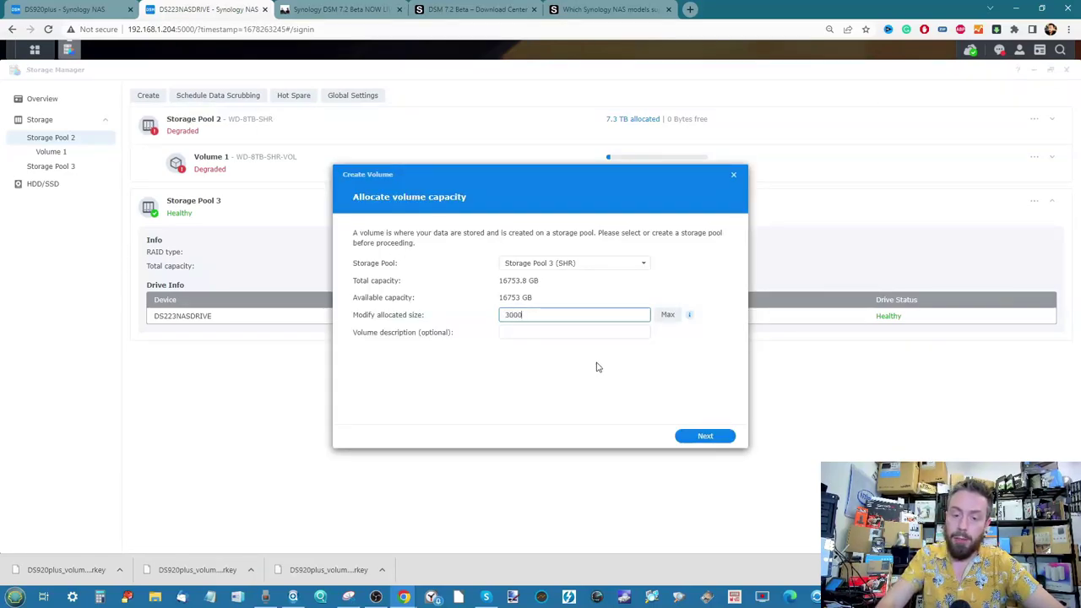
pyautogui.click(595, 367)
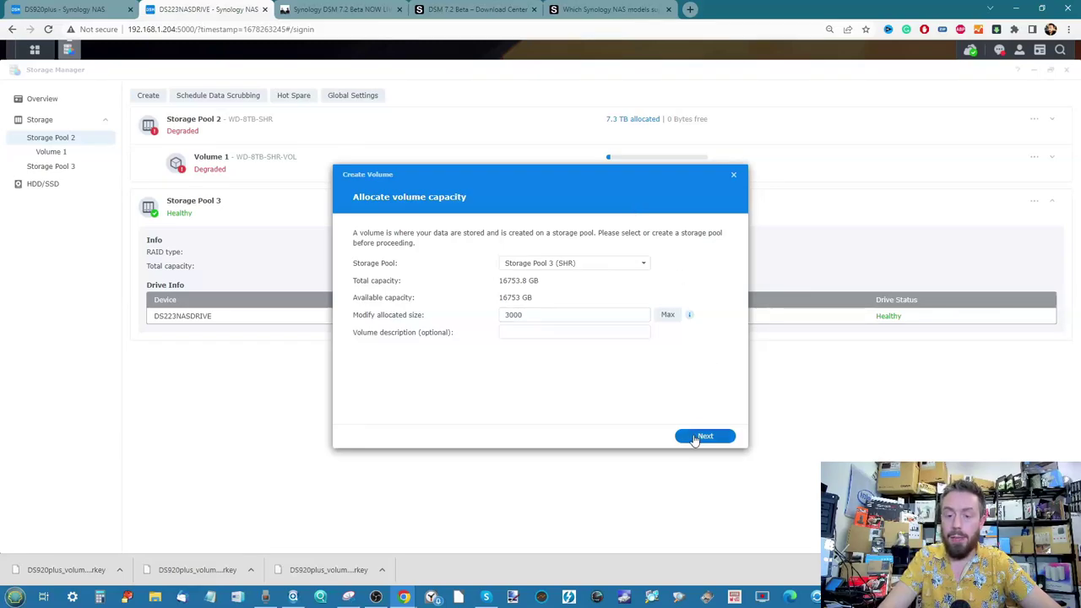
pyautogui.click(702, 436)
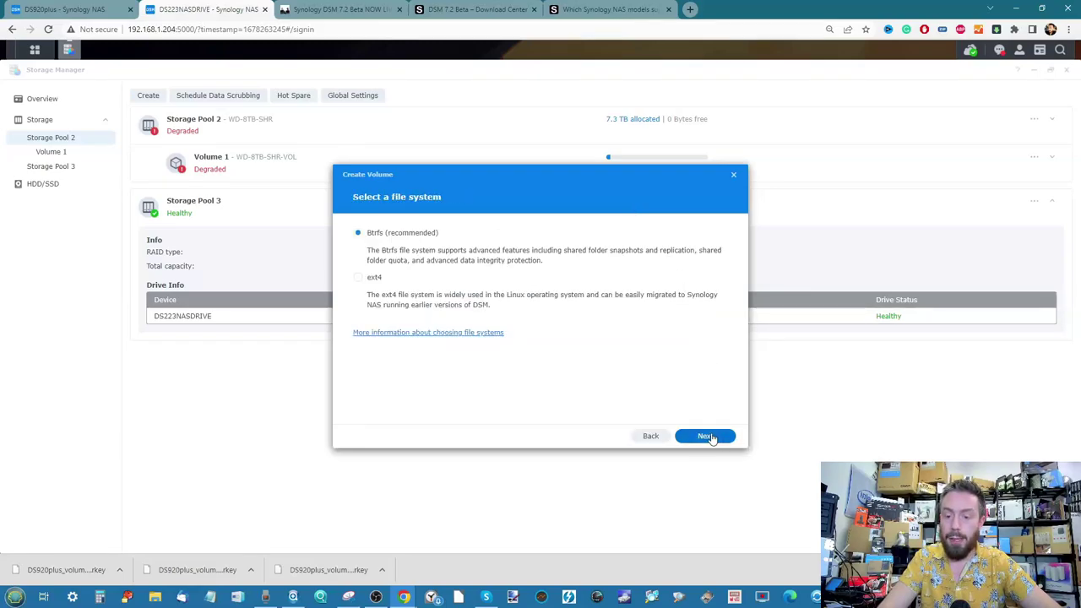
pyautogui.click(714, 436)
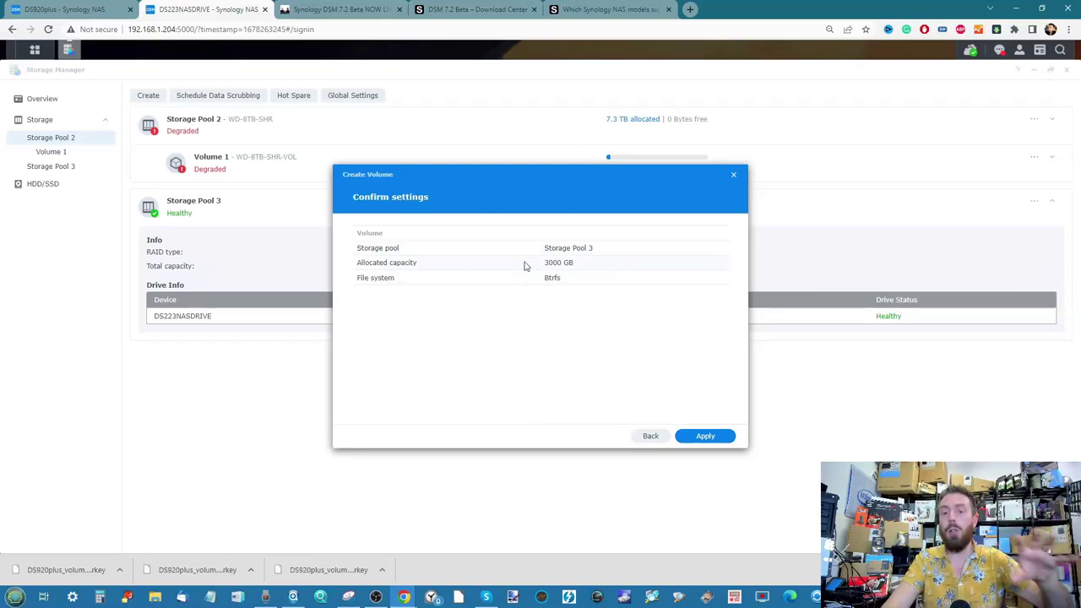
pyautogui.click(697, 439)
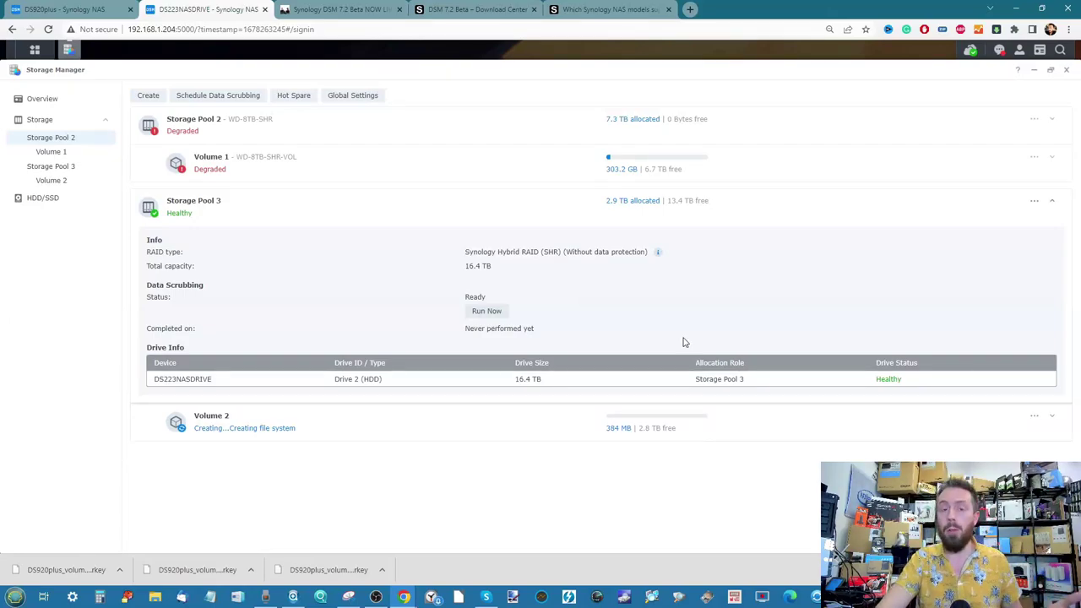
# Step: Check the download page and DS223's new Volume 2, then close DS920plus's Global Settings dialog
pyautogui.click(477, 9)
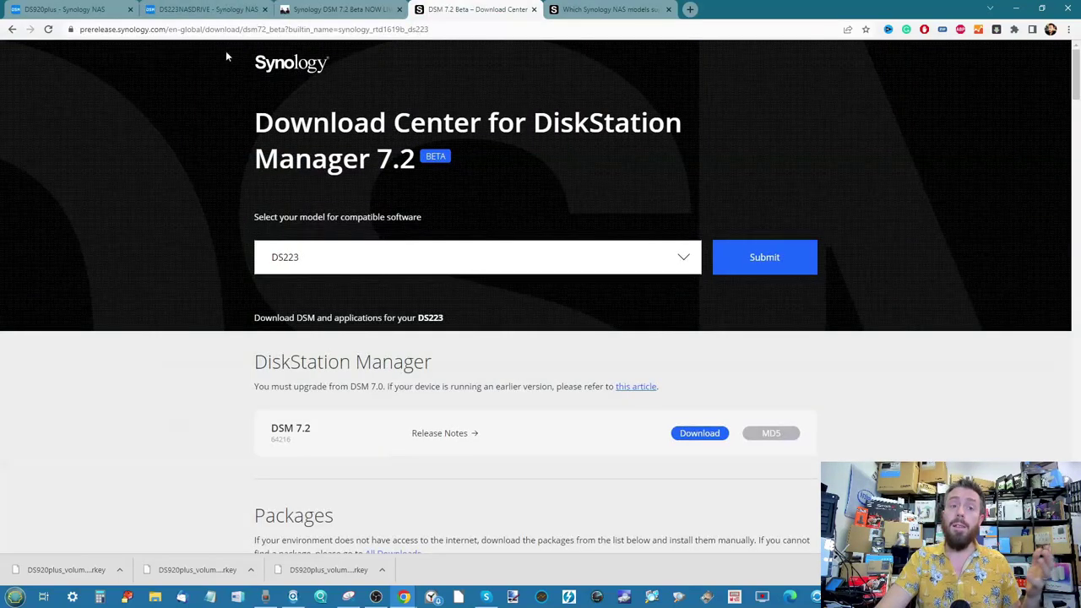
pyautogui.click(216, 12)
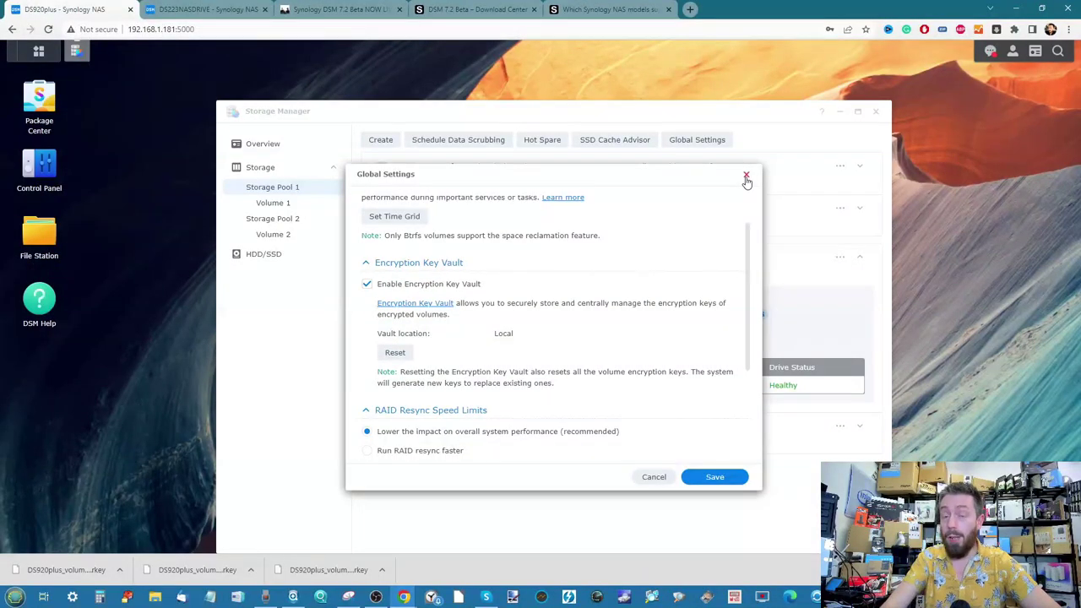
pyautogui.click(745, 174)
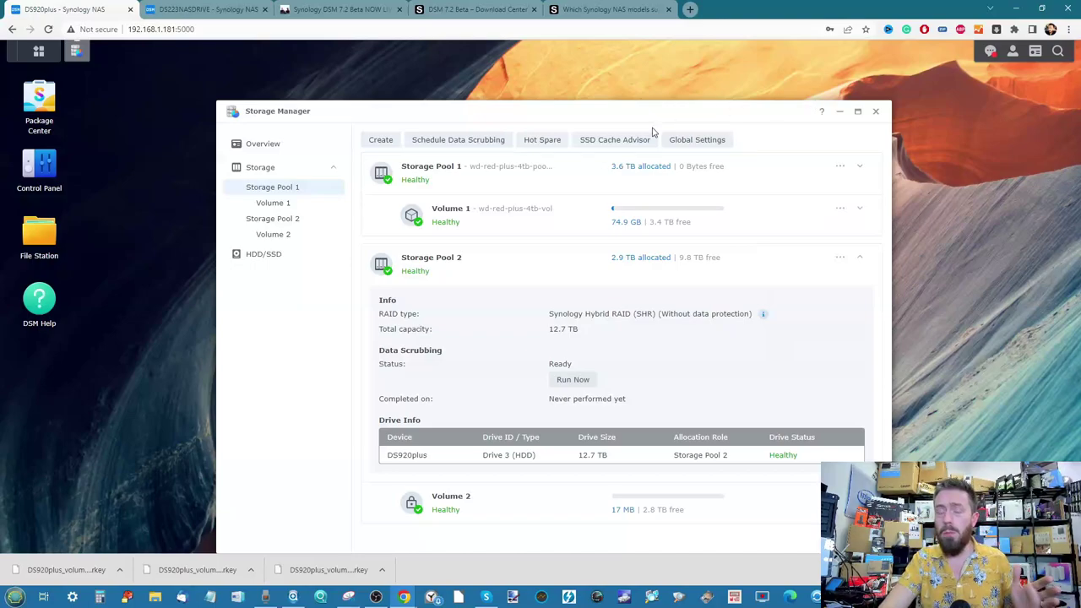
# Step: Reset the Encryption Key Vault from Storage Manager's Global Settings on DS920plus
pyautogui.click(676, 139)
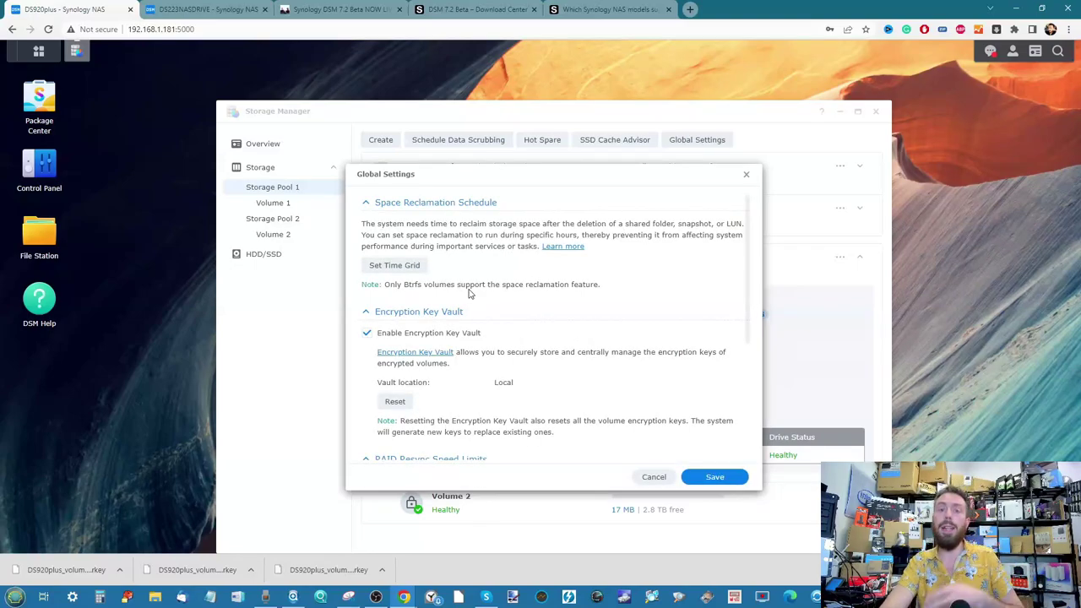
pyautogui.scroll(-1, 447, 372)
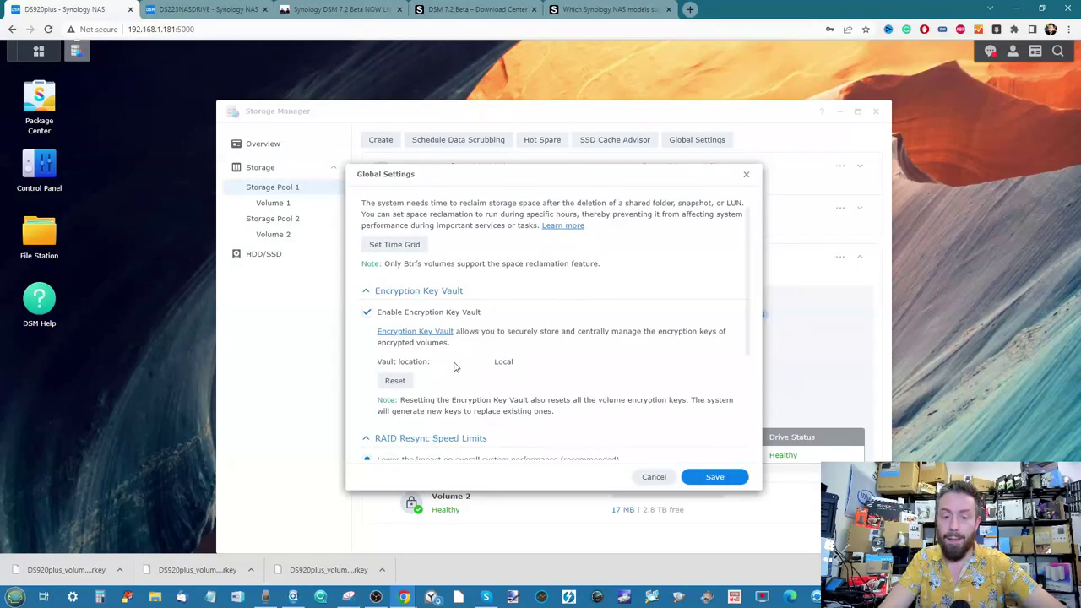
pyautogui.click(394, 380)
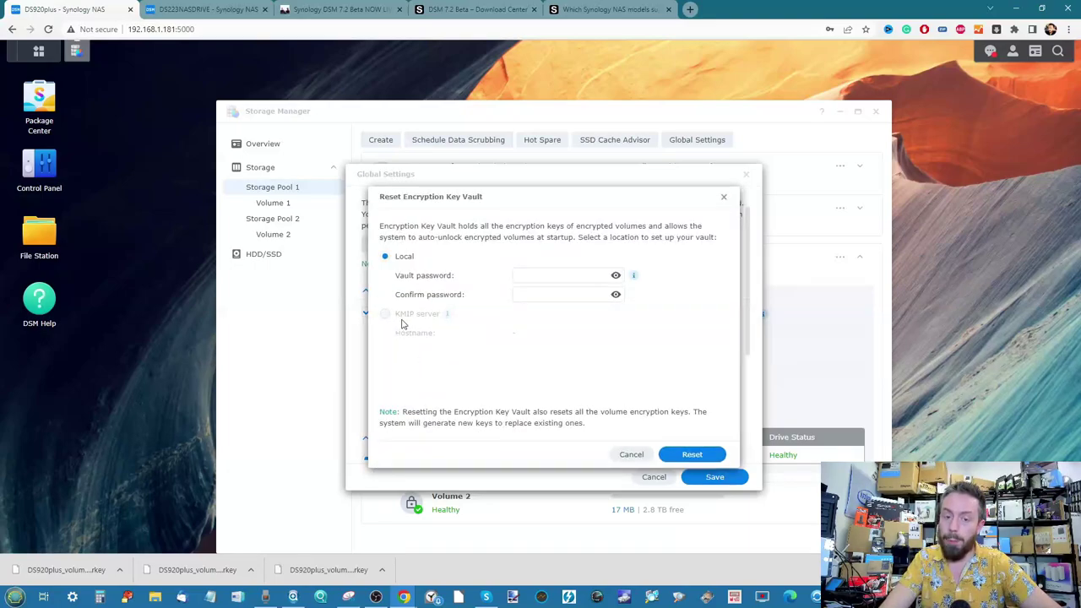
pyautogui.scroll(5, 402, 321)
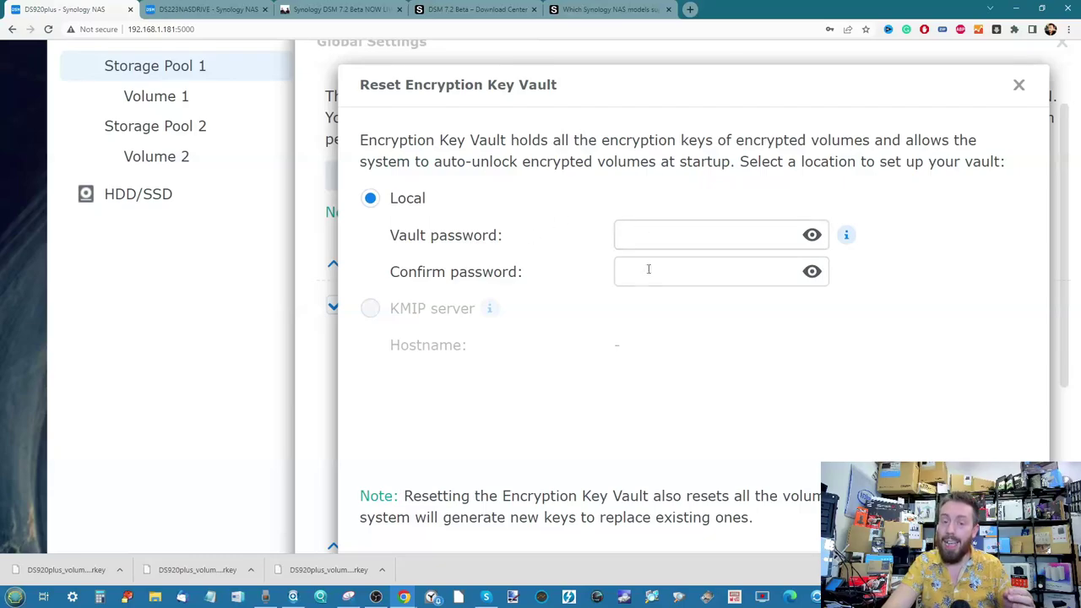
pyautogui.hotkey('ctrl', '0')
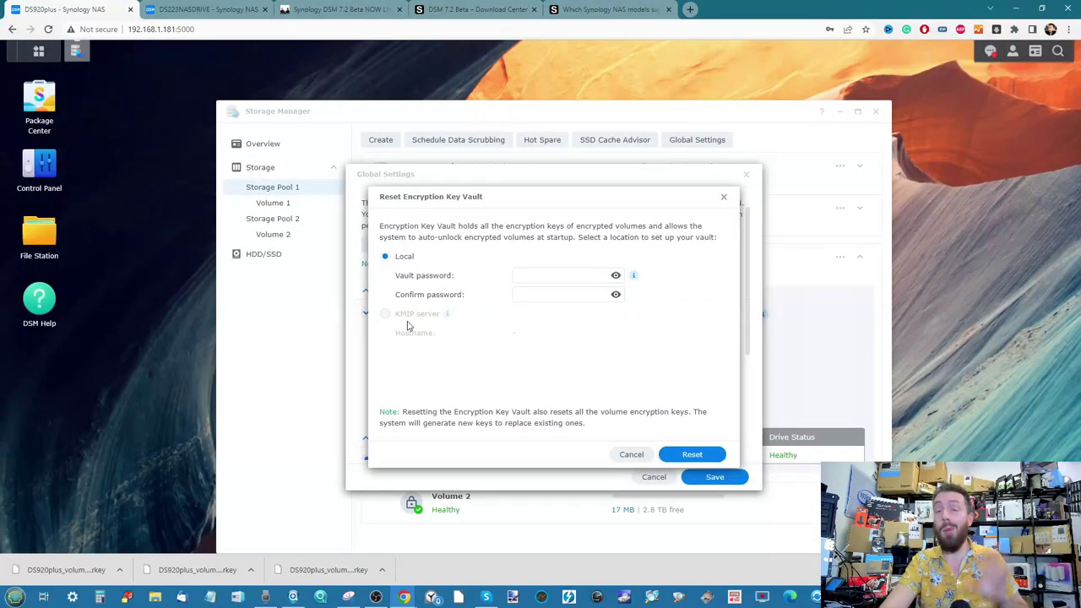
pyautogui.moveTo(449, 316)
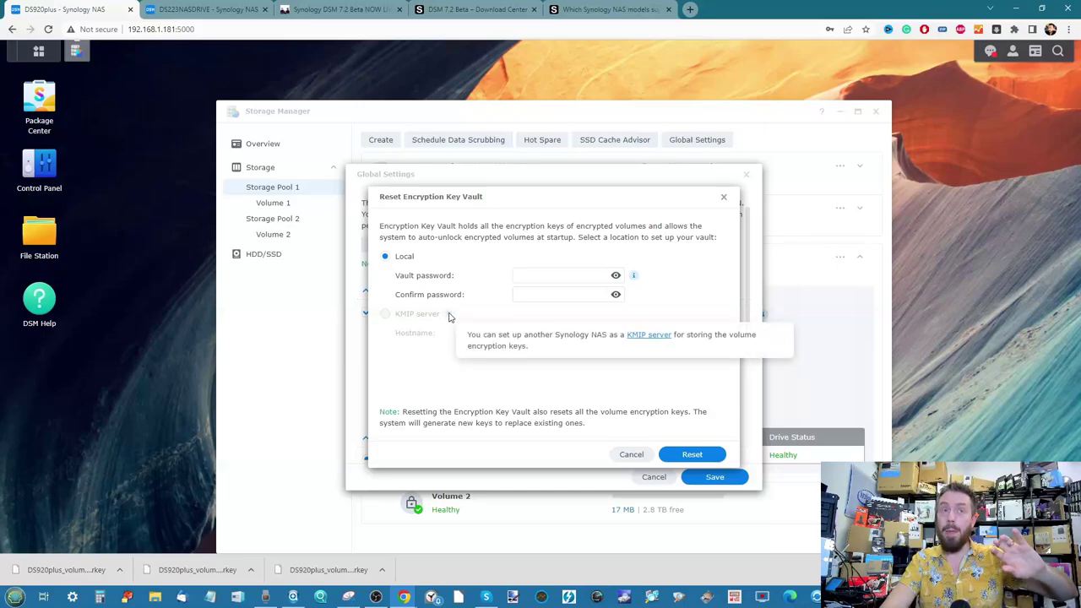